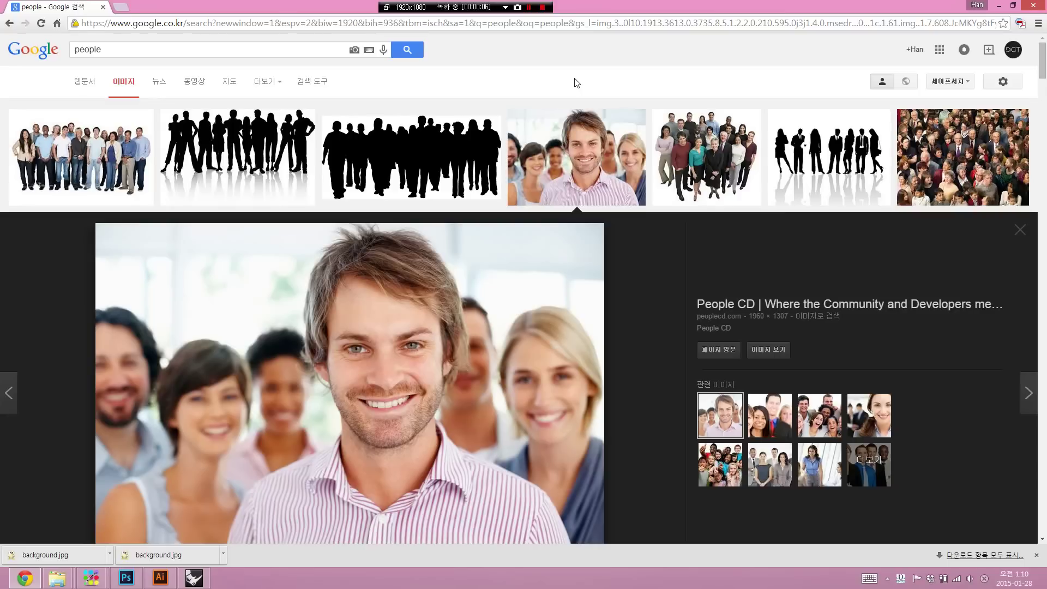
# Preview the smiling man in the striped shirt from the 'people' results and copy the image (이미지 복사)
pyautogui.scroll(-3, 526, 119)
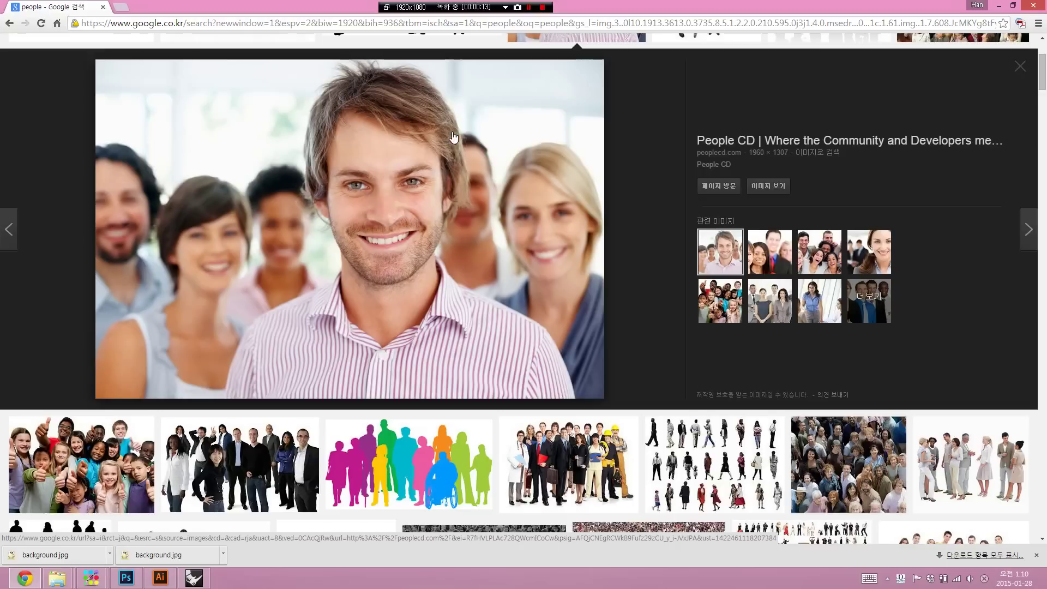
pyautogui.scroll(2, 621, 164)
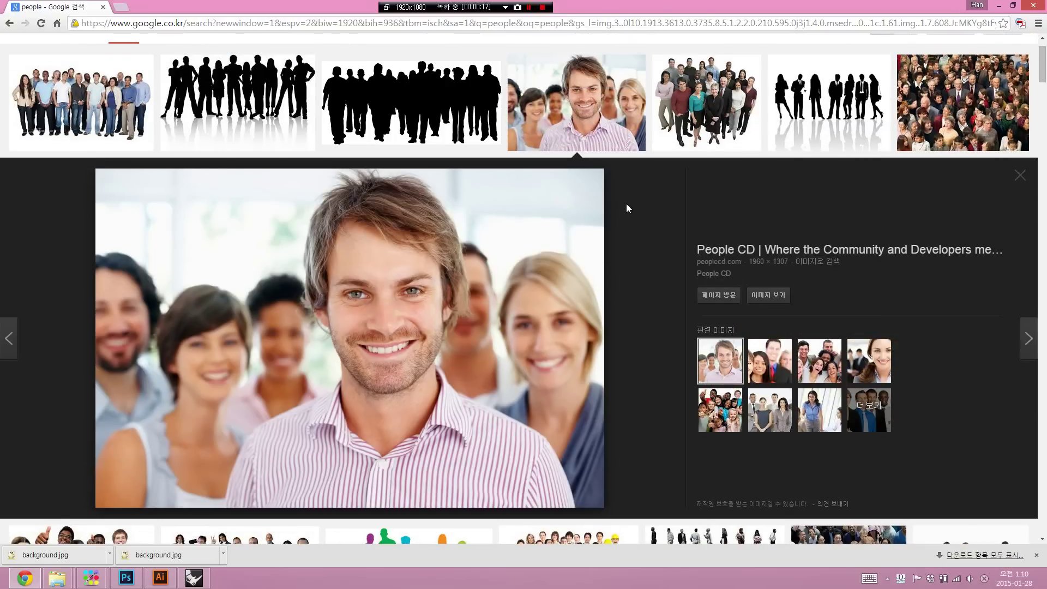
pyautogui.scroll(-8, 626, 208)
pyautogui.scroll(9, 424, 158)
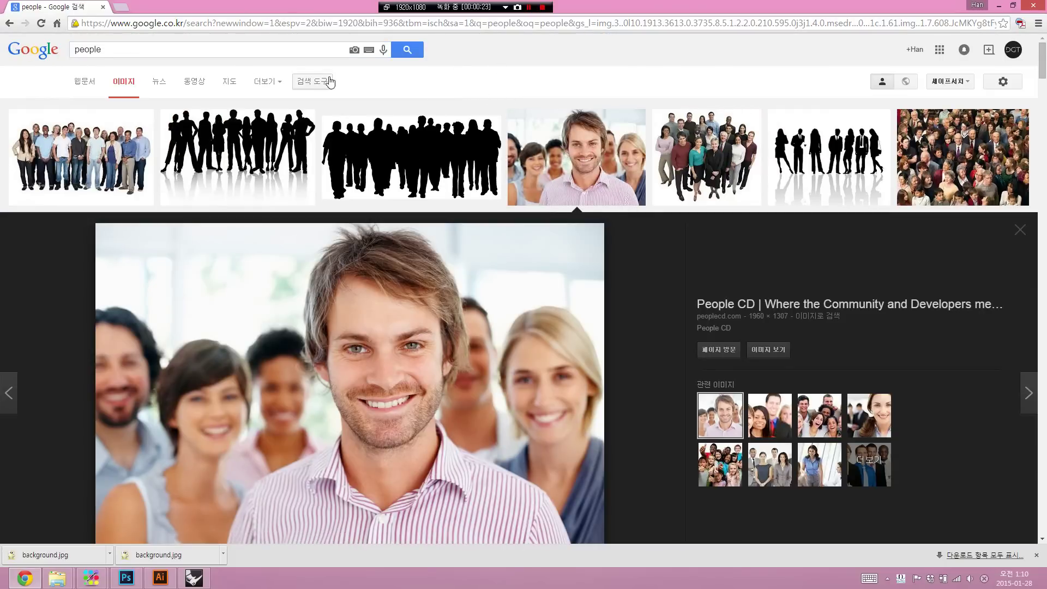
pyautogui.scroll(-8, 632, 164)
pyautogui.scroll(-2, 579, 202)
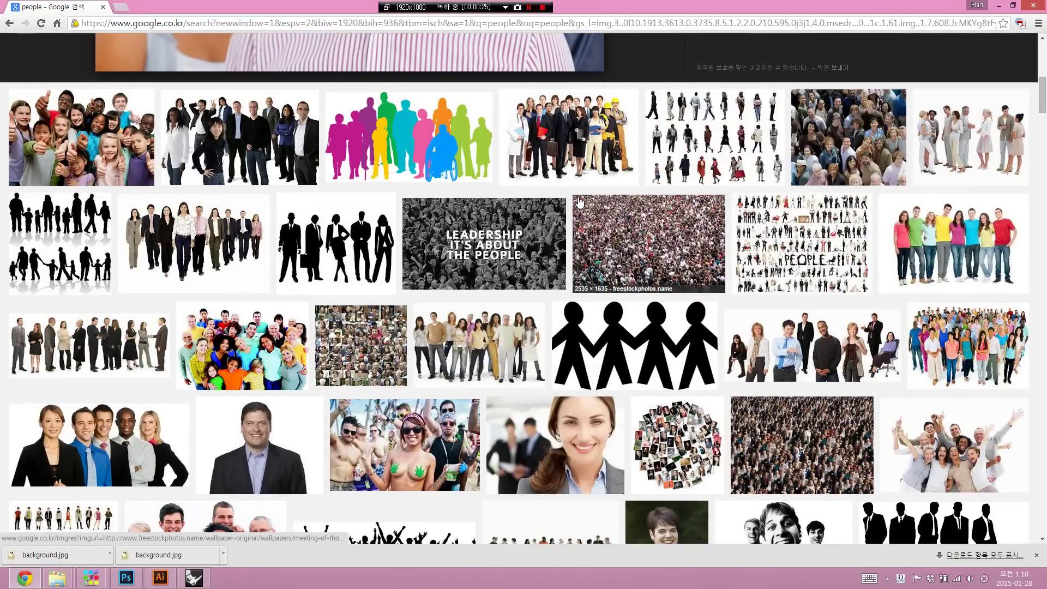
pyautogui.scroll(-2, 579, 201)
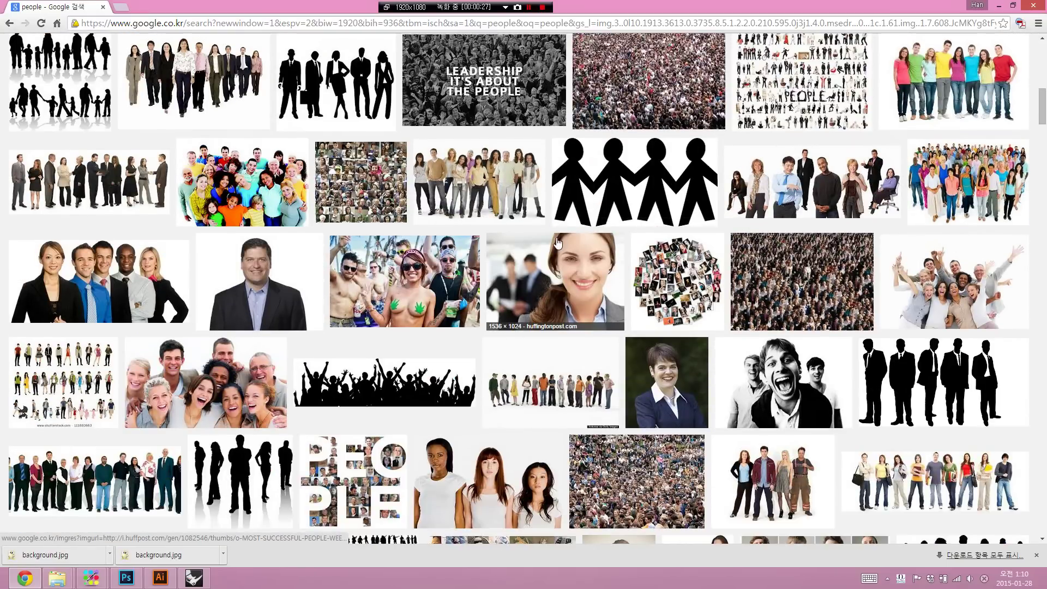
pyautogui.scroll(10, 592, 230)
pyautogui.click(576, 185)
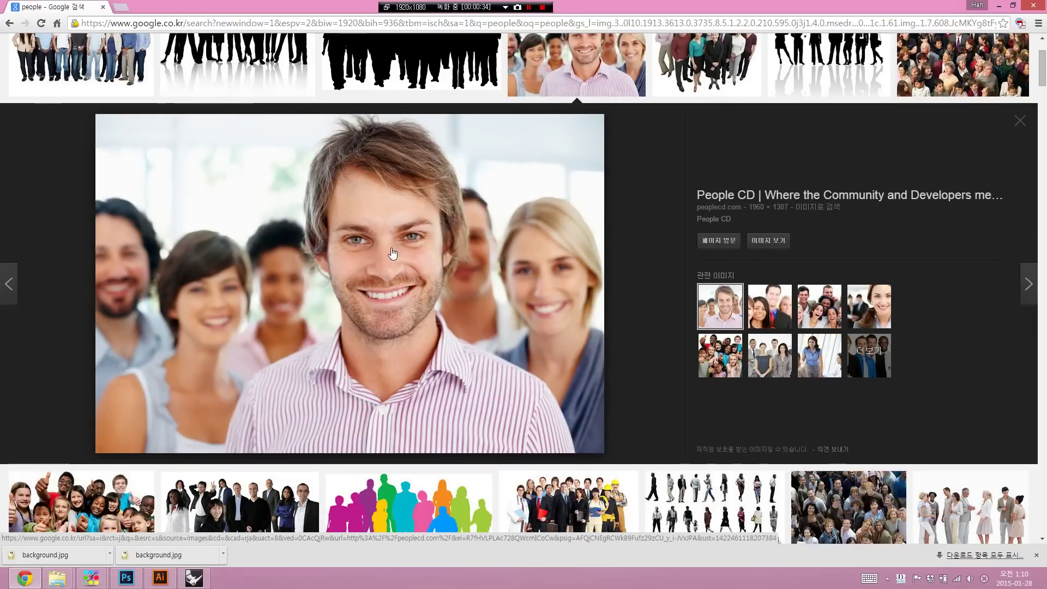
pyautogui.rightClick(389, 220)
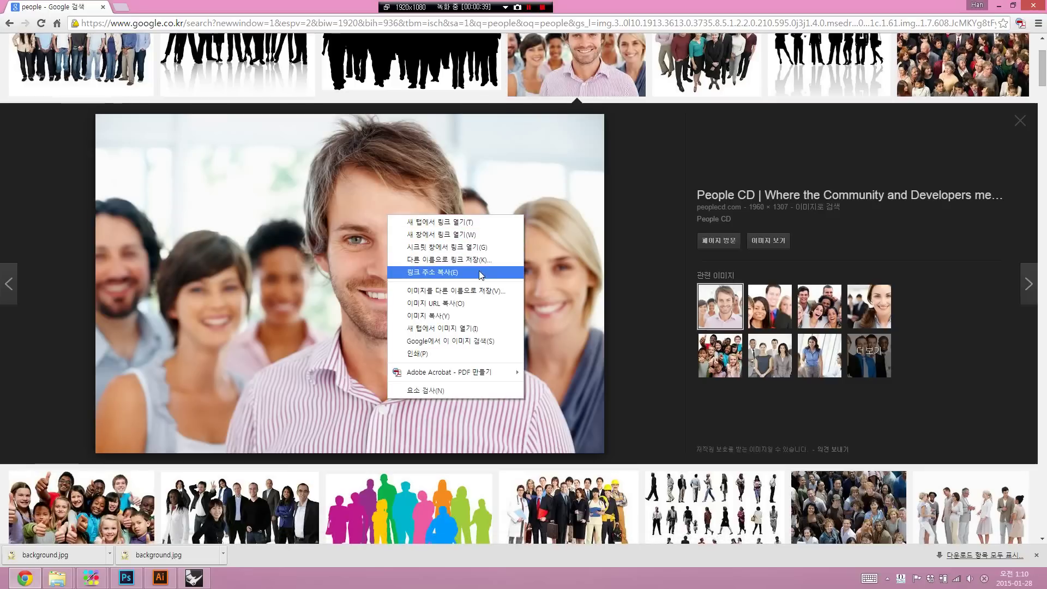
pyautogui.click(492, 321)
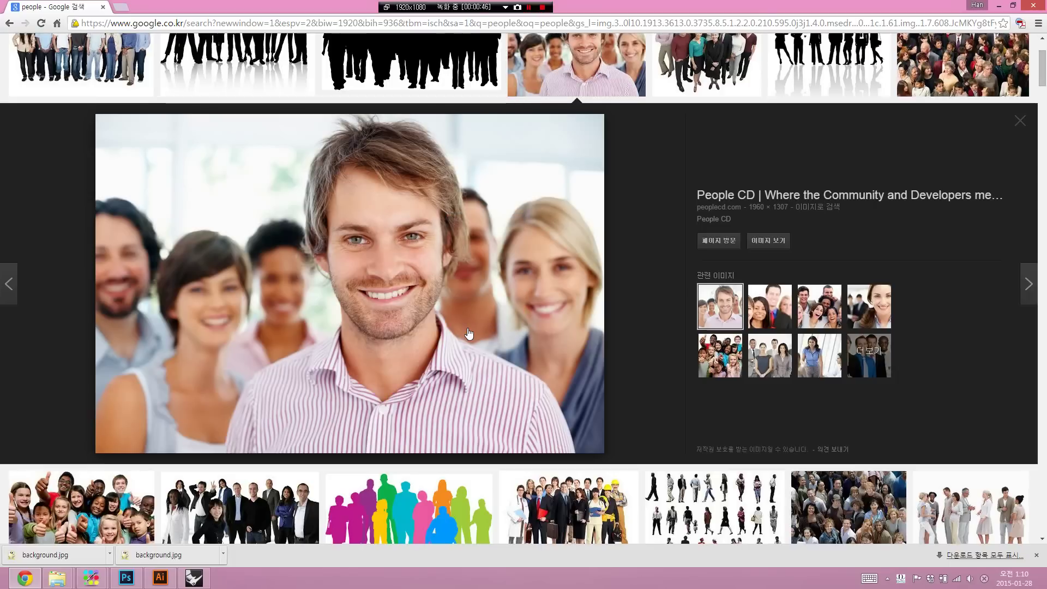
# Create a new white 1960 × 1307 px document from the 클립보드 preset
pyautogui.hotkey('alt', 'Tab')
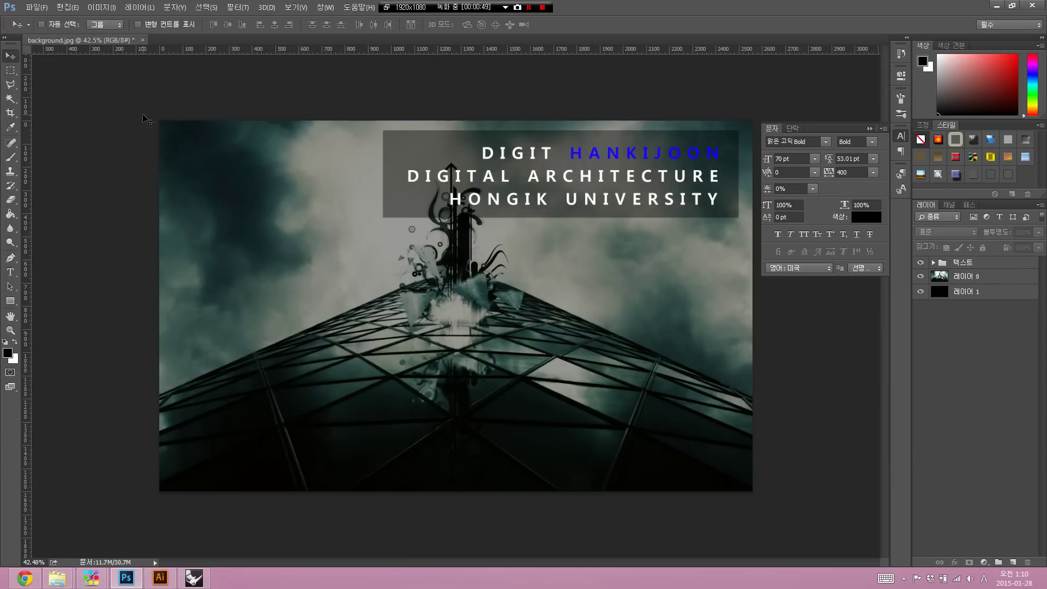
pyautogui.hotkey('ctrl', 'n')
pyautogui.moveTo(456, 119); pyautogui.dragTo(431, 107)
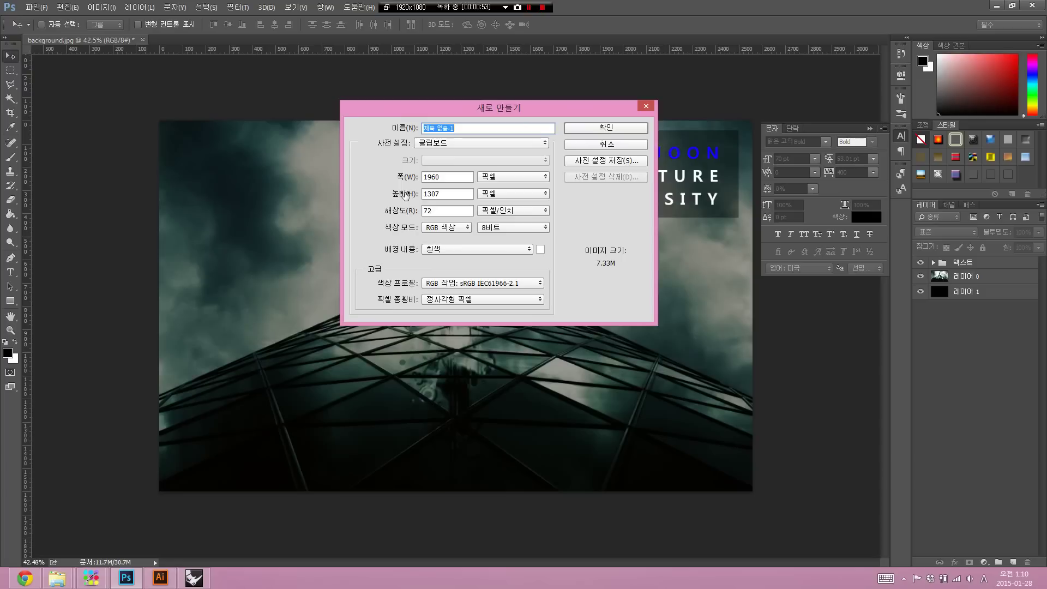
pyautogui.click(445, 146)
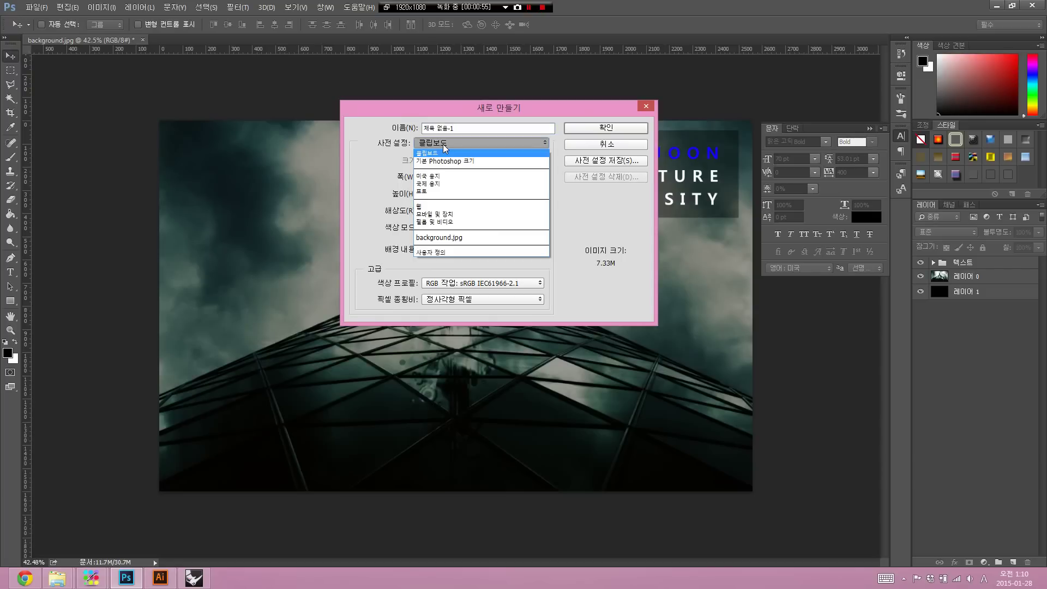
pyautogui.click(429, 145)
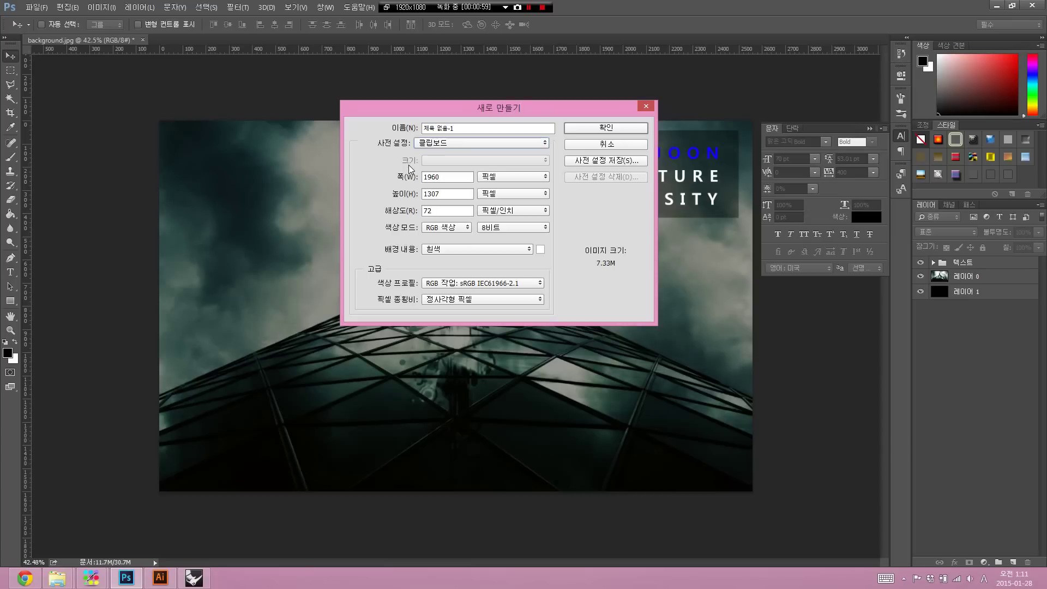
pyautogui.click(585, 130)
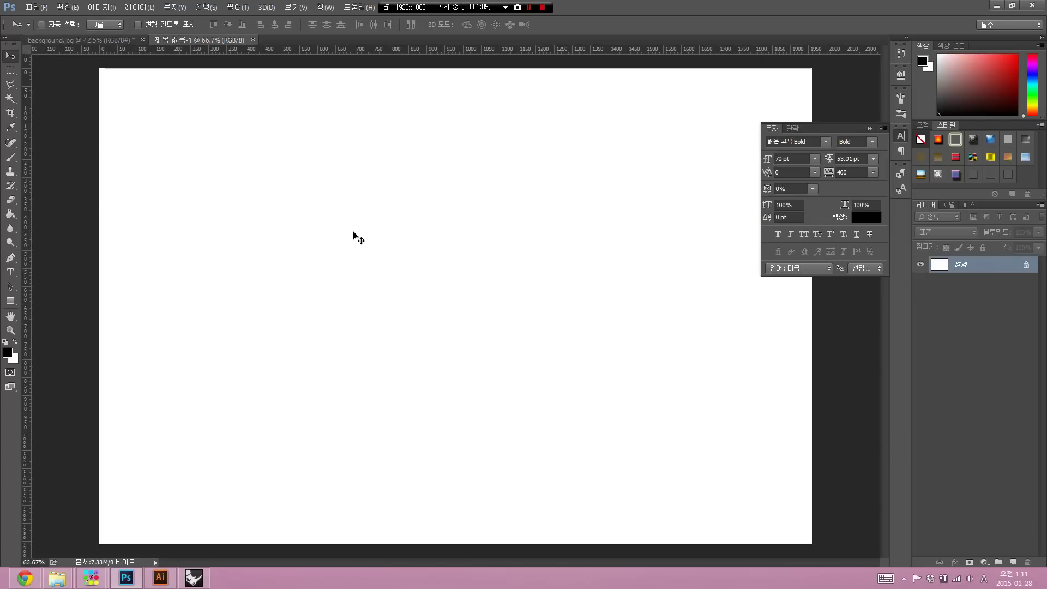
# Paste the group photo as its own layer and delete the white 배경 background layer
pyautogui.hotkey('ctrl', 'v')
pyautogui.scroll(-1, 330, 243)
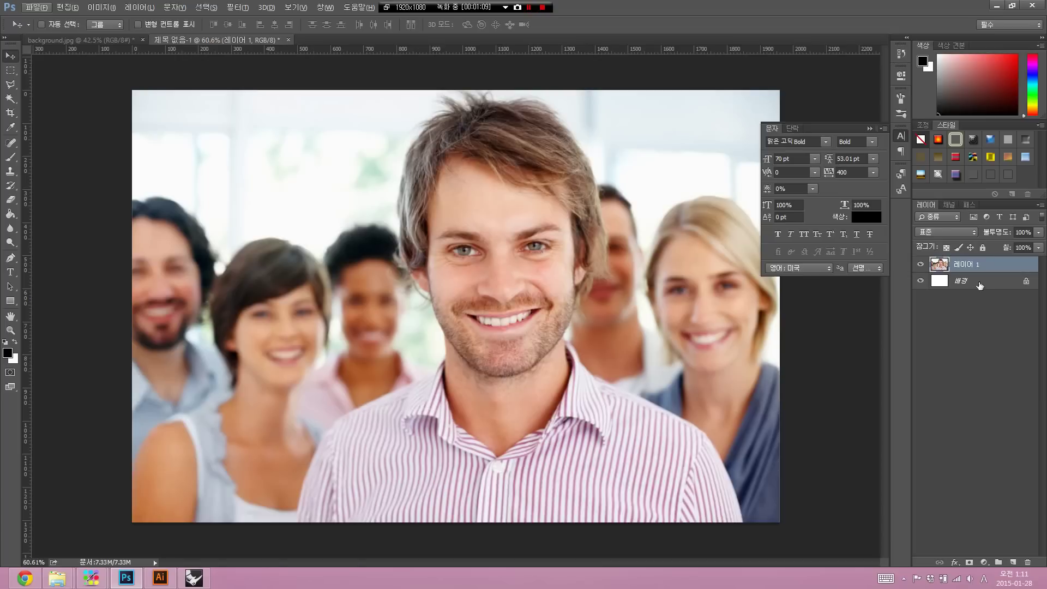
pyautogui.click(955, 288)
pyautogui.press('Delete')
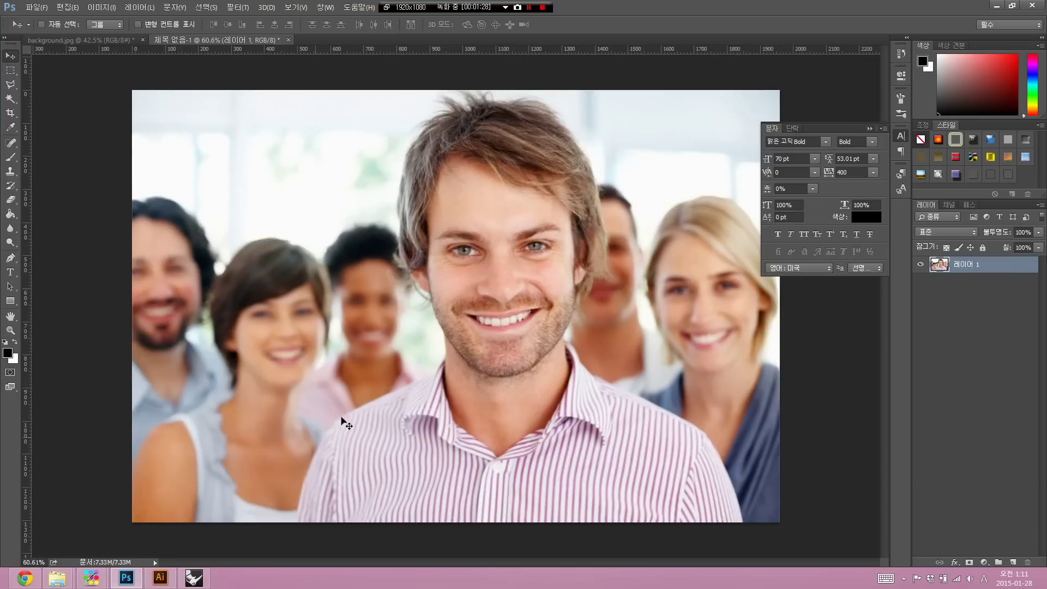
pyautogui.click(14, 89)
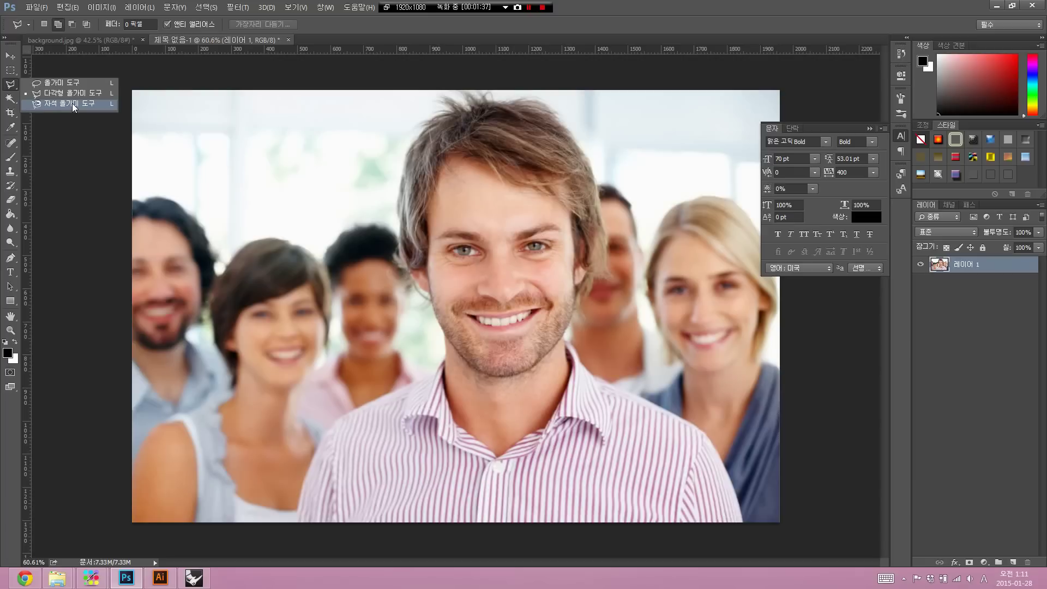
pyautogui.click(75, 97)
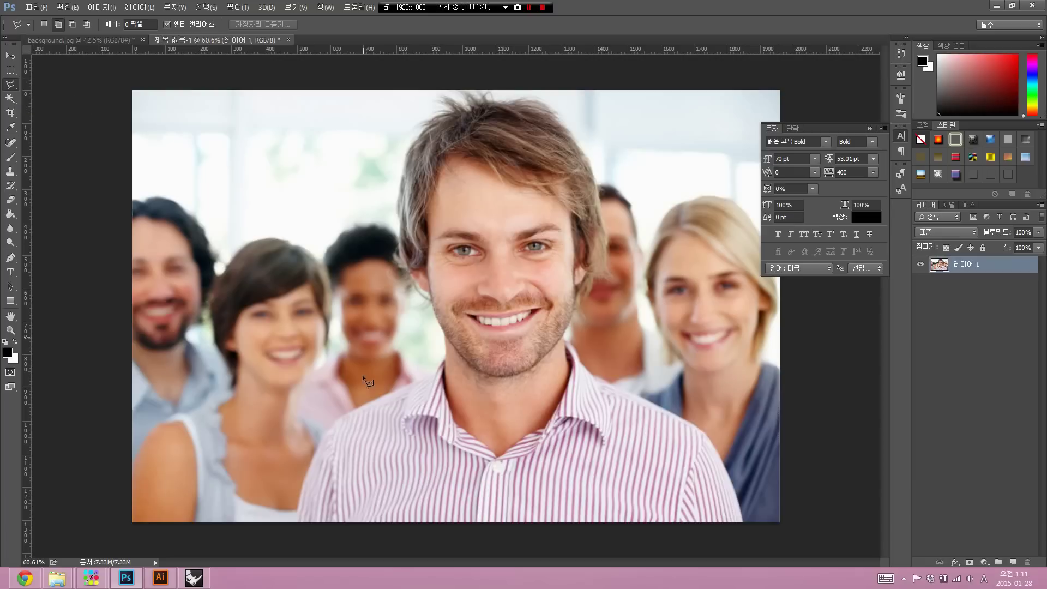
pyautogui.click(296, 522)
pyautogui.click(325, 431)
pyautogui.click(445, 318)
pyautogui.click(495, 331)
pyautogui.click(503, 424)
pyautogui.click(449, 470)
pyautogui.doubleClick(366, 486)
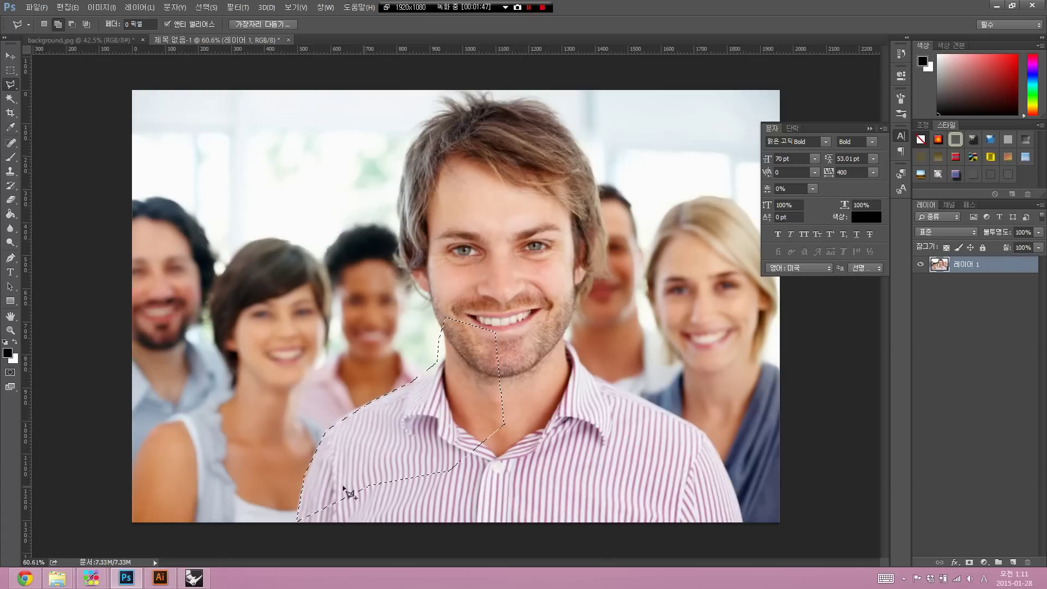
pyautogui.press('v')
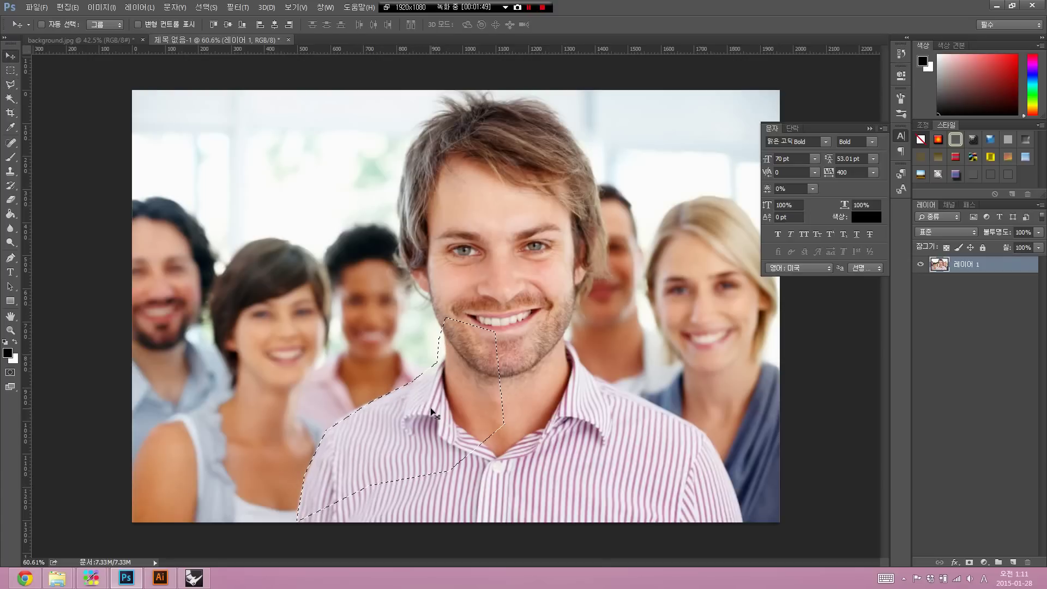
pyautogui.moveTo(431, 410); pyautogui.dragTo(356, 298)
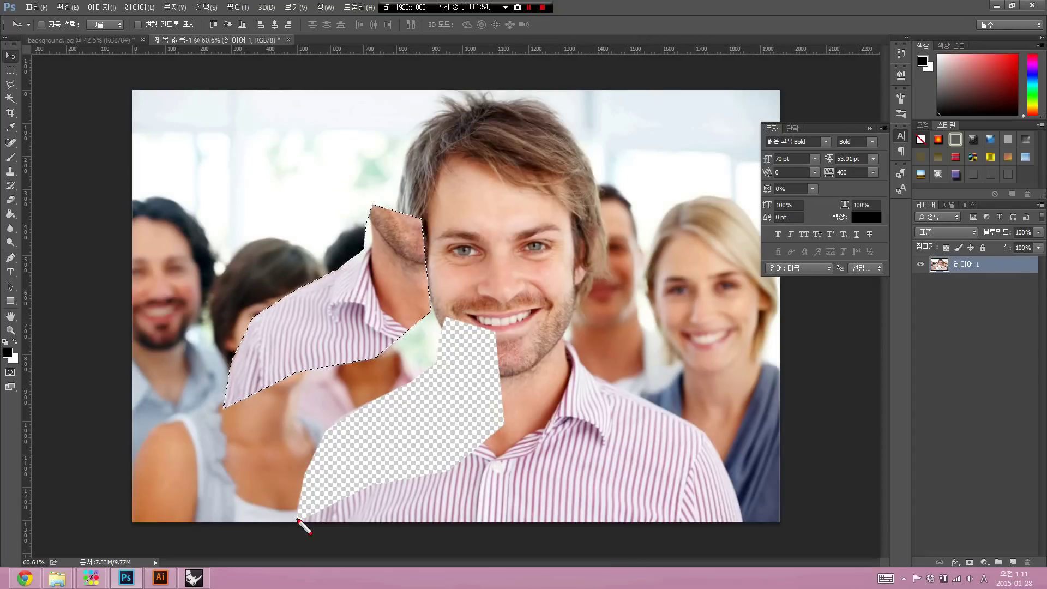
pyautogui.moveTo(297, 519)
pyautogui.mouseDown()
pyautogui.moveTo(323, 420)
pyautogui.moveTo(433, 301)
pyautogui.moveTo(502, 373)
pyautogui.mouseUp()
pyautogui.moveTo(501, 414); pyautogui.dragTo(425, 478)
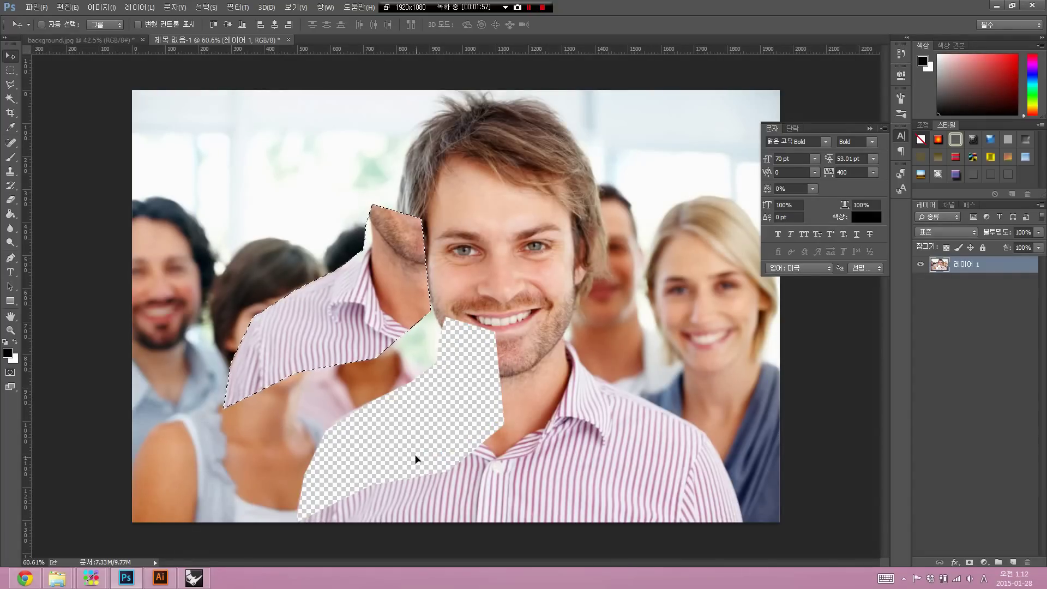
pyautogui.hotkey('ctrl', 'z')
pyautogui.hotkey('ctrl', 'd')
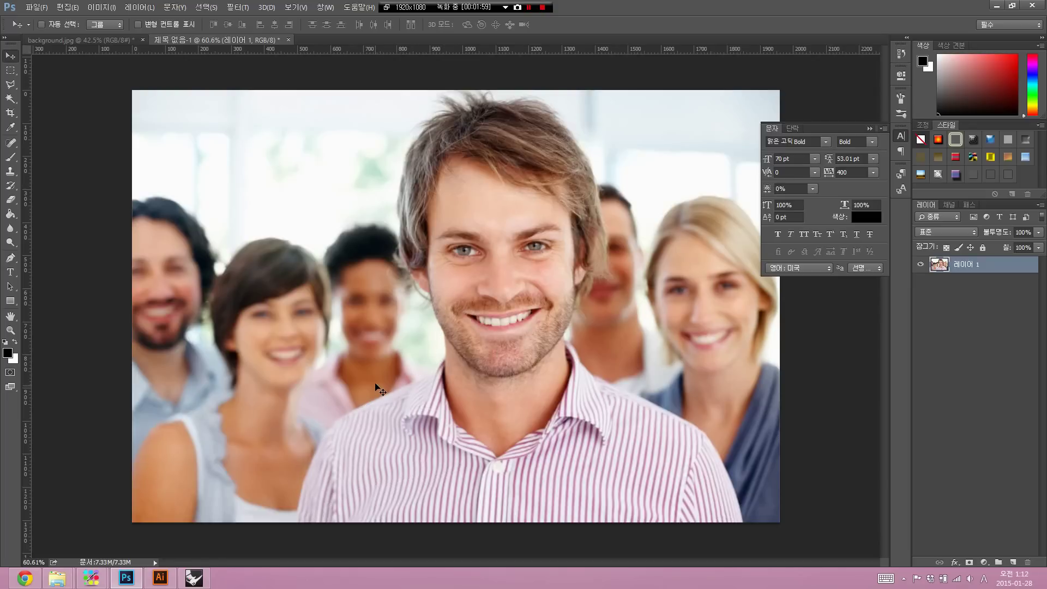
# Pick the Magnetic Lasso and zoom in slightly on the photo
pyautogui.click(10, 84)
pyautogui.click(60, 108)
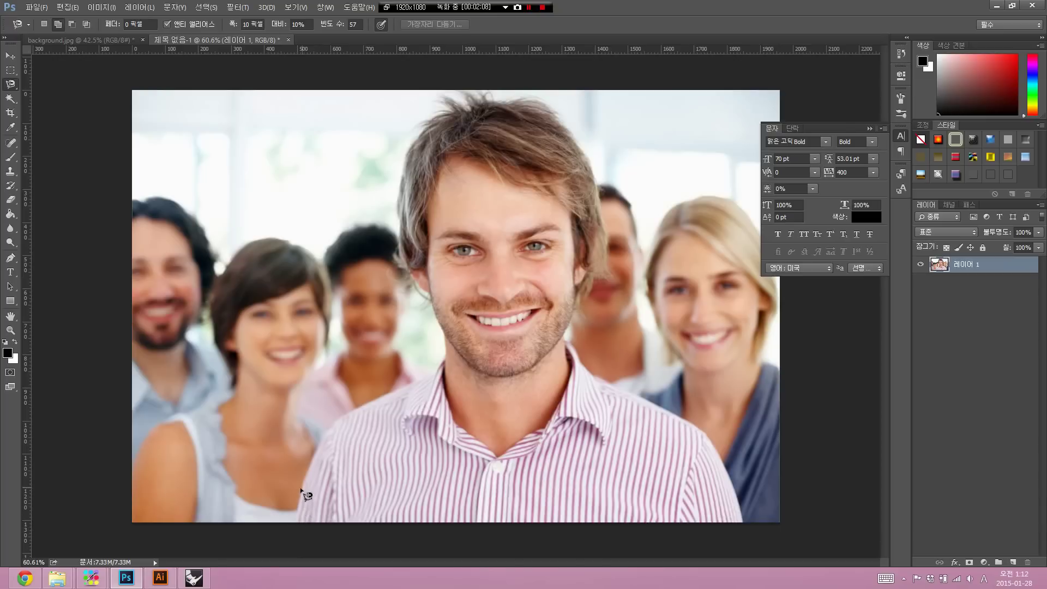
pyautogui.click(11, 331)
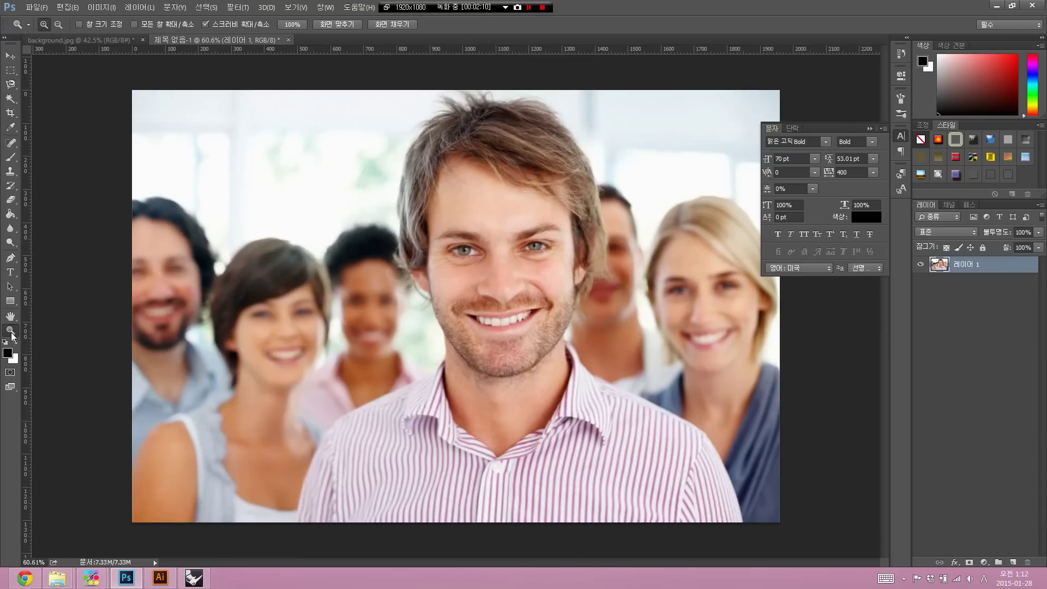
pyautogui.click(321, 507)
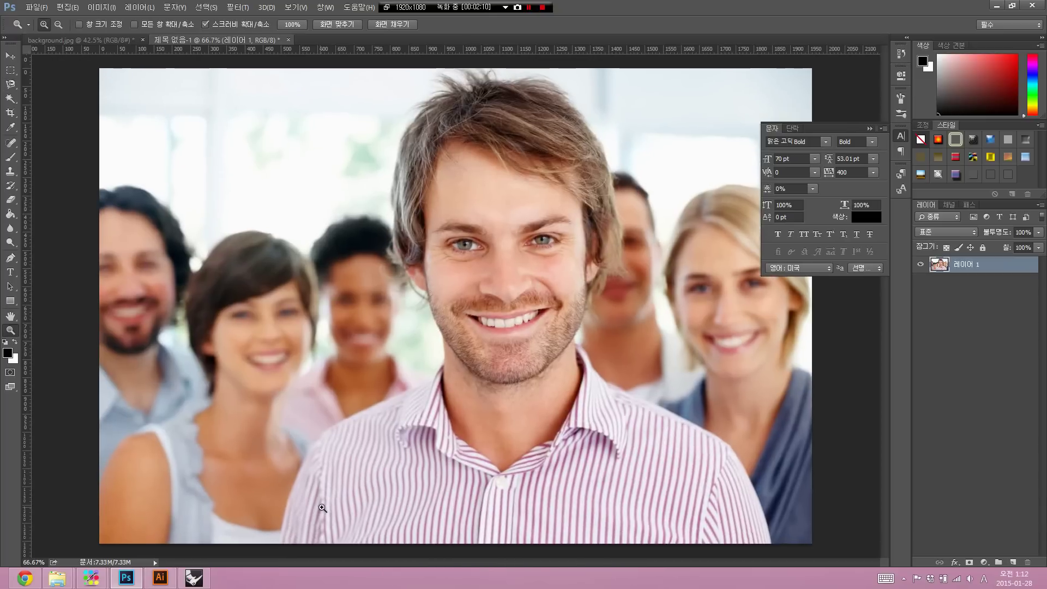
pyautogui.click(11, 84)
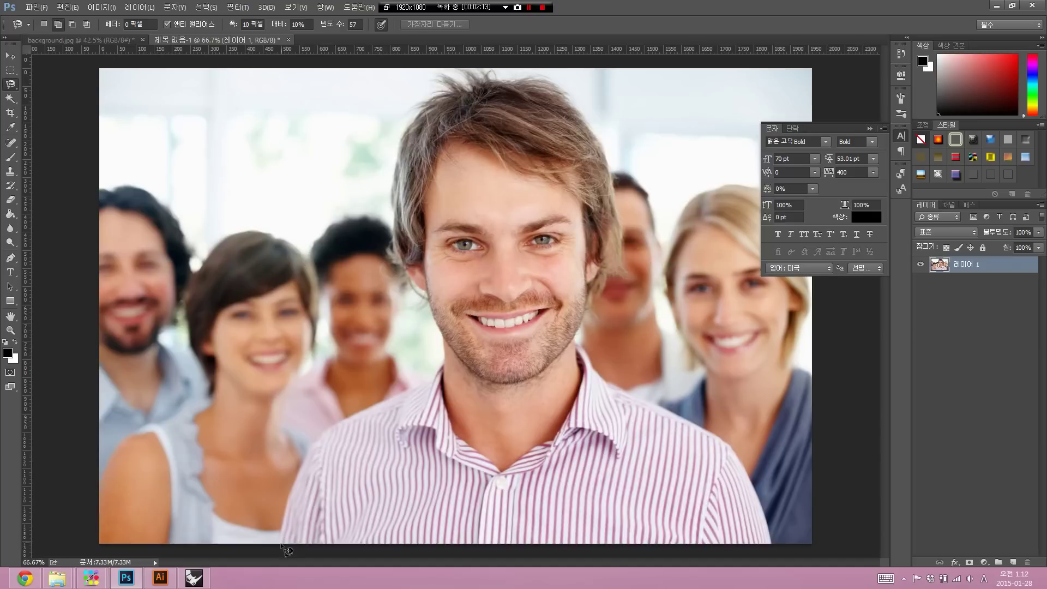
# Trace the man's hair, face and shoulders with the Magnetic Lasso and close the selection
pyautogui.click(280, 544)
pyautogui.press('BackSpace')
pyautogui.press('BackSpace')
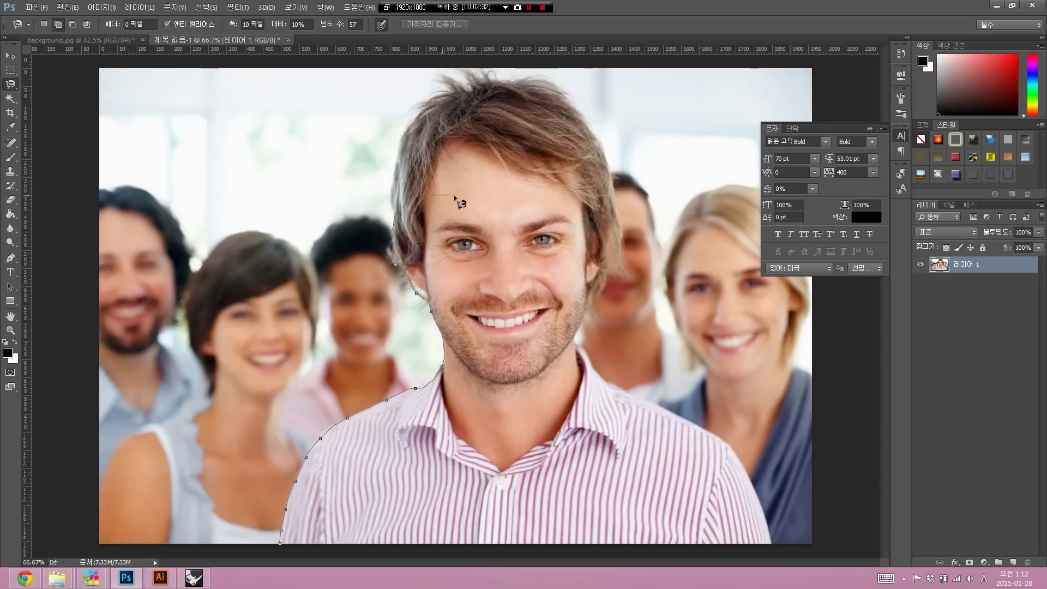
pyautogui.press('BackSpace')
pyautogui.press('BackSpace')
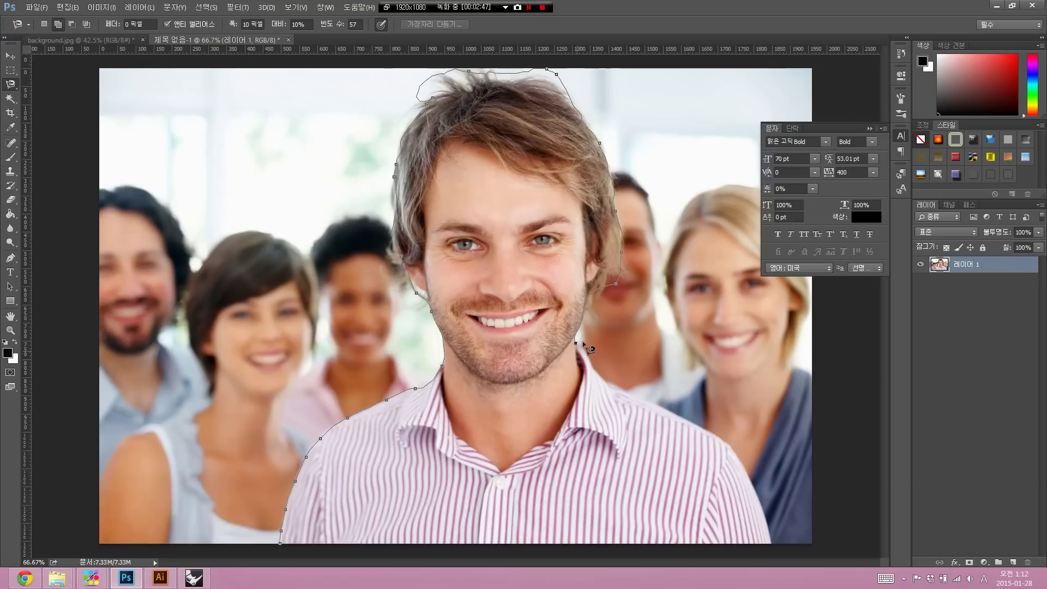
pyautogui.click(591, 359)
pyautogui.doubleClick(779, 550)
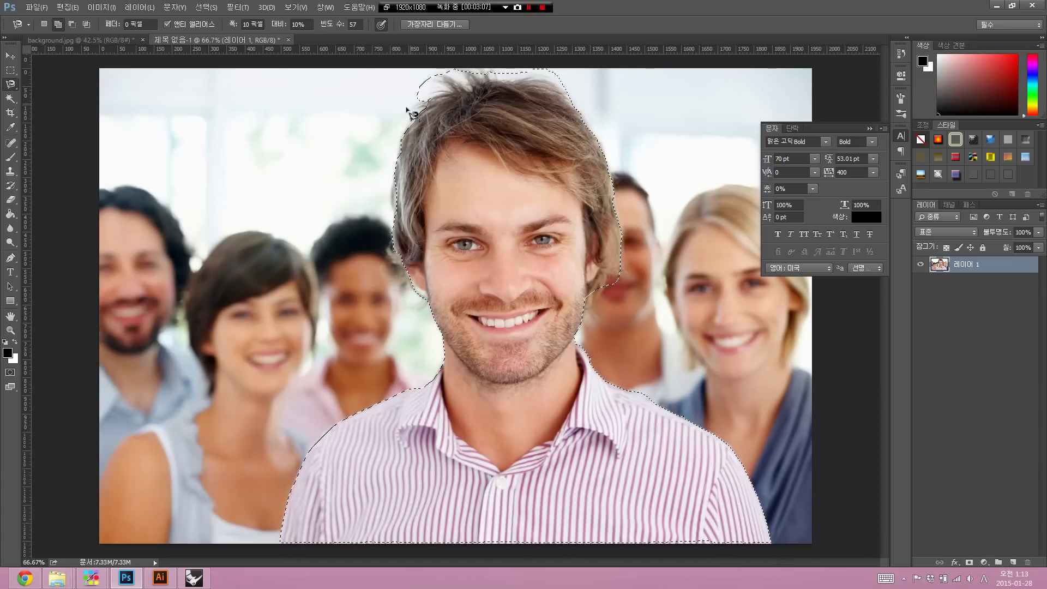
# Annotate the uneven hair and shoulder edges on screen, then clear the marks
pyautogui.moveTo(402, 110); pyautogui.dragTo(417, 104)
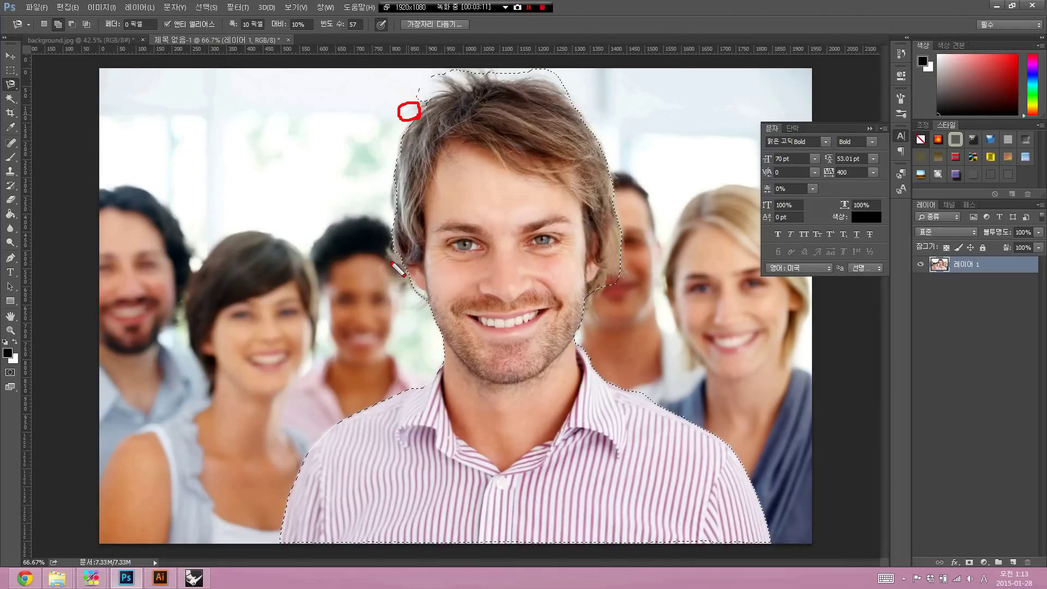
pyautogui.moveTo(385, 242); pyautogui.dragTo(418, 321)
pyautogui.moveTo(630, 381); pyautogui.dragTo(644, 401)
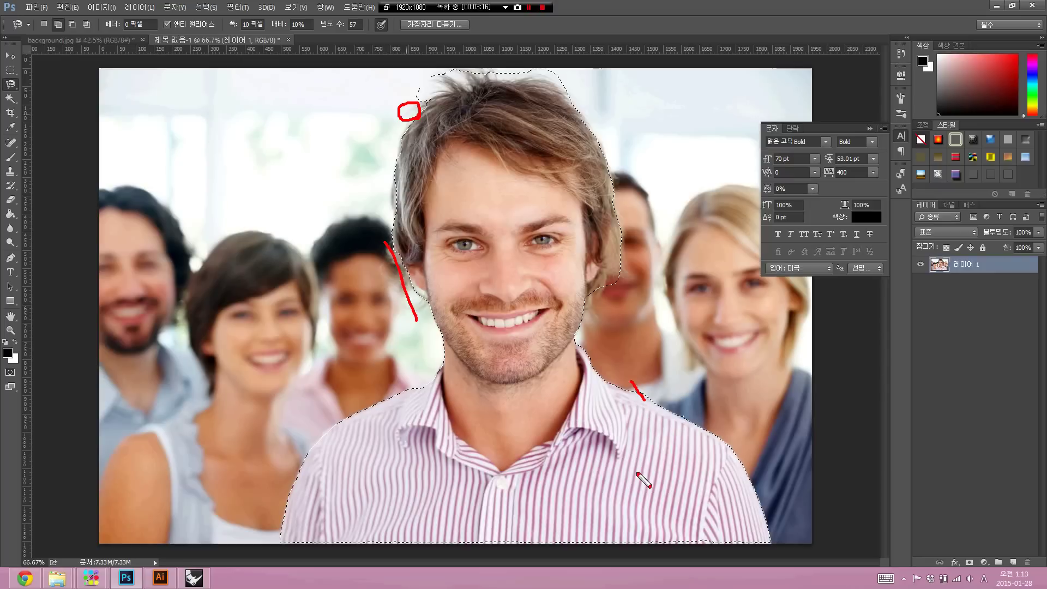
pyautogui.press('Escape')
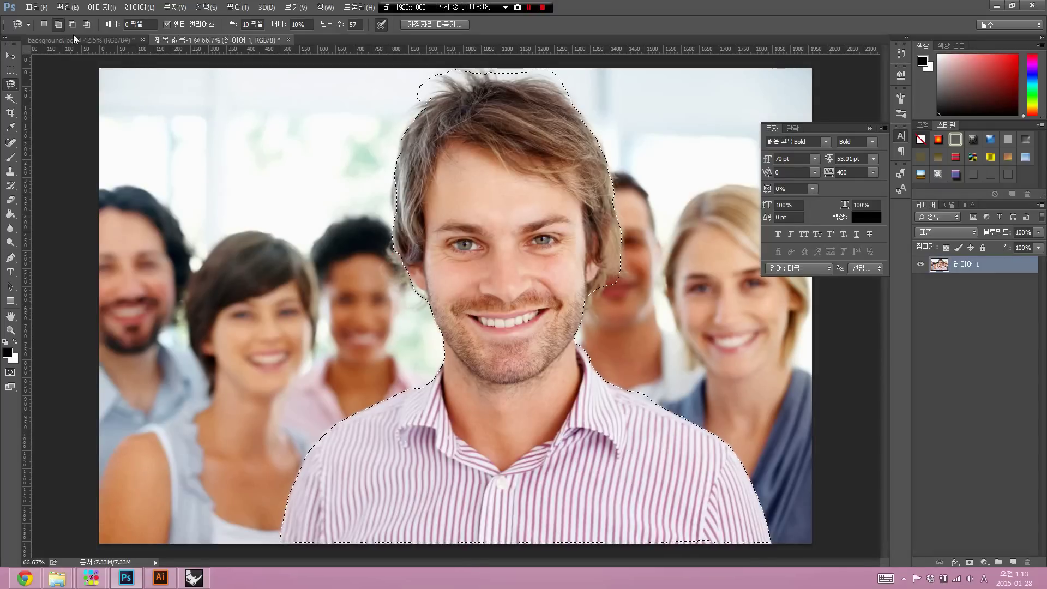
# Add the stray hair at the upper left to the selection with the Polygonal Lasso
pyautogui.rightClick(11, 85)
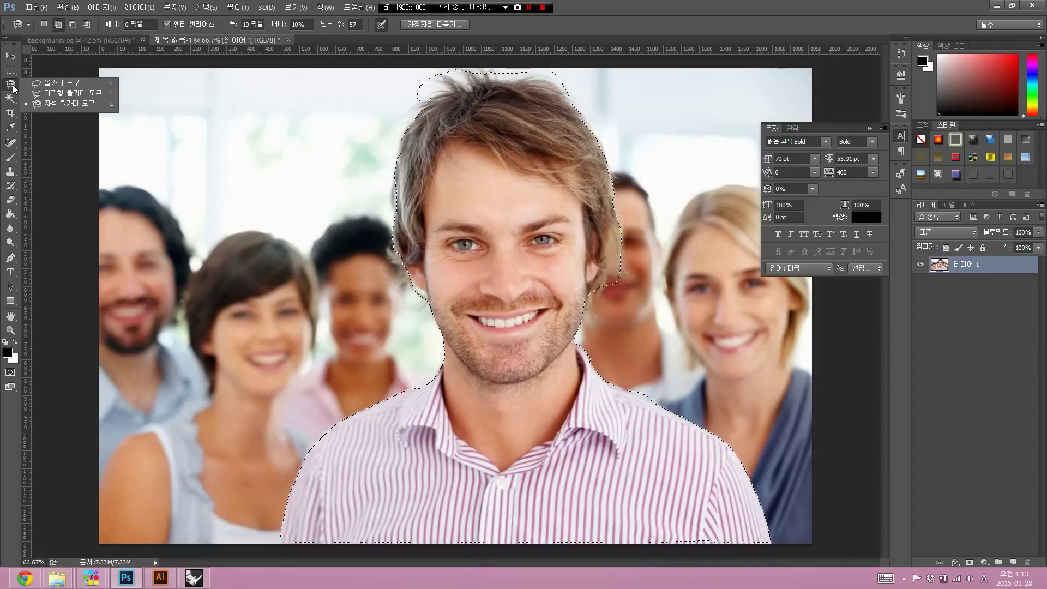
pyautogui.click(53, 93)
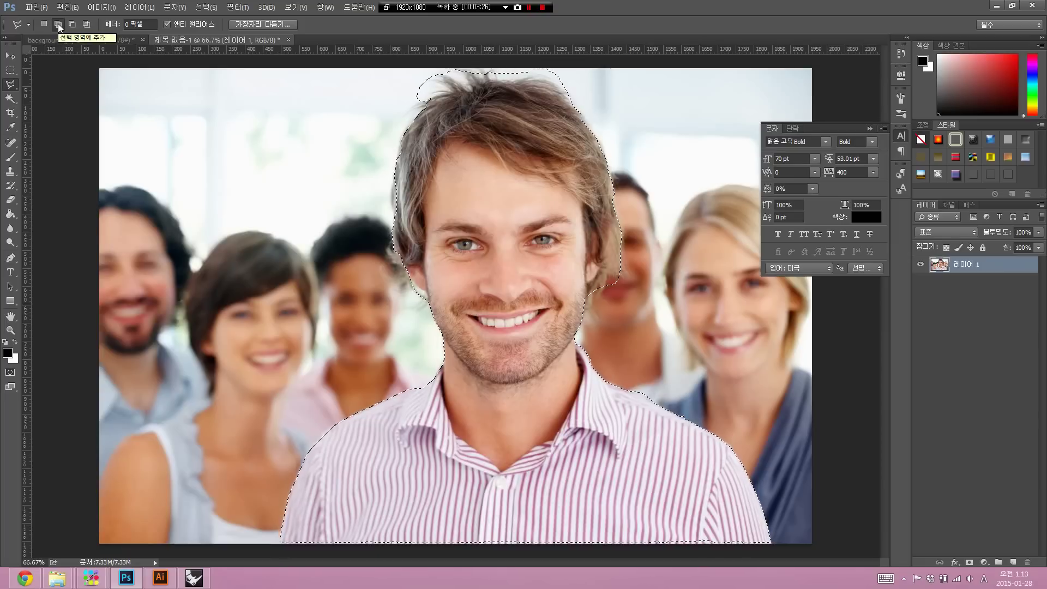
pyautogui.click(409, 128)
pyautogui.click(403, 116)
pyautogui.click(409, 95)
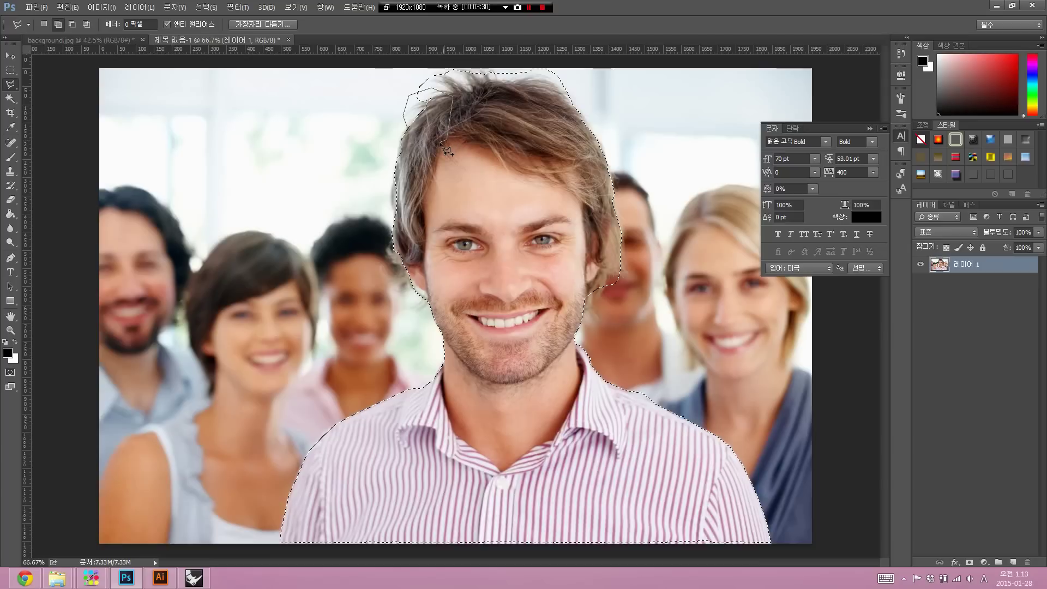
pyautogui.click(408, 121)
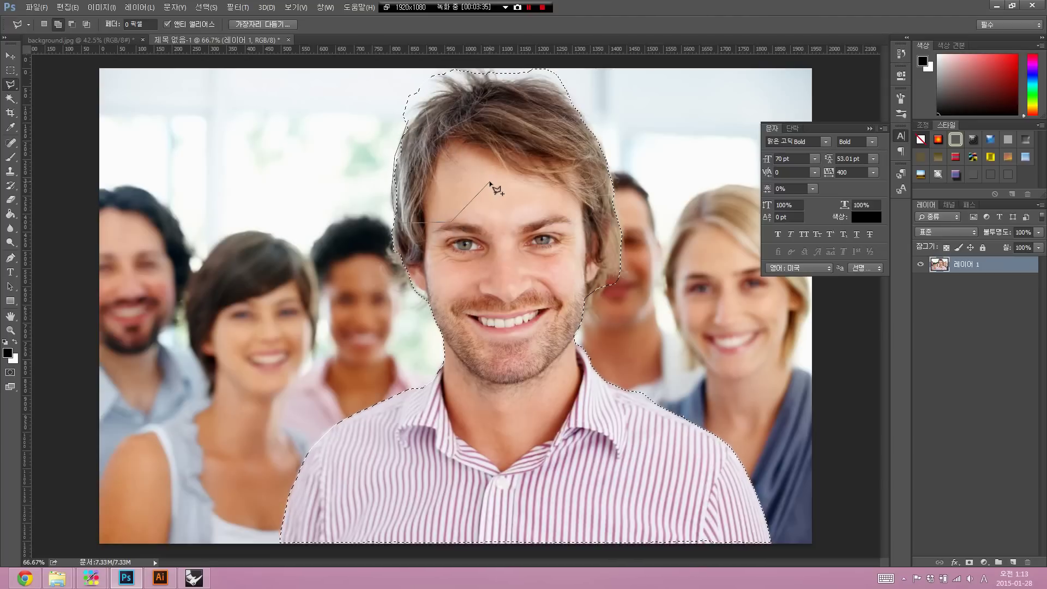
# Test the selection by deleting the man, then undo to restore him
pyautogui.press('Escape')
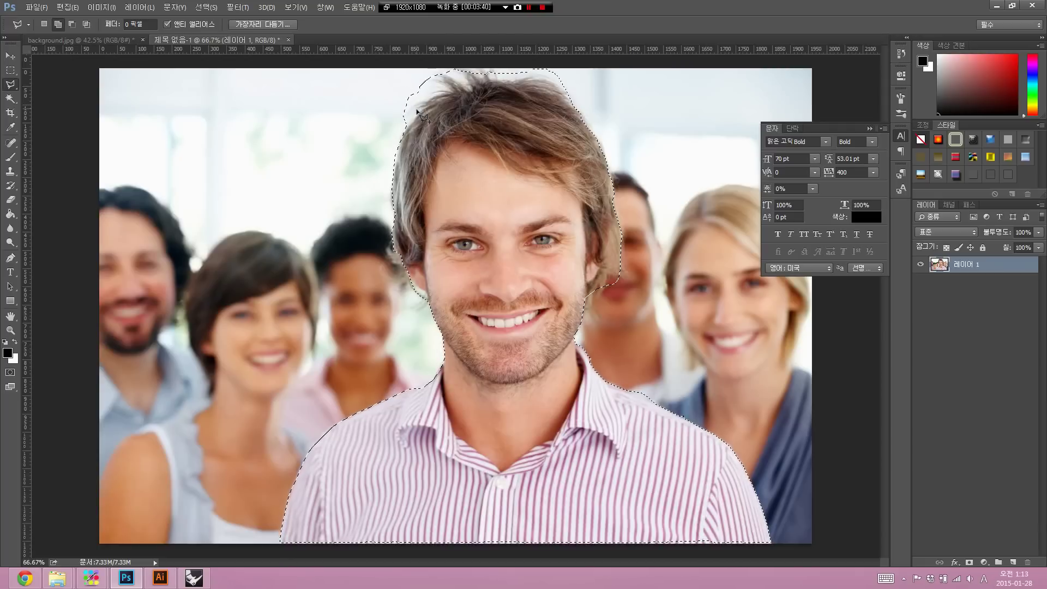
pyautogui.press('Delete')
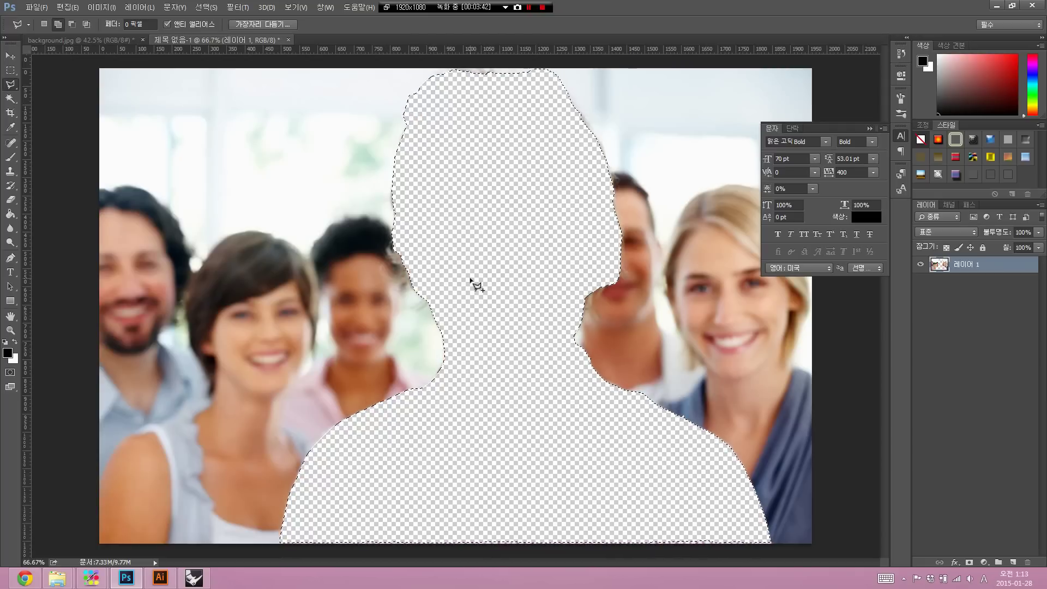
pyautogui.hotkey('ctrl', 'z')
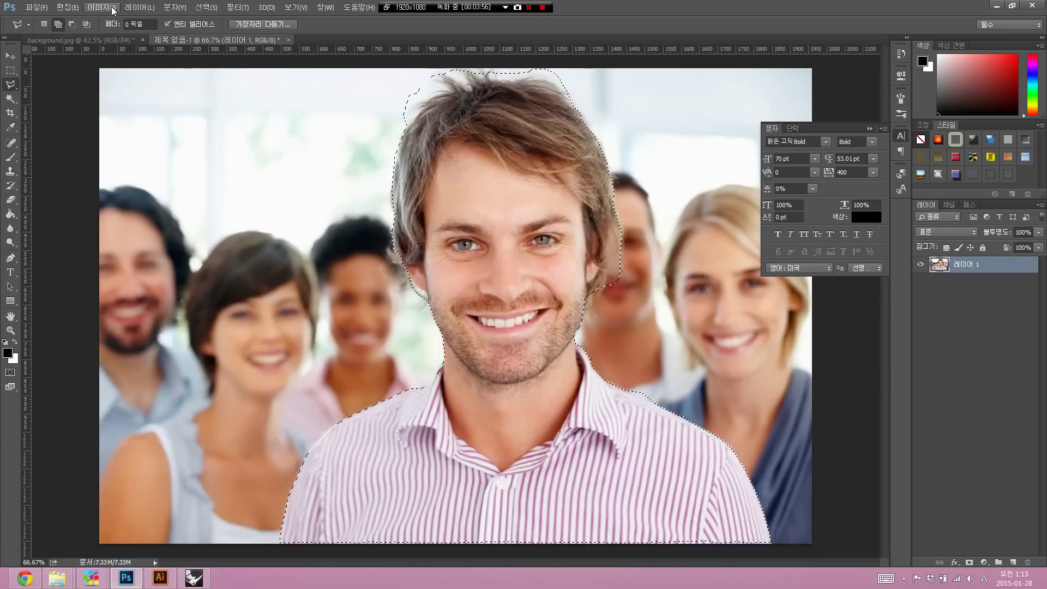
# Invert the selection with Select > Inverse and delete the background around the man
pyautogui.click(206, 7)
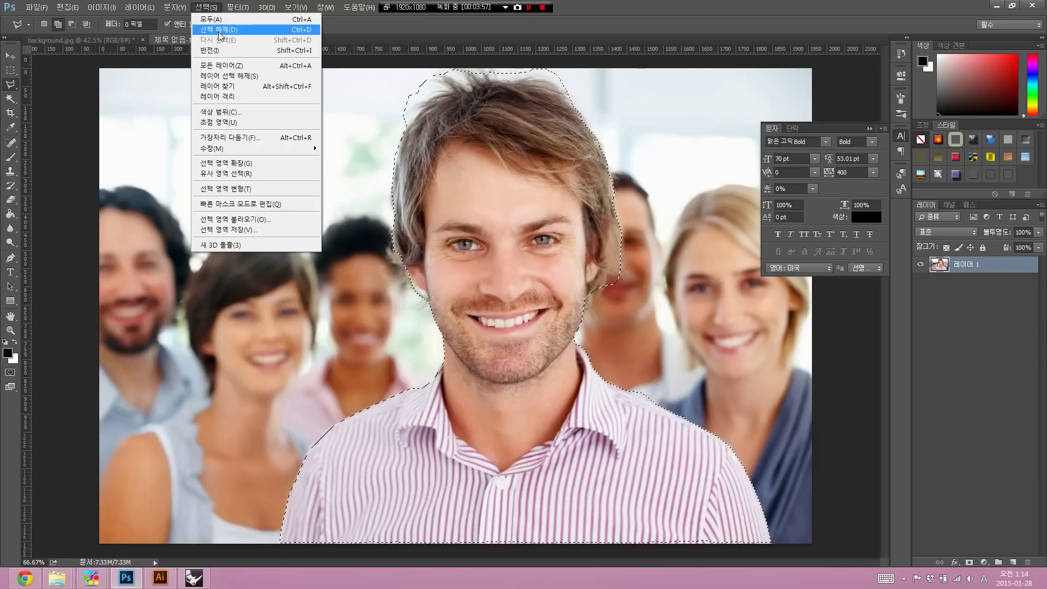
pyautogui.click(250, 54)
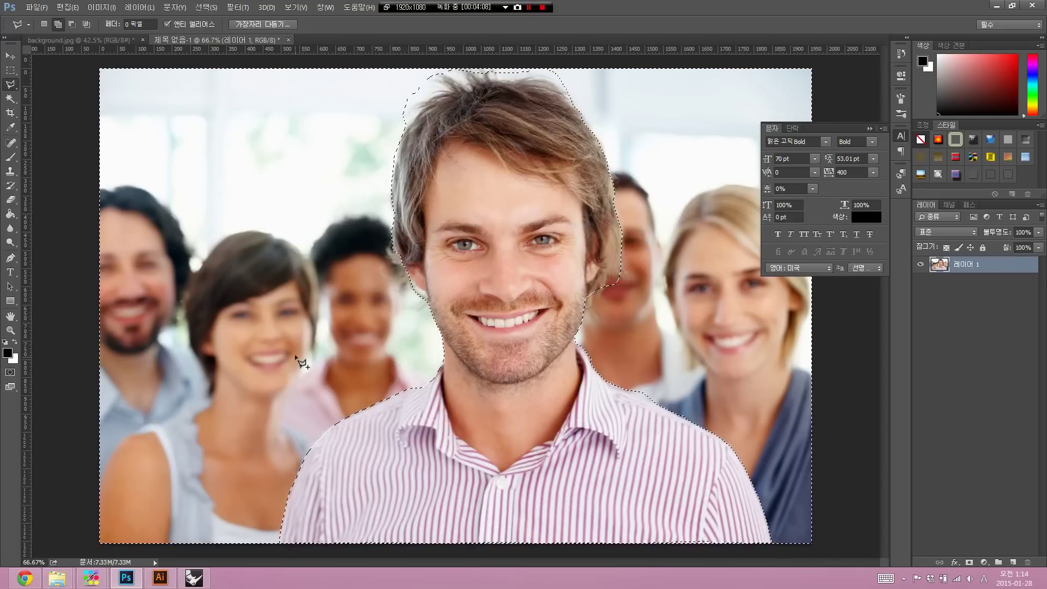
pyautogui.press('Delete')
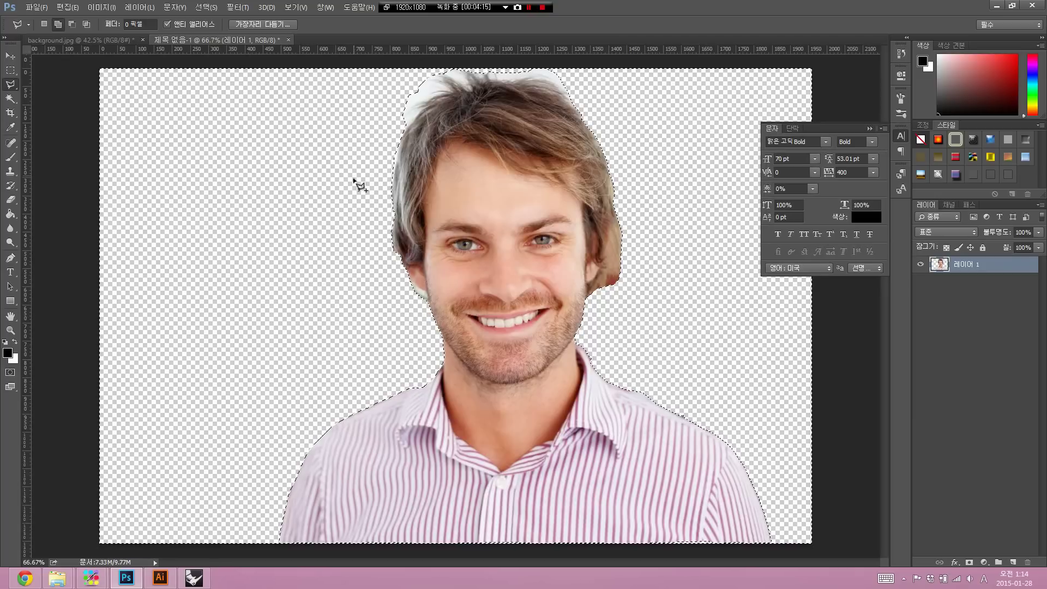
# Deselect with Ctrl+D, leaving the man's cutout alone on transparency
pyautogui.hotkey('ctrl', 'd')
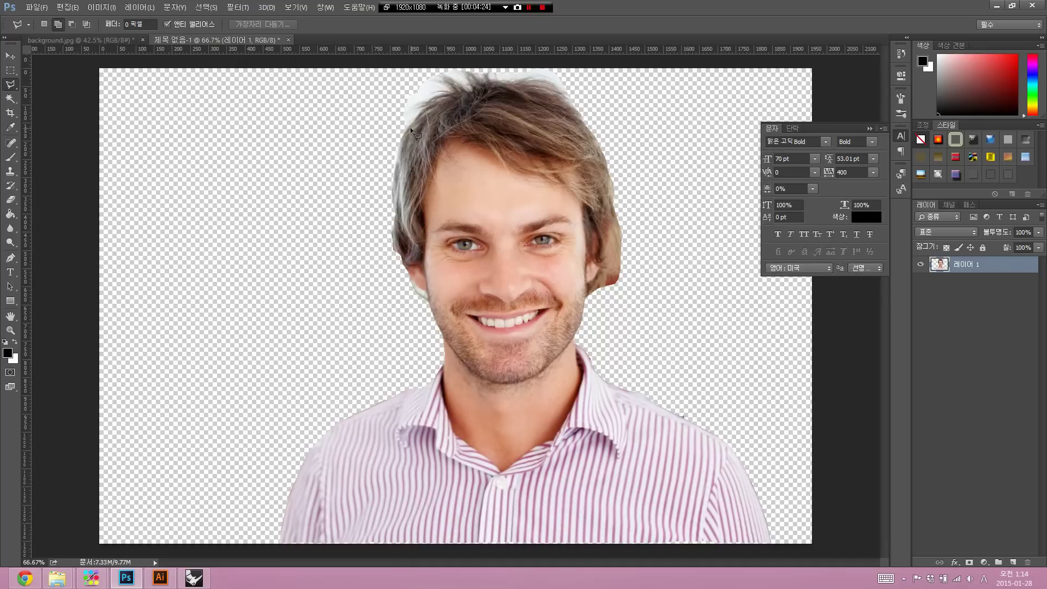
# Zoom in on the top of the hair and Magic Wand the white area beside it
pyautogui.moveTo(463, 135); pyautogui.dragTo(490, 161)
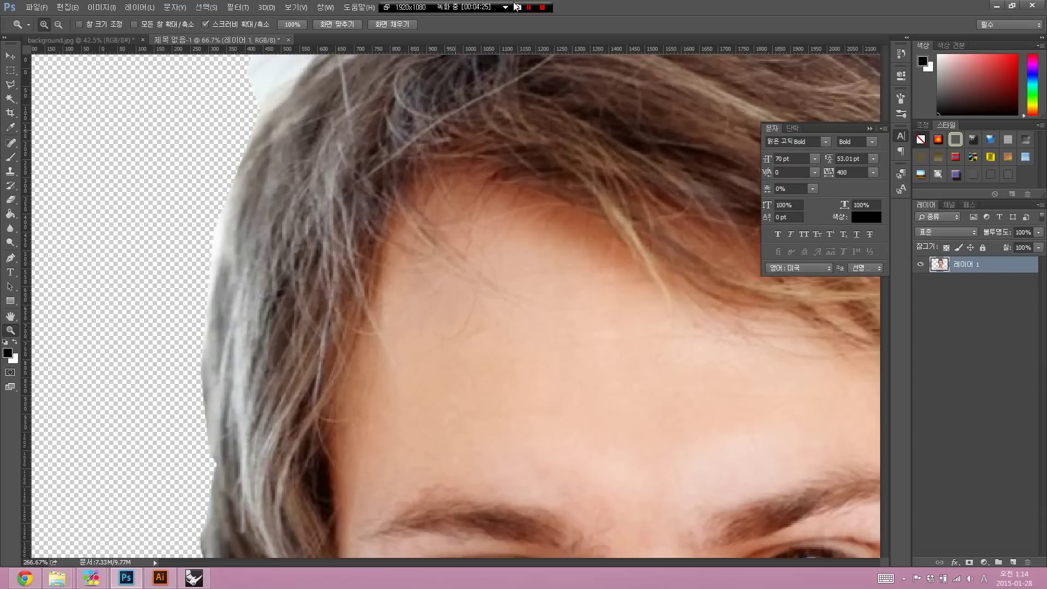
pyautogui.scroll(5, 446, 72)
pyautogui.hscroll(3, 218, 99)
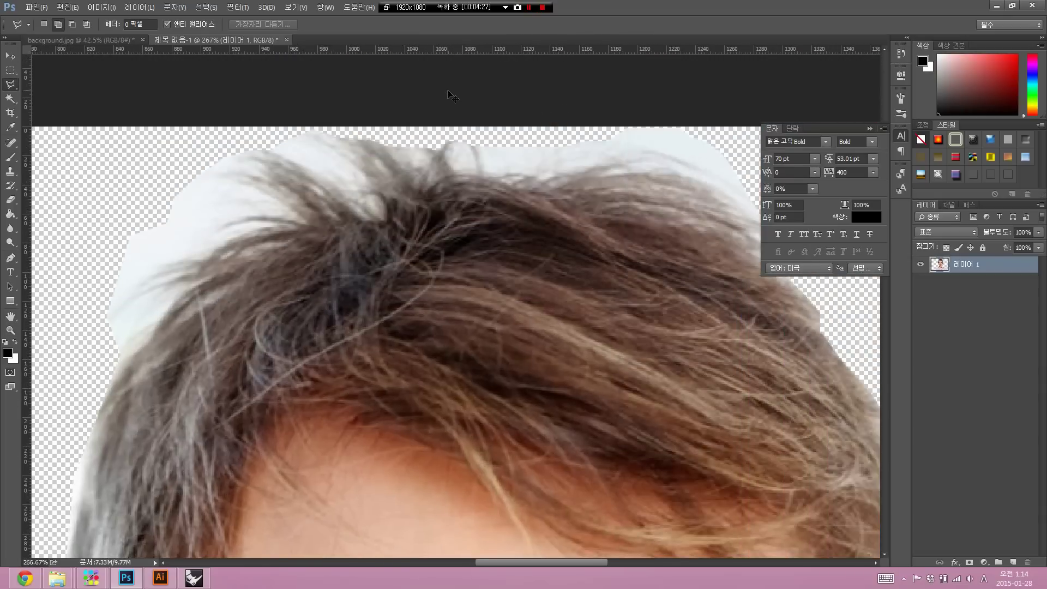
pyautogui.click(17, 97)
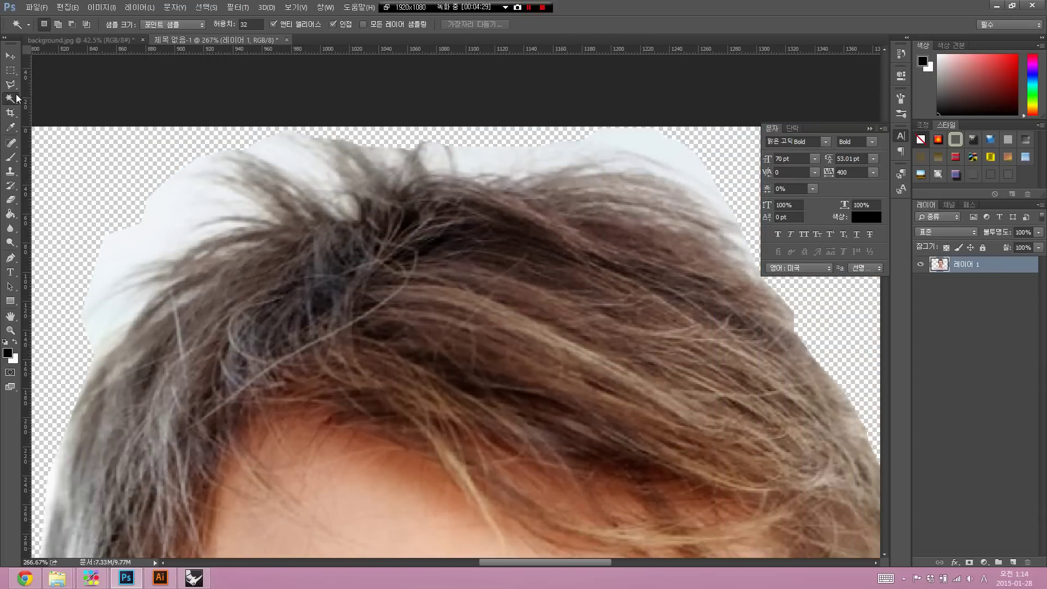
pyautogui.rightClick(17, 99)
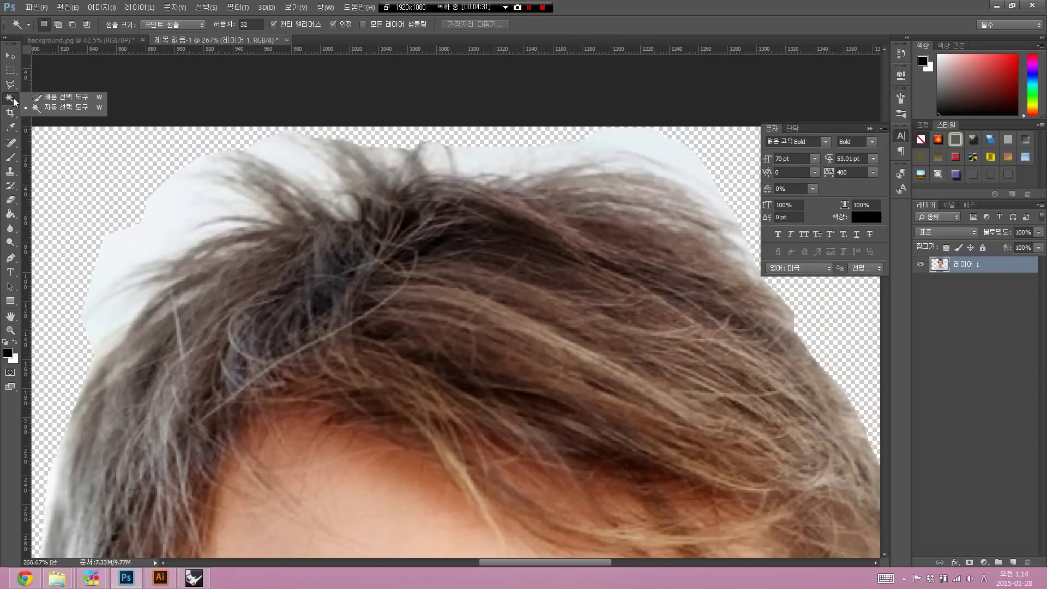
pyautogui.click(14, 102)
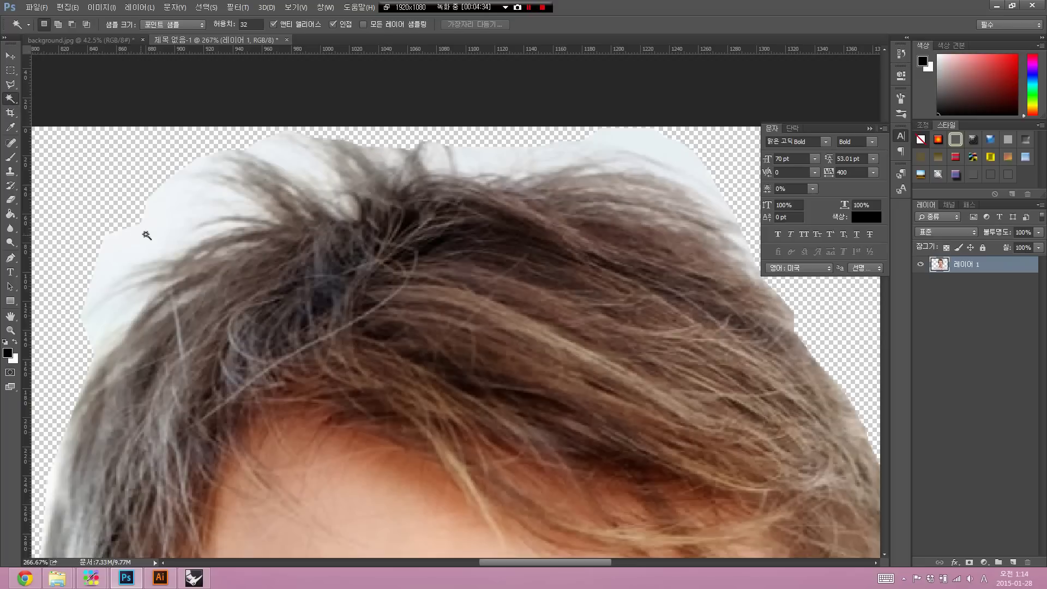
pyautogui.click(169, 196)
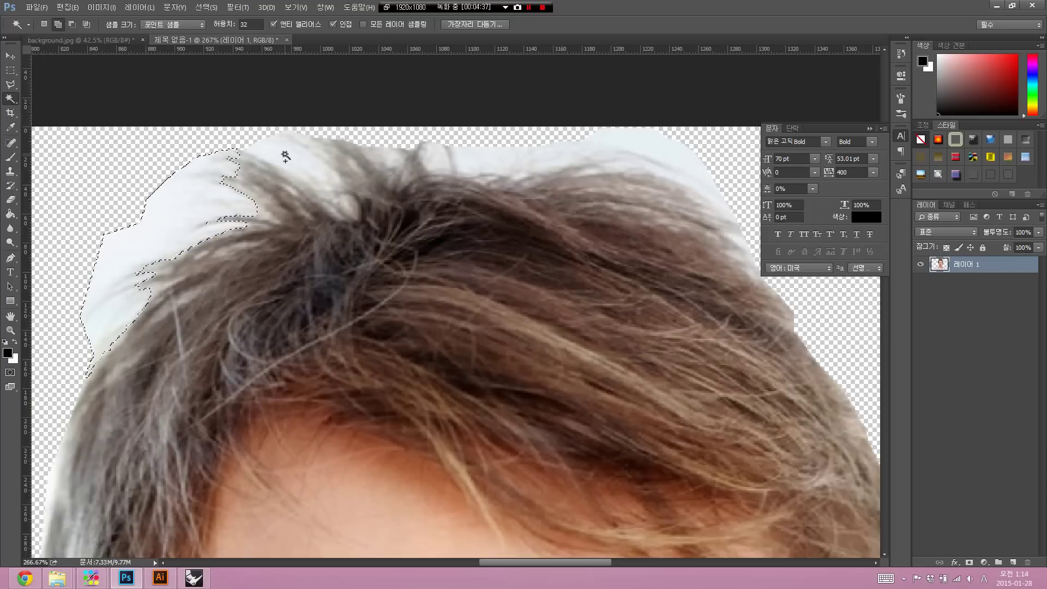
# Shift-add the other white hair patches, then drop that trial selection
pyautogui.press('shift')
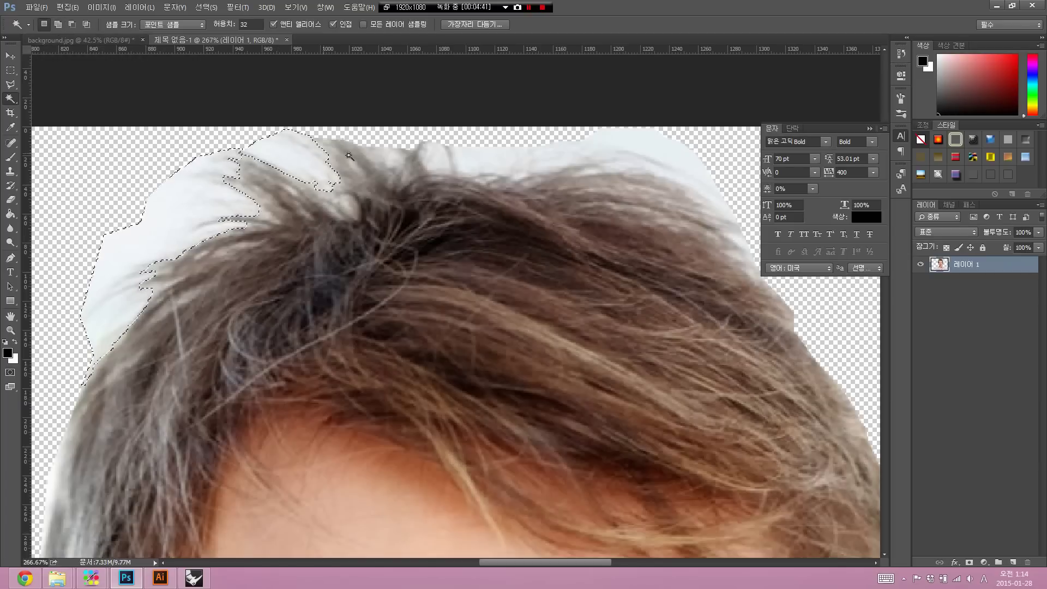
pyautogui.click(440, 159)
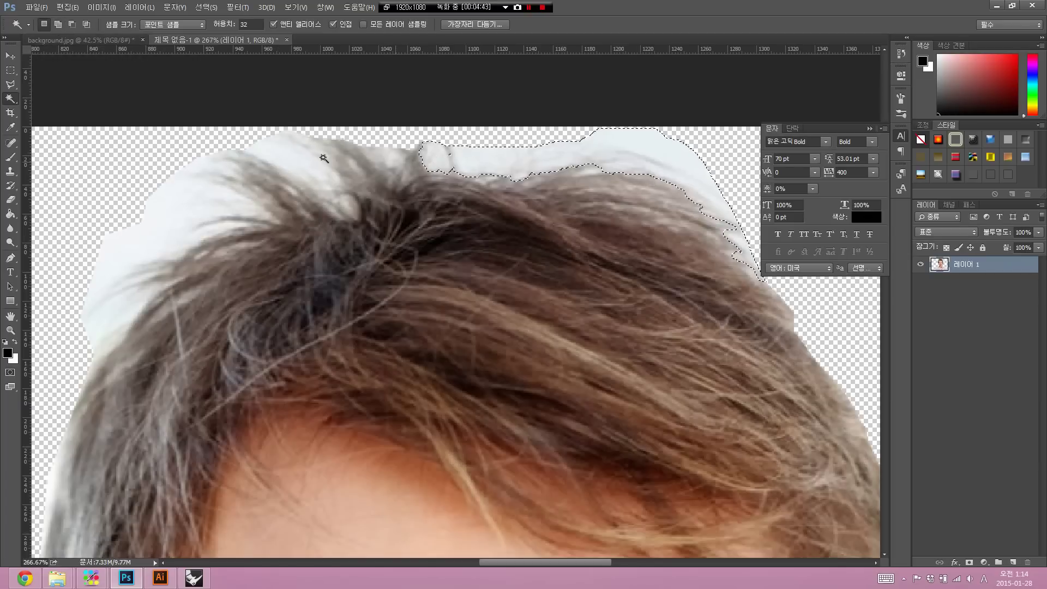
pyautogui.press('shift')
pyautogui.keyDown('shift'); pyautogui.click(271, 152); pyautogui.keyUp('shift')
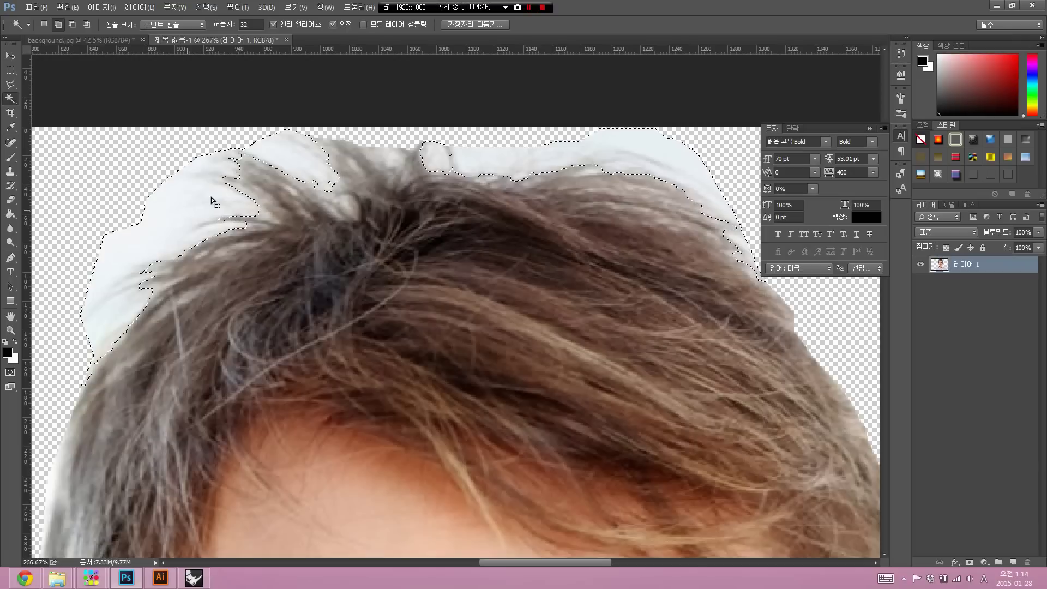
pyautogui.scroll(-5, 361, 166)
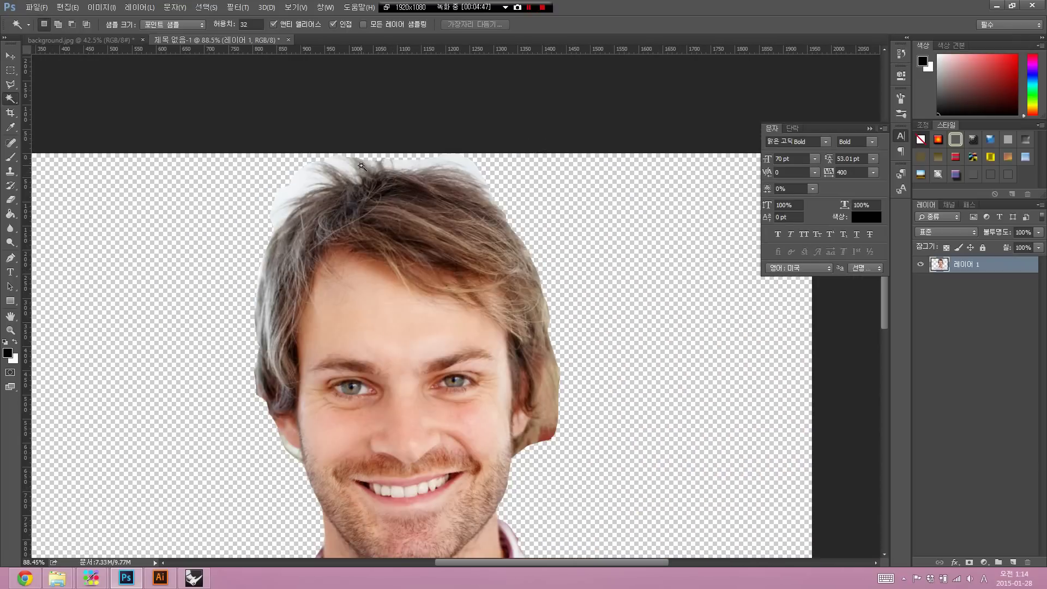
pyautogui.scroll(2, 361, 165)
pyautogui.scroll(2, 361, 165)
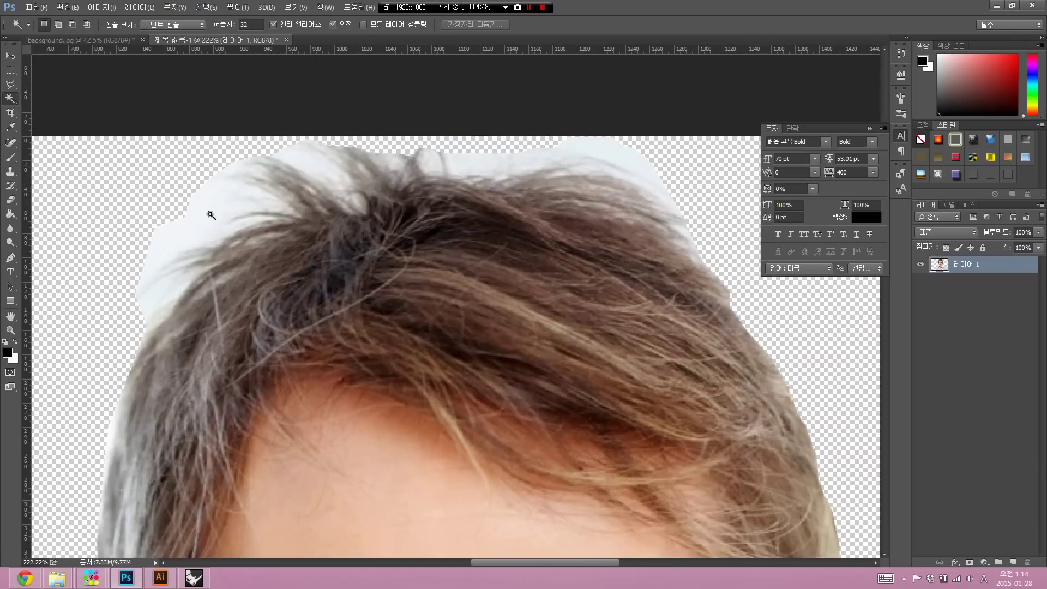
pyautogui.click(502, 168)
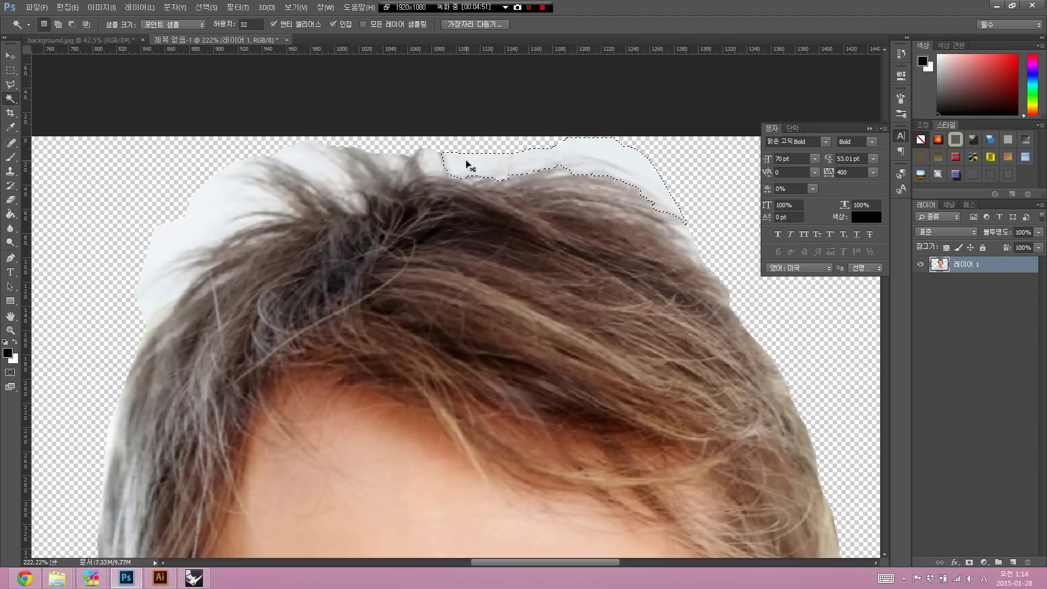
pyautogui.hotkey('ctrl', 'd')
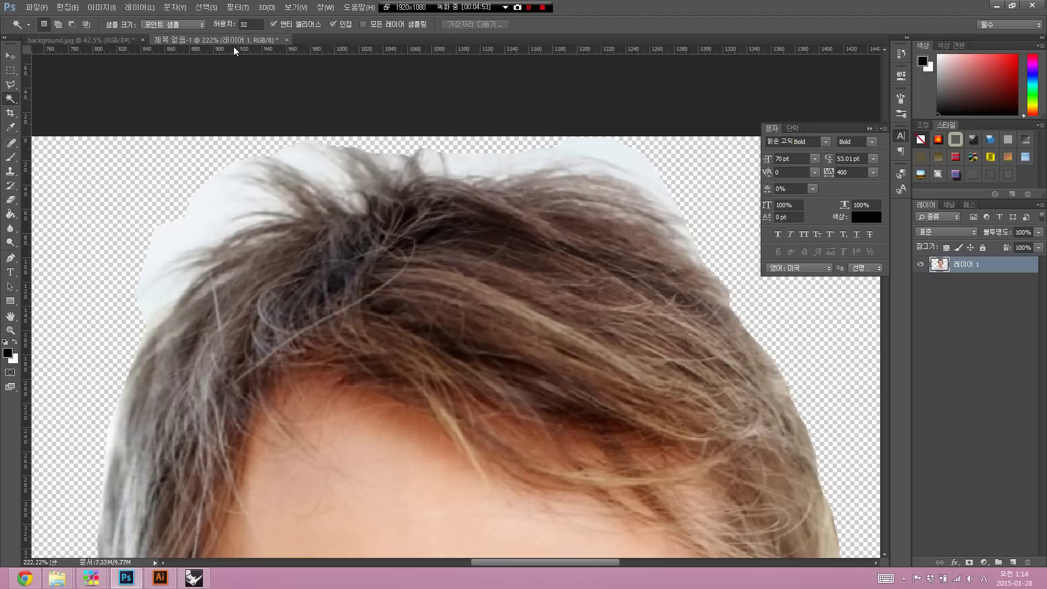
# Turn off Contiguous and Magic Wand the white fringe to select all white areas
pyautogui.click(333, 24)
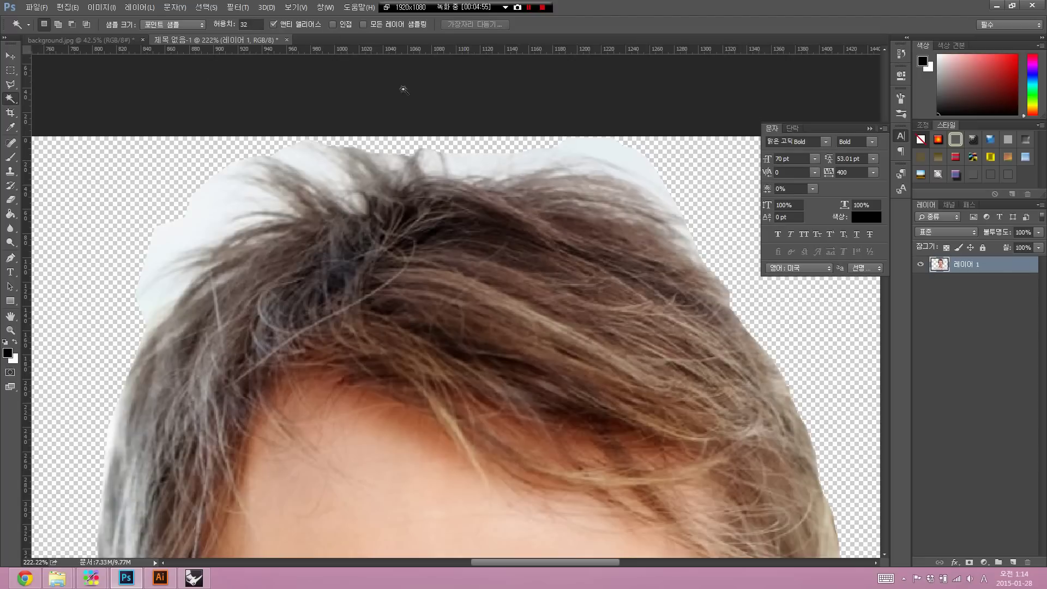
pyautogui.click(481, 161)
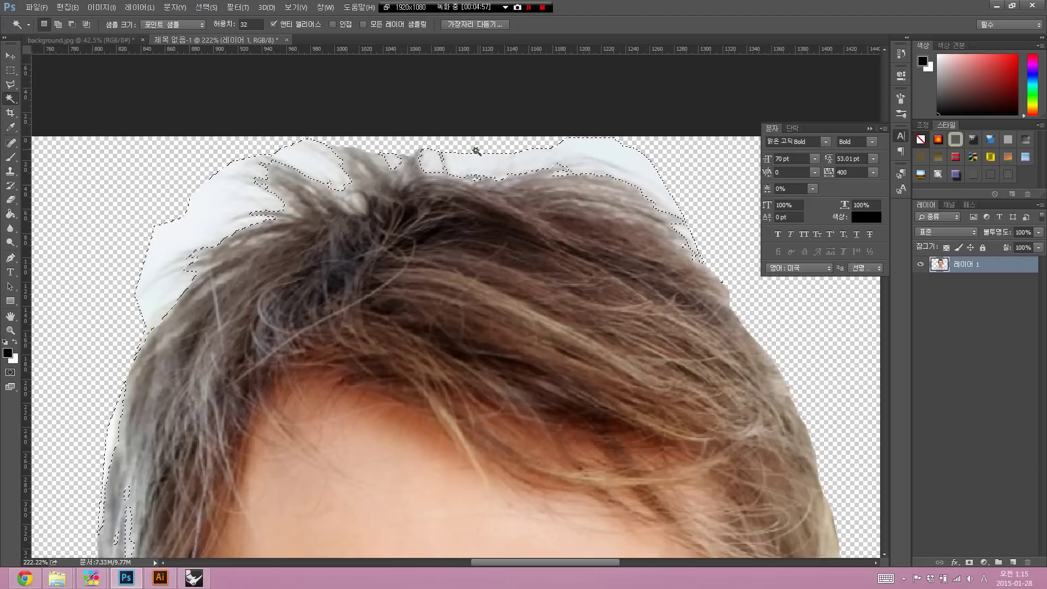
pyautogui.scroll(-5, 448, 195)
pyautogui.scroll(-2, 447, 195)
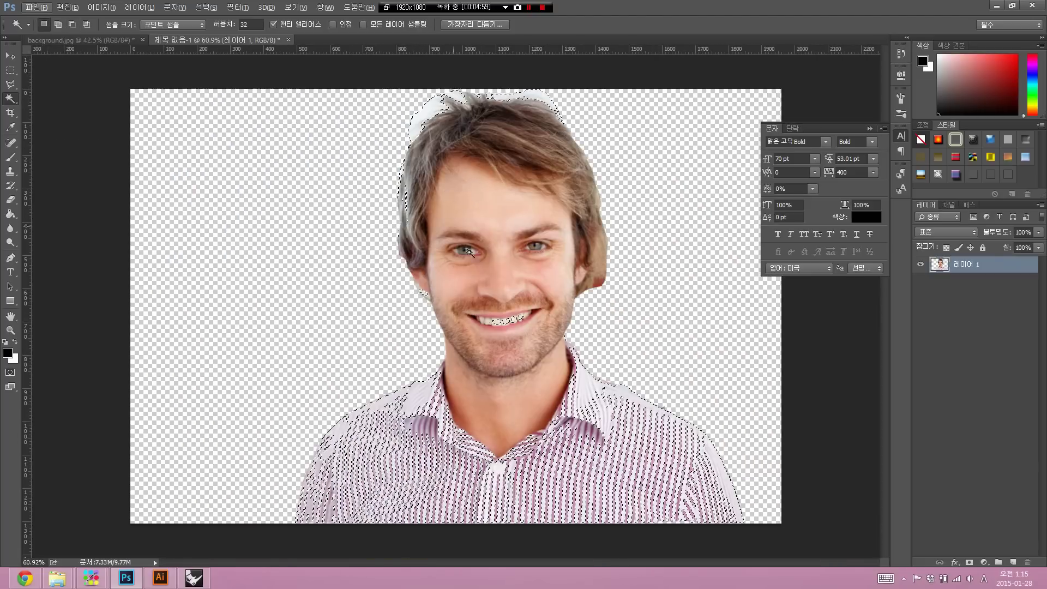
pyautogui.scroll(3, 494, 295)
pyautogui.scroll(3, 493, 295)
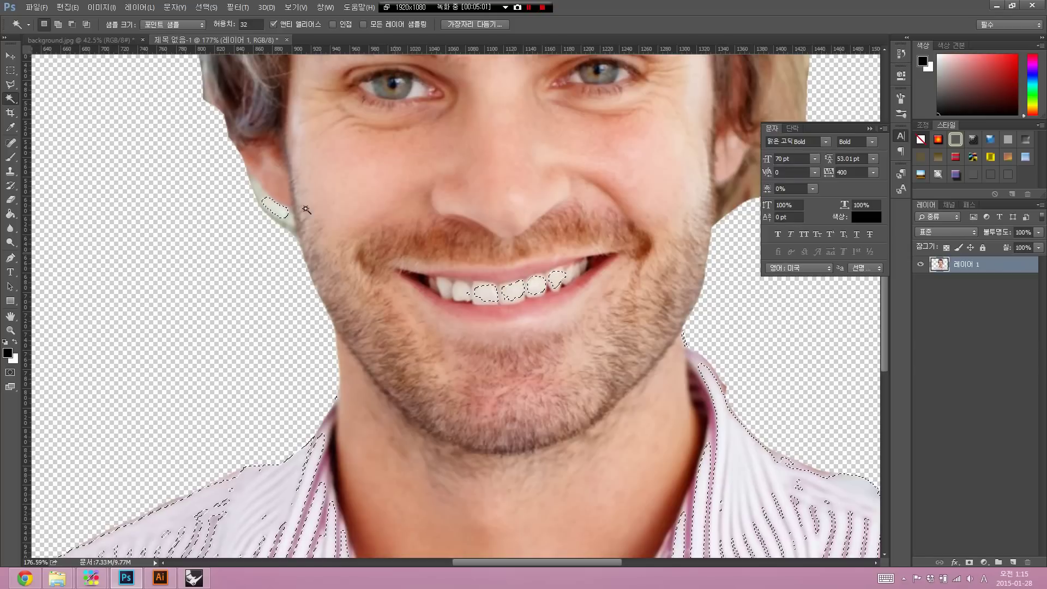
pyautogui.scroll(-2, 338, 230)
pyautogui.scroll(-1, 339, 230)
pyautogui.scroll(-2, 339, 230)
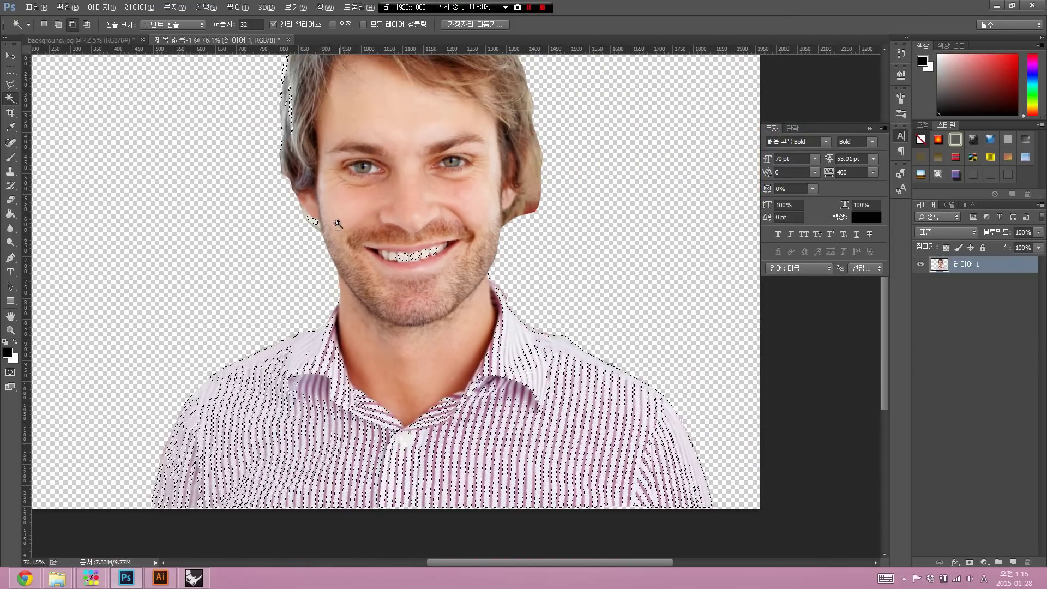
pyautogui.scroll(-2, 387, 320)
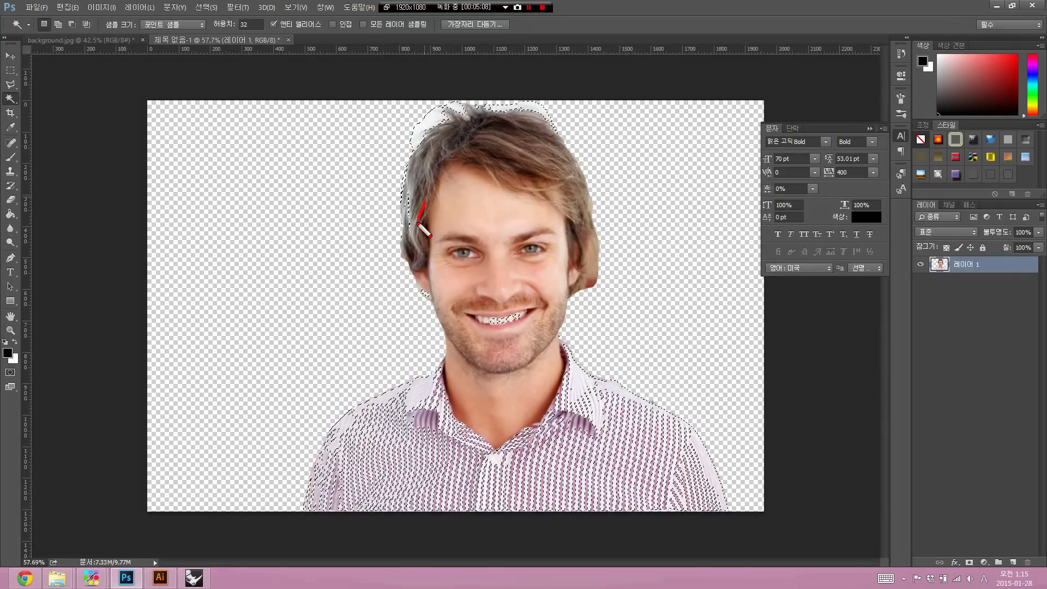
pyautogui.moveTo(416, 226); pyautogui.dragTo(413, 227)
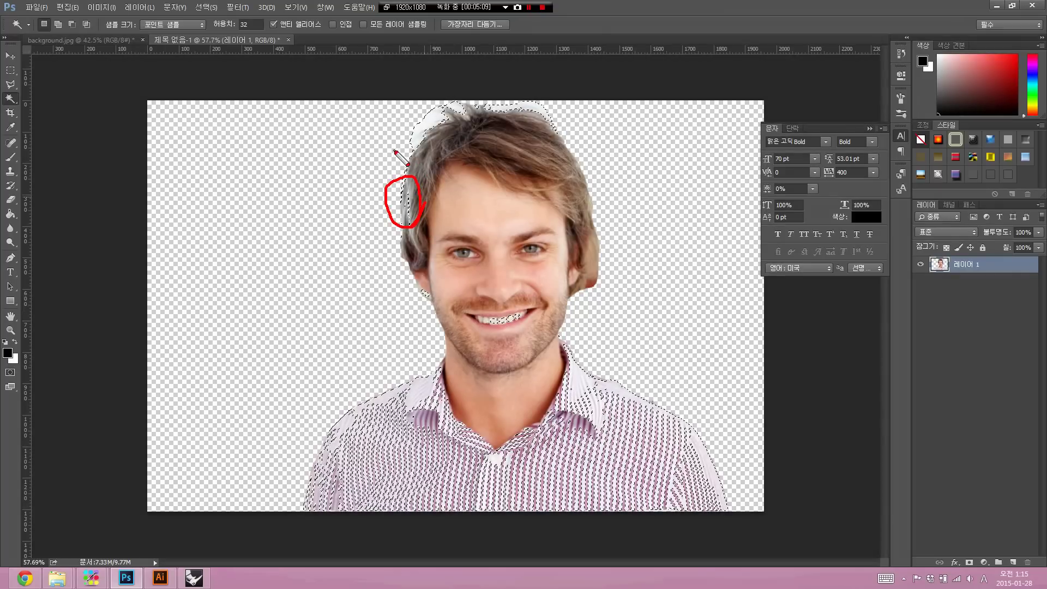
pyautogui.moveTo(394, 151); pyautogui.dragTo(629, 151)
pyautogui.moveTo(479, 146)
pyautogui.mouseDown()
pyautogui.moveTo(436, 94)
pyautogui.moveTo(568, 139)
pyautogui.mouseUp()
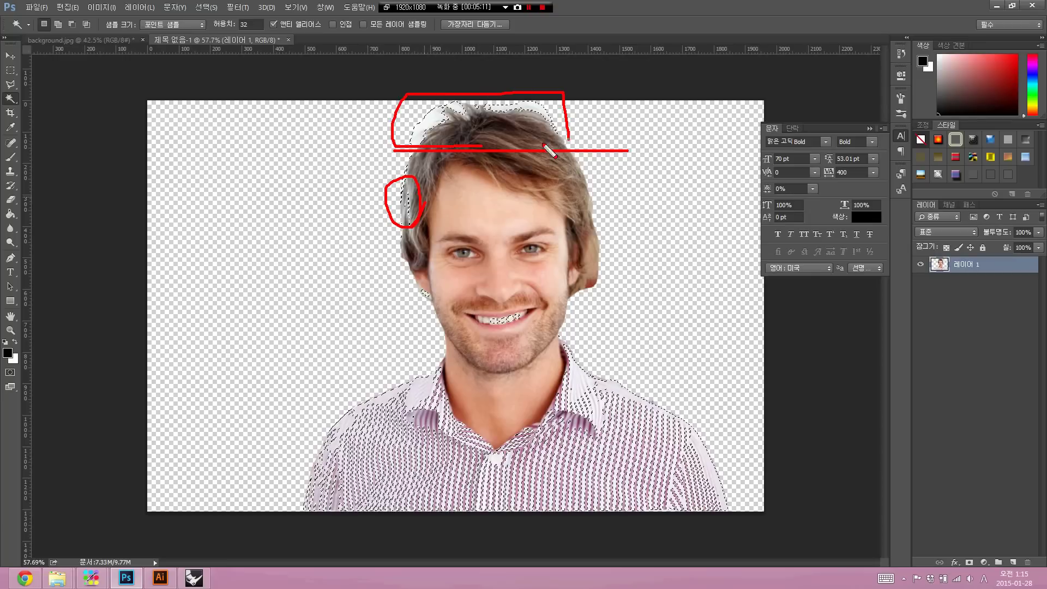
pyautogui.moveTo(388, 188); pyautogui.dragTo(365, 294)
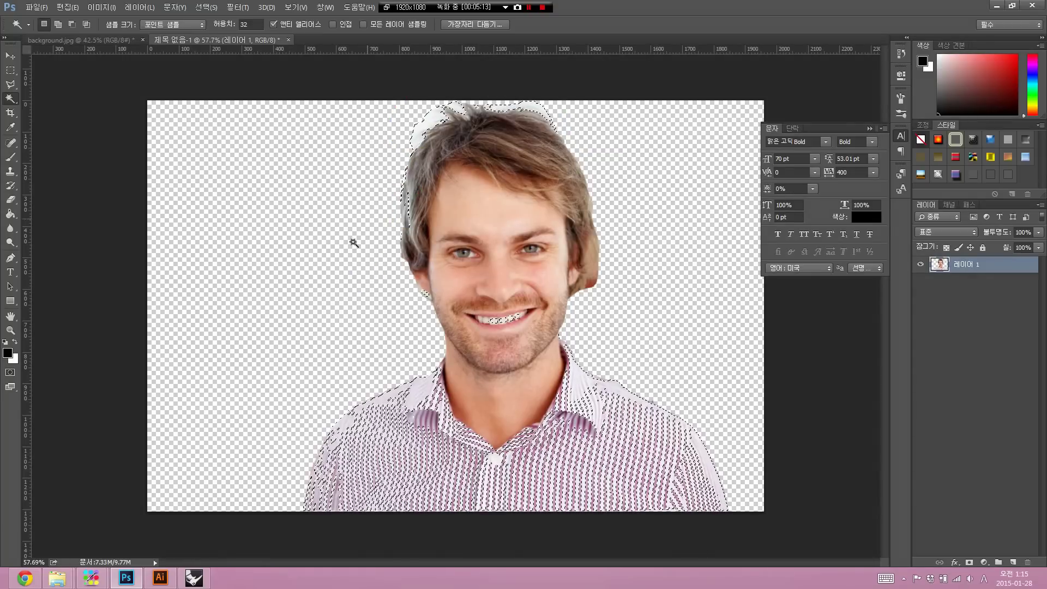
pyautogui.scroll(1, 456, 222)
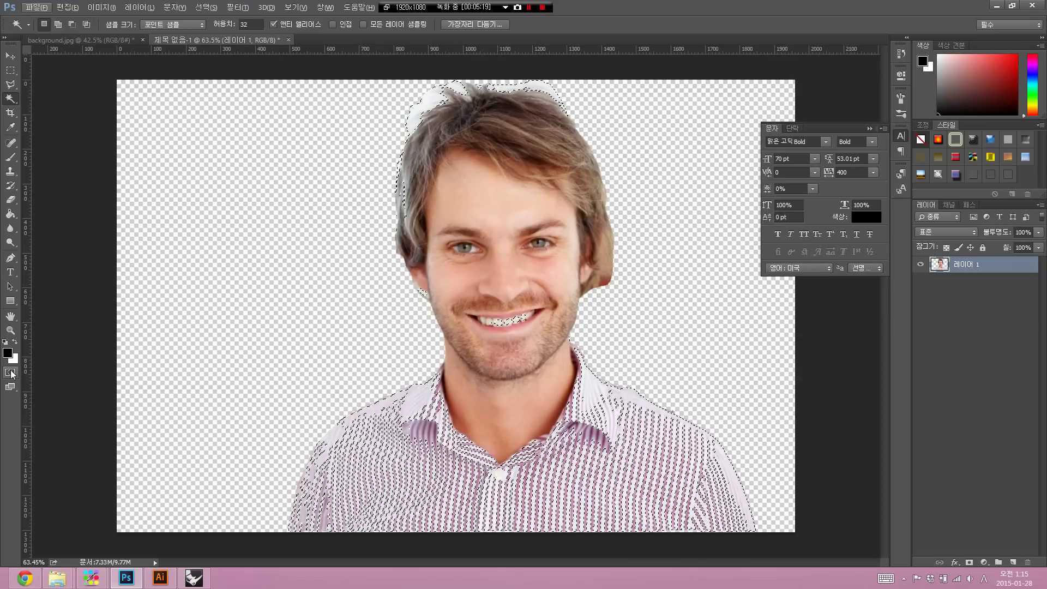
# Enter Quick Mask mode to show the selection as a paintable mask
pyautogui.moveTo(47, 361)
pyautogui.mouseDown()
pyautogui.moveTo(22, 373)
pyautogui.moveTo(34, 384)
pyautogui.mouseUp()
pyautogui.moveTo(21, 370); pyautogui.dragTo(141, 359)
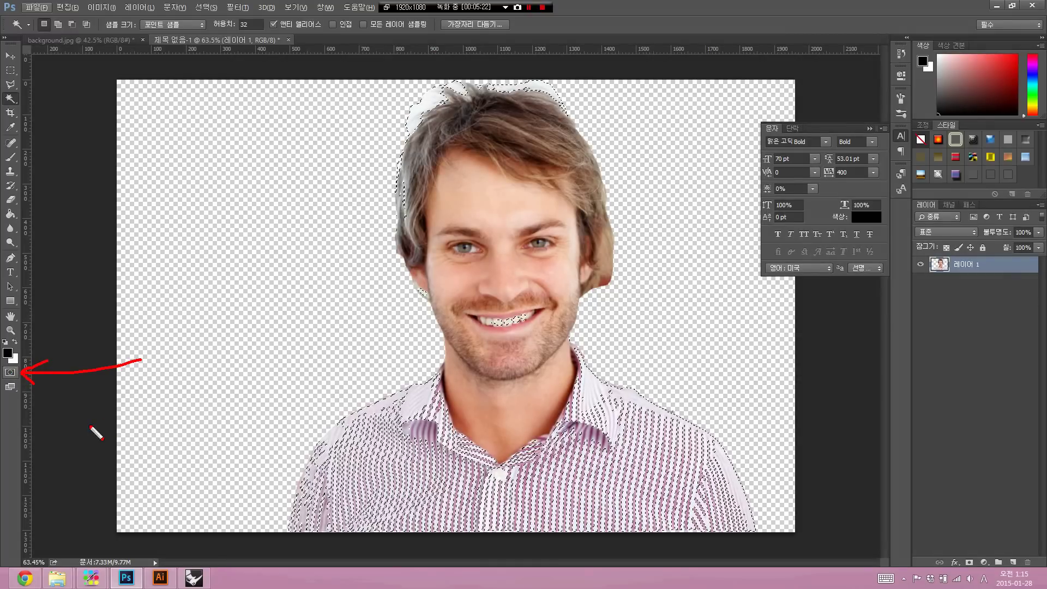
pyautogui.press('q')
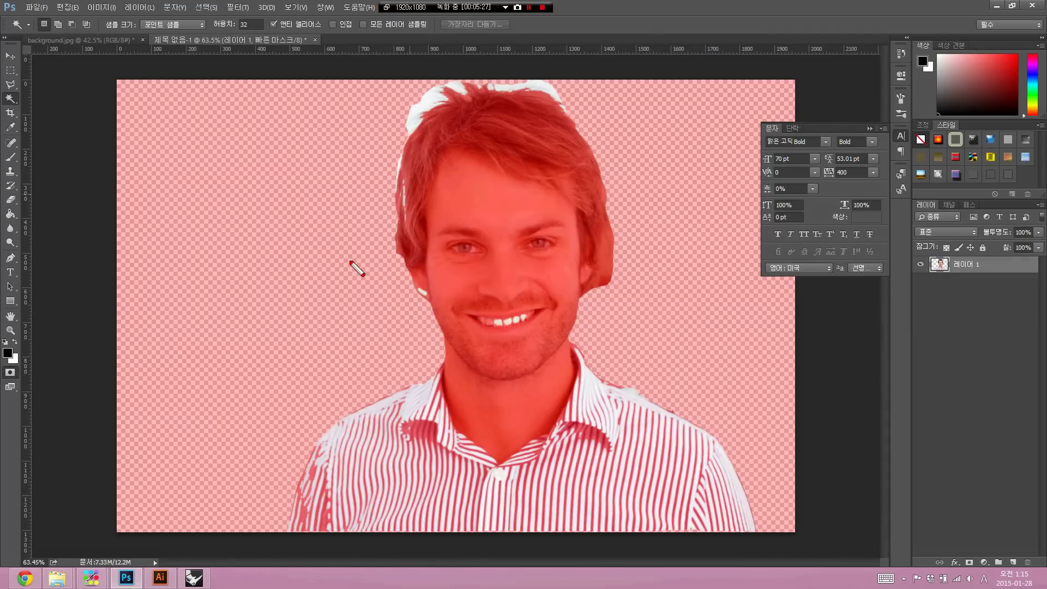
pyautogui.moveTo(349, 261); pyautogui.dragTo(425, 298)
pyautogui.moveTo(425, 299); pyautogui.dragTo(416, 336)
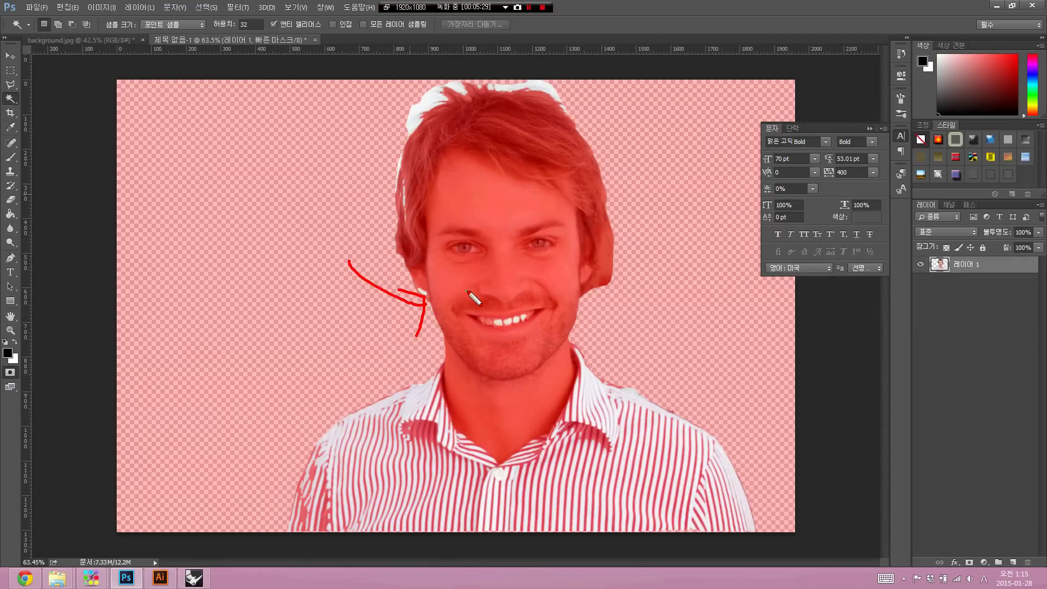
pyautogui.moveTo(468, 292)
pyautogui.mouseDown()
pyautogui.moveTo(500, 316)
pyautogui.moveTo(510, 304)
pyautogui.mouseUp()
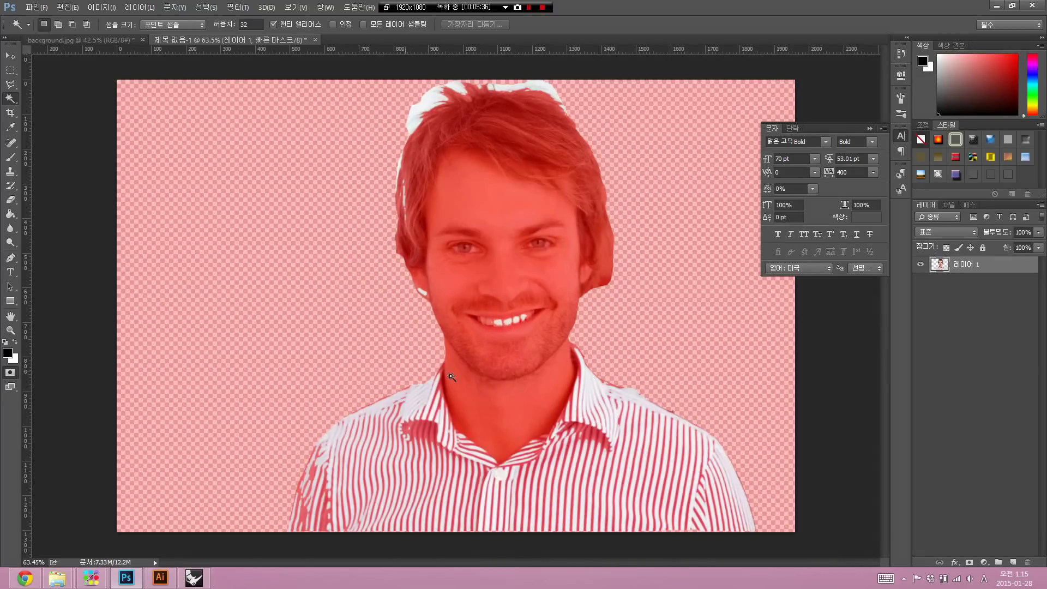
# Brush over the teeth and striped shirt to mask them out of the selection
pyautogui.press('b')
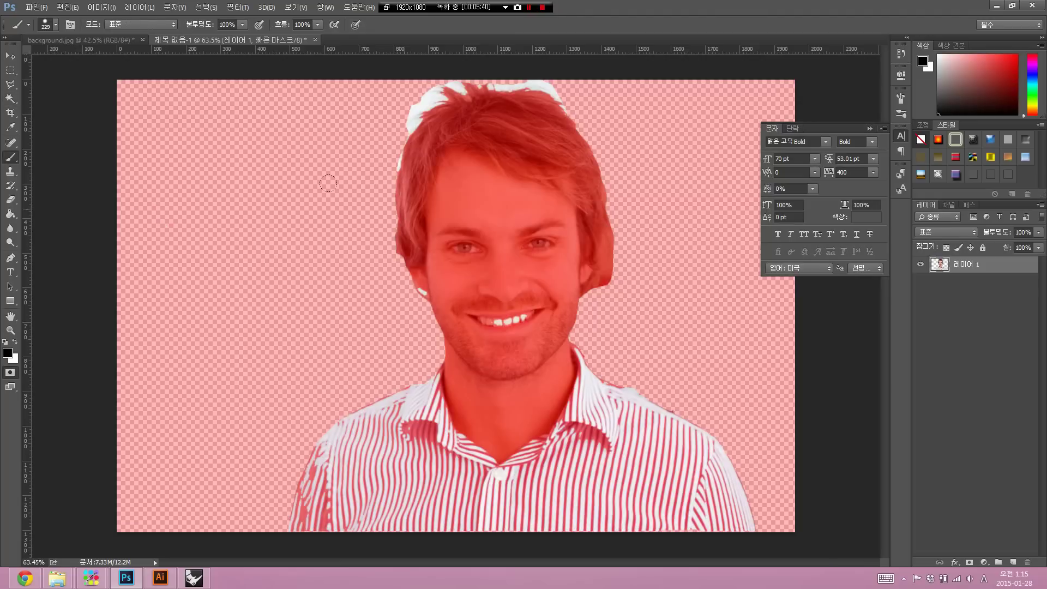
pyautogui.moveTo(360, 289); pyautogui.dragTo(867, 419)
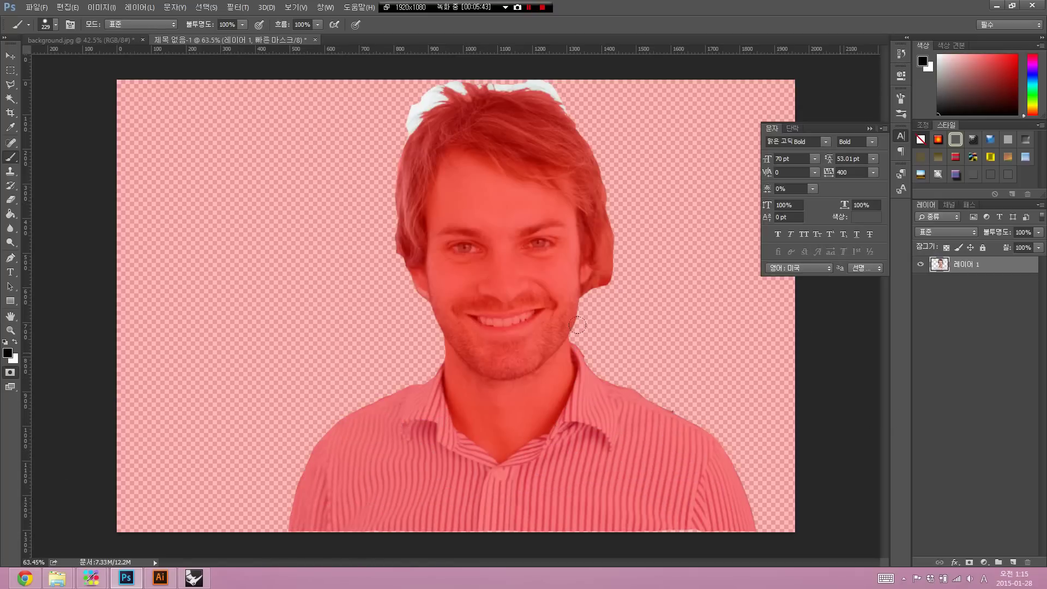
pyautogui.scroll(1, 529, 106)
pyautogui.scroll(1, 529, 106)
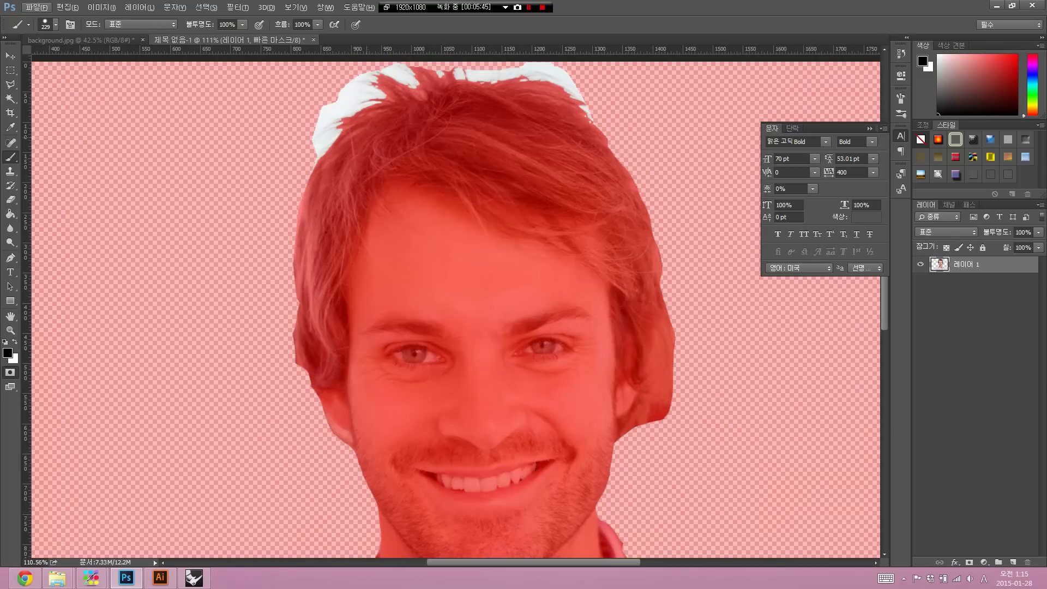
pyautogui.press('e')
pyautogui.hotkey('alt', 'e')
pyautogui.press('Escape')
pyautogui.press('b')
pyautogui.moveTo(361, 182); pyautogui.dragTo(252, 230)
pyautogui.click(326, 137)
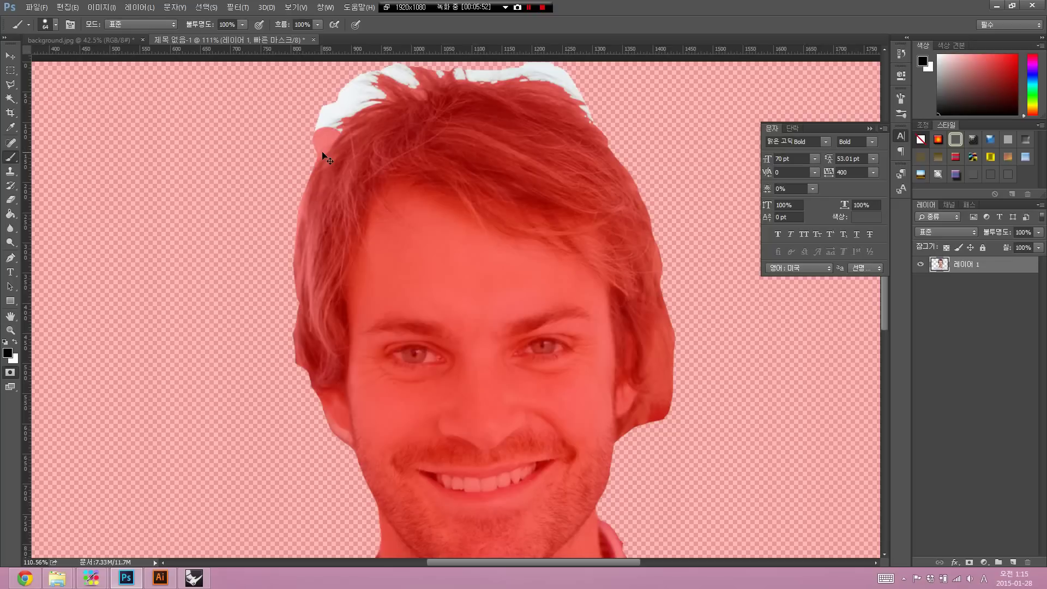
pyautogui.hotkey('ctrl', 'z')
pyautogui.hotkey('ctrl', 'z')
pyautogui.hotkey('ctrl', 'z')
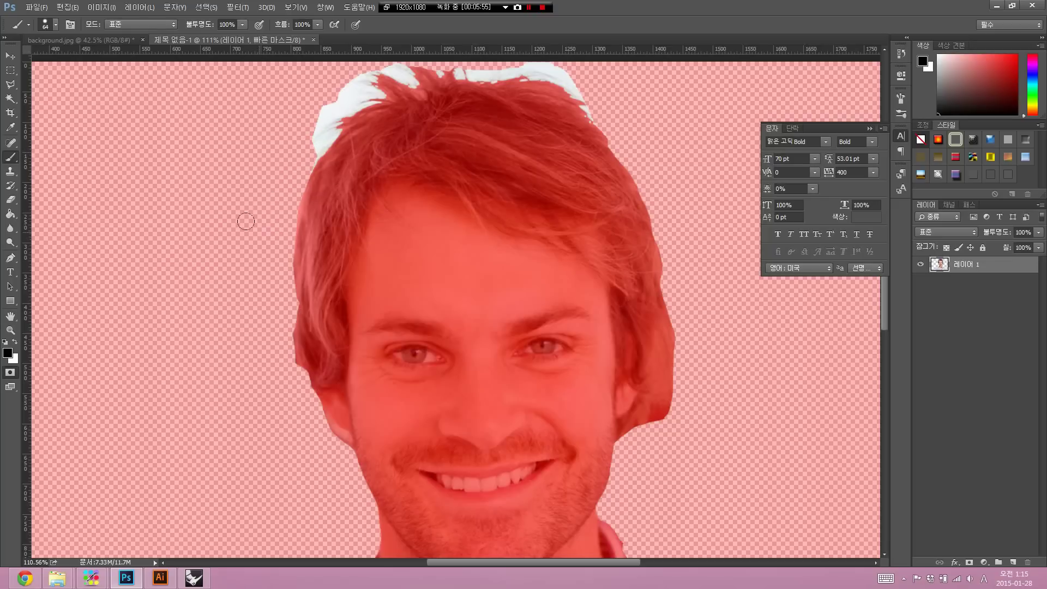
# Exit Quick Mask so the painted mask becomes the selection again
pyautogui.scroll(-1, 254, 218)
pyautogui.press('super')
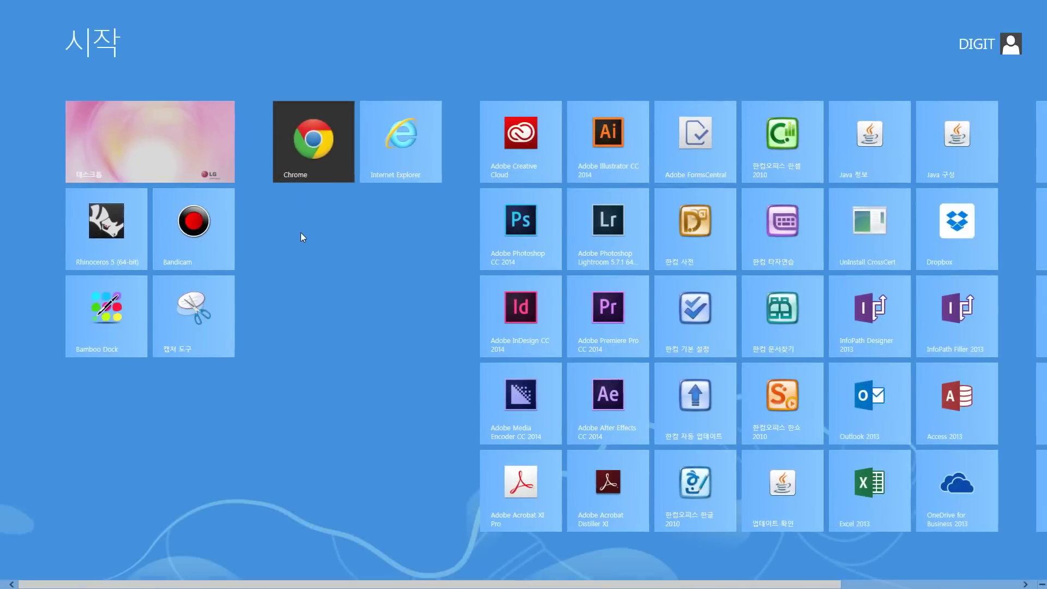
pyautogui.press('super')
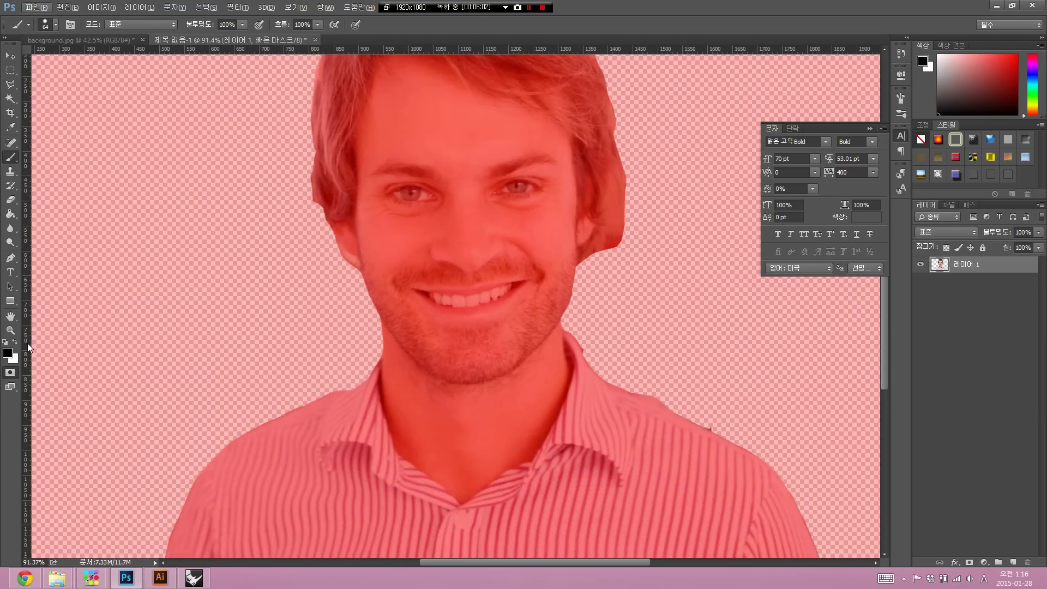
pyautogui.click(10, 373)
pyautogui.scroll(5, 296, 191)
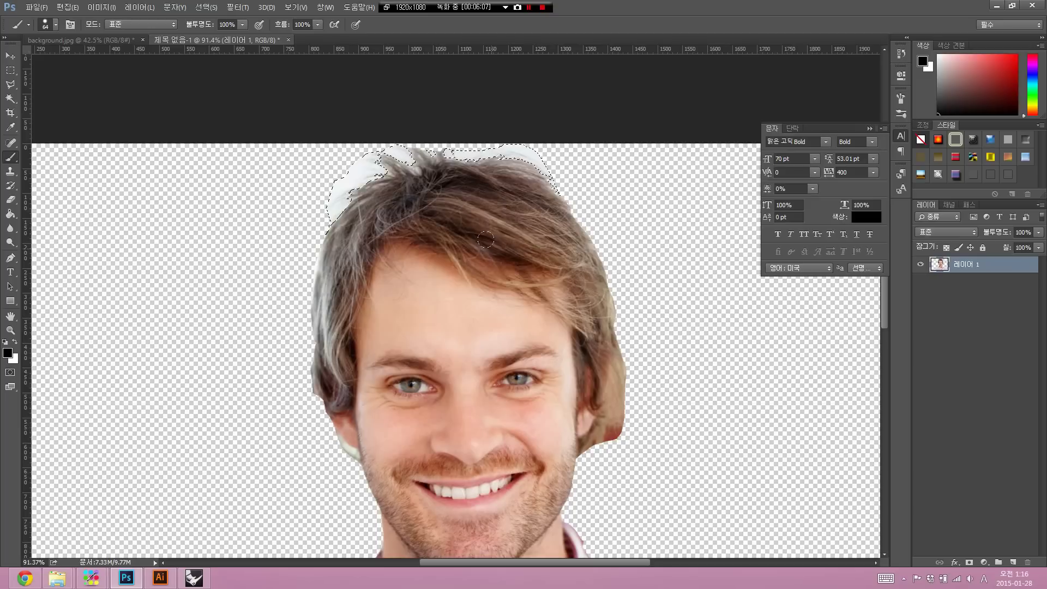
# Delete the white fringe above the hair and clear the selection
pyautogui.press('Delete')
pyautogui.press('v')
pyautogui.hotkey('ctrl', 'd')
pyautogui.hotkey('ctrl', '0')
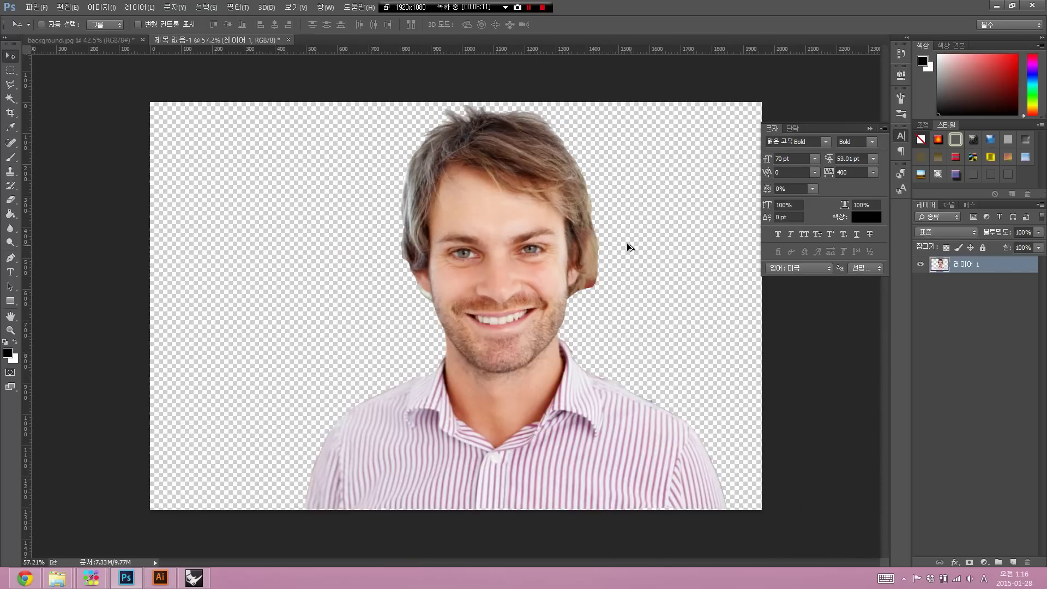
pyautogui.scroll(1, 626, 243)
pyautogui.scroll(1, 626, 267)
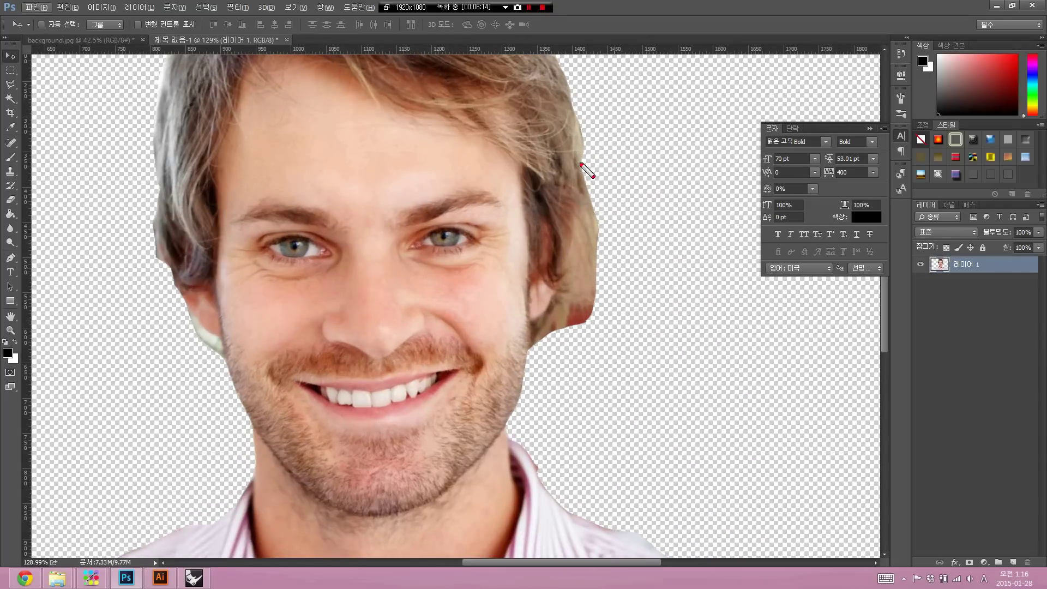
pyautogui.moveTo(581, 123); pyautogui.dragTo(583, 164)
# Polygonal-lasso the ragged patch right of the head, delete it and deselect
pyautogui.click(10, 85)
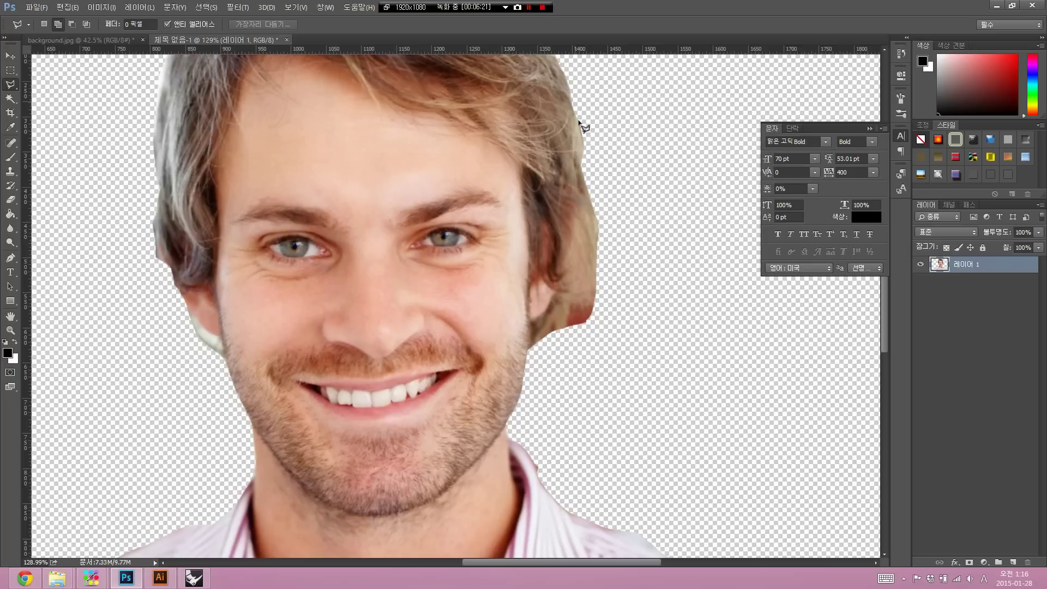
pyautogui.click(574, 97)
pyautogui.click(529, 357)
pyautogui.click(605, 369)
pyautogui.click(669, 339)
pyautogui.click(698, 237)
pyautogui.doubleClick(659, 92)
pyautogui.press('Delete')
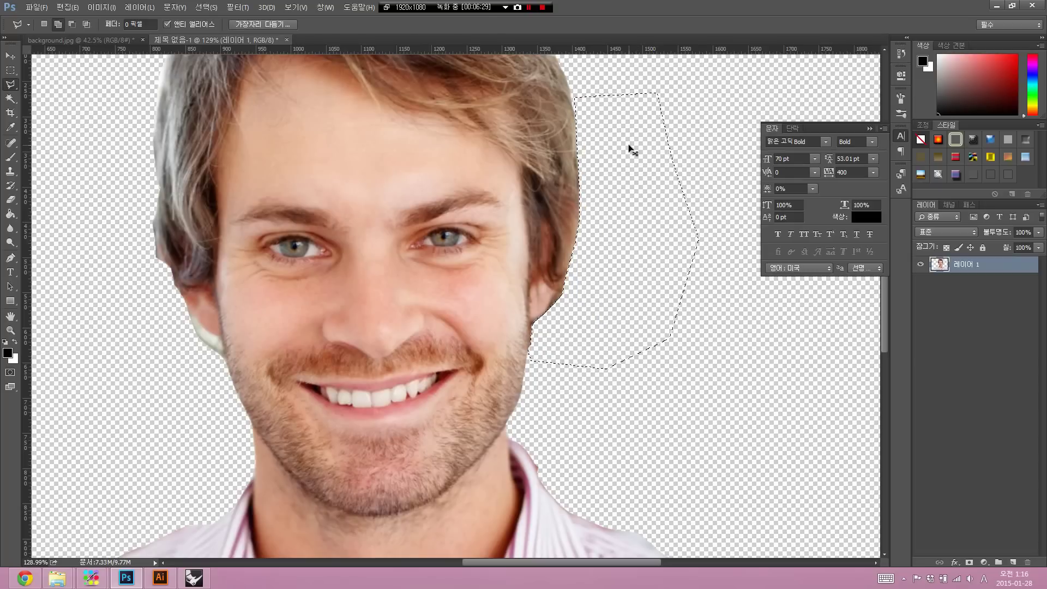
pyautogui.hotkey('ctrl', 'd')
pyautogui.press('v')
pyautogui.hotkey('ctrl', '0')
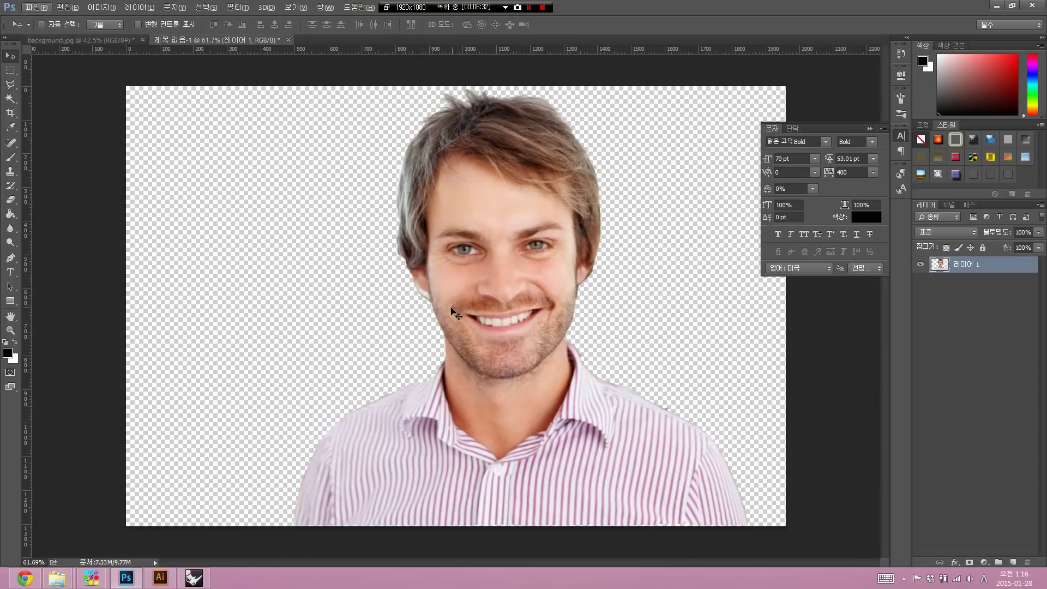
# Cut away the grey-blue fringe near the man's collar with a polygonal lasso selection
pyautogui.press('alt')
pyautogui.scroll(2, 672, 421)
pyautogui.scroll(3, 710, 407)
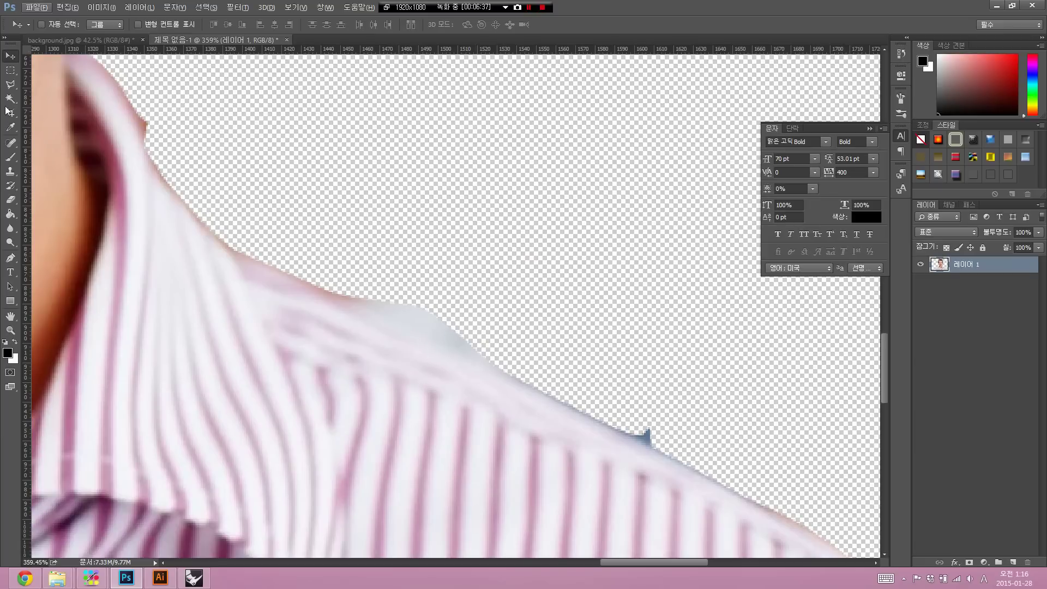
pyautogui.click(10, 85)
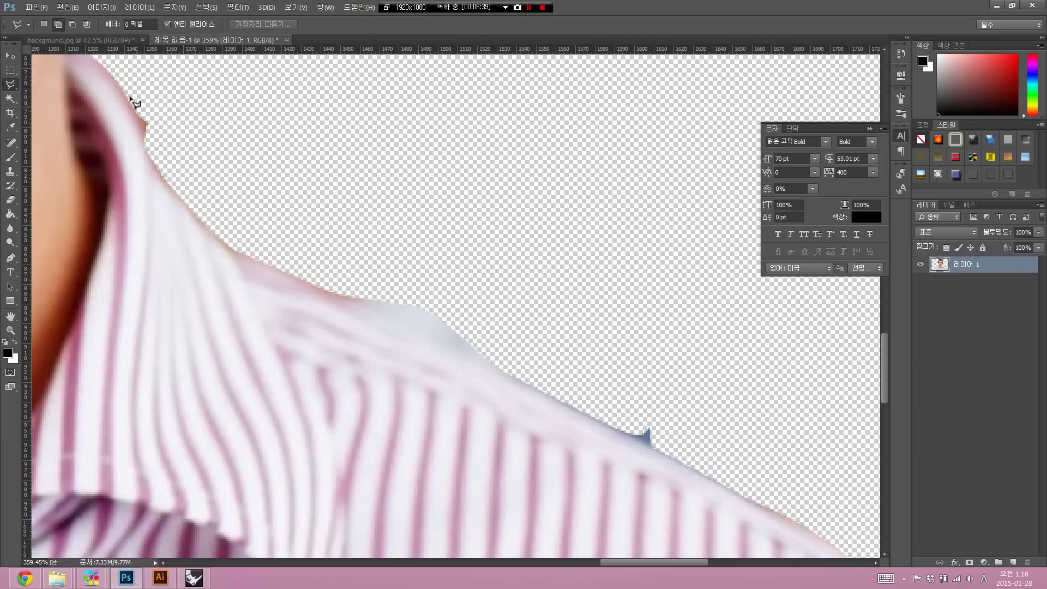
pyautogui.click(126, 88)
pyautogui.click(153, 154)
pyautogui.click(198, 159)
pyautogui.click(188, 109)
pyautogui.click(174, 93)
pyautogui.doubleClick(156, 80)
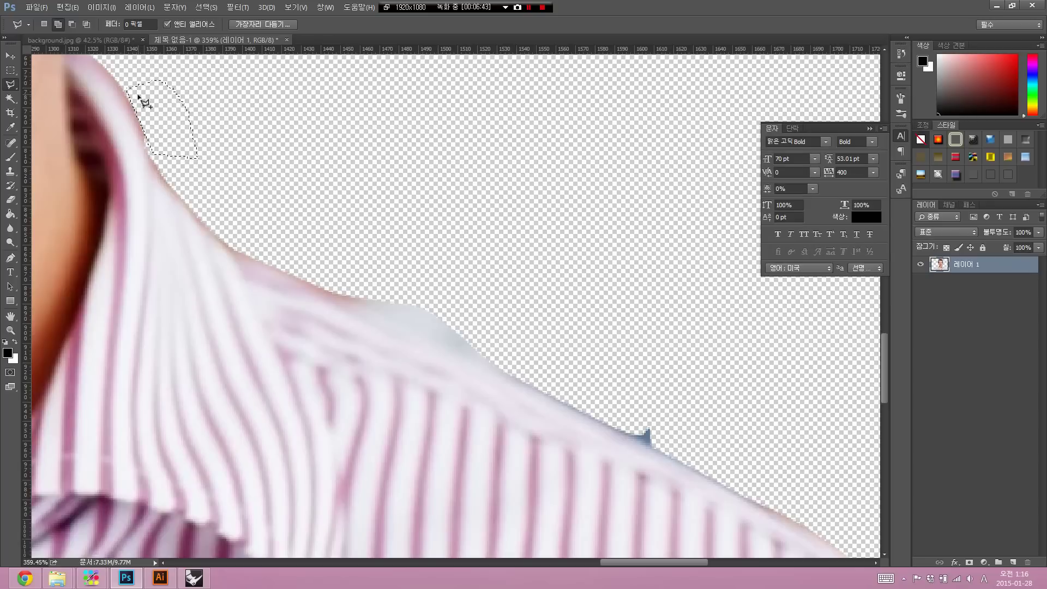
pyautogui.press('Delete')
pyautogui.hotkey('ctrl', 'd')
# Delete the grey-blue patch above the right shoulder and deselect
pyautogui.click(257, 261)
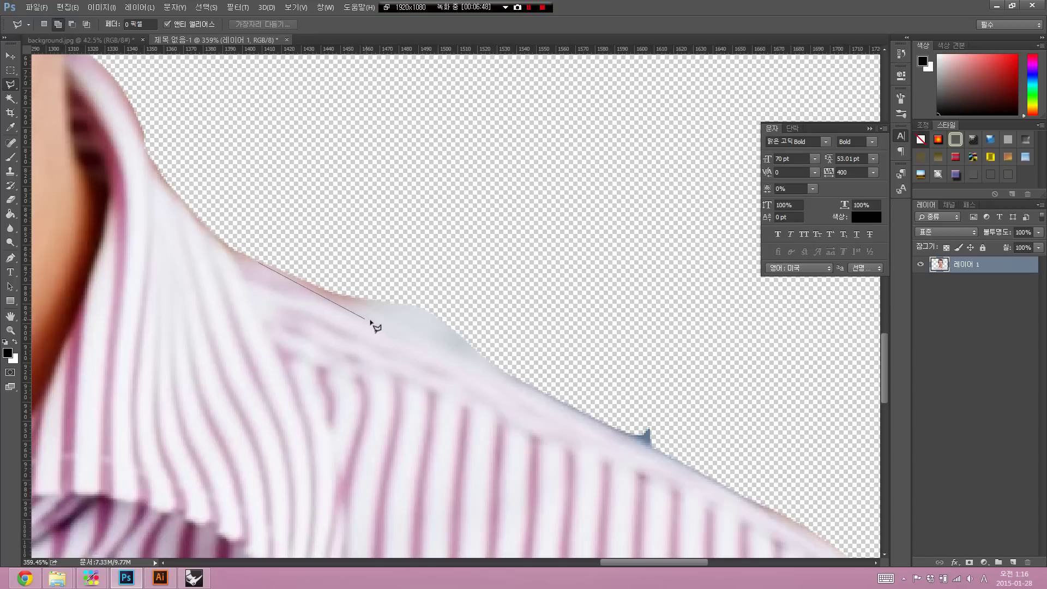
pyautogui.click(677, 459)
pyautogui.click(709, 419)
pyautogui.click(600, 220)
pyautogui.click(403, 132)
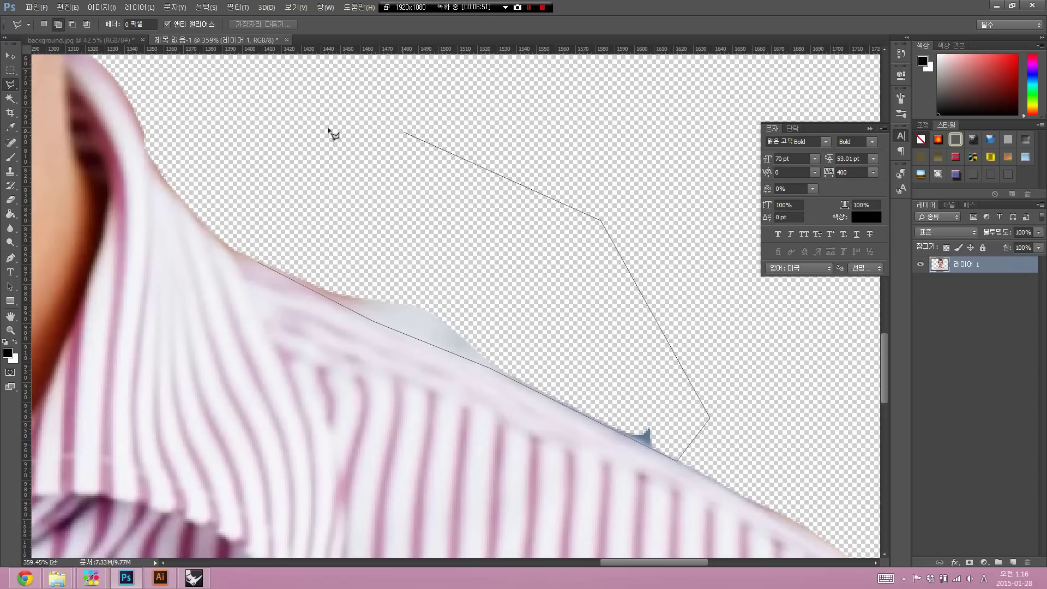
pyautogui.doubleClick(316, 162)
pyautogui.press('Delete')
pyautogui.hotkey('ctrl', 'd')
# Fit the smiling man cutout in view and open the Image (이미지) > Adjustments (조정) menu
pyautogui.press('v')
pyautogui.scroll(-8, 333, 197)
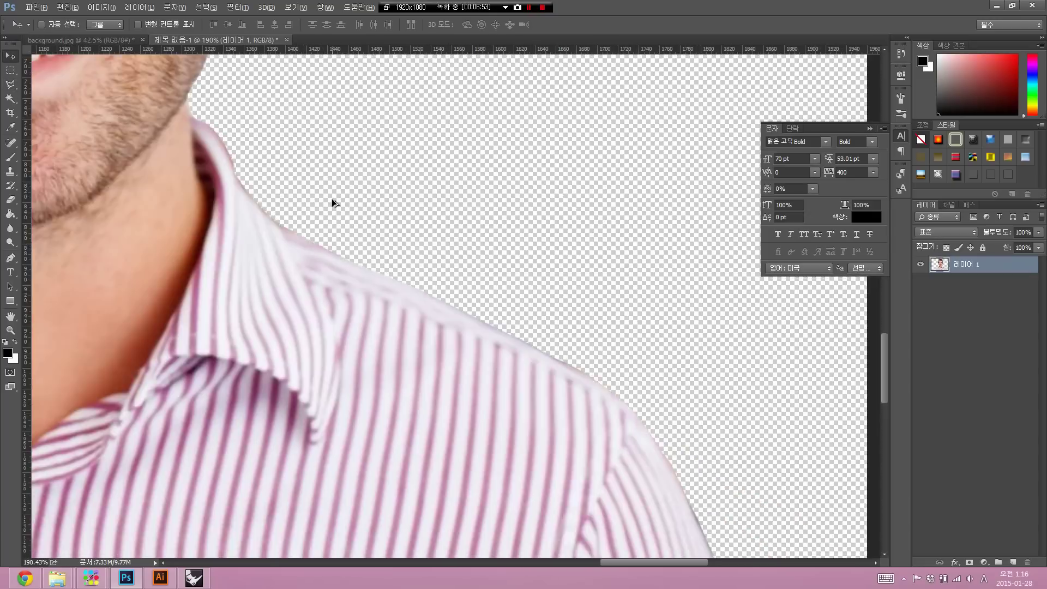
pyautogui.scroll(2, 315, 233)
pyautogui.hscroll(-3, 303, 254)
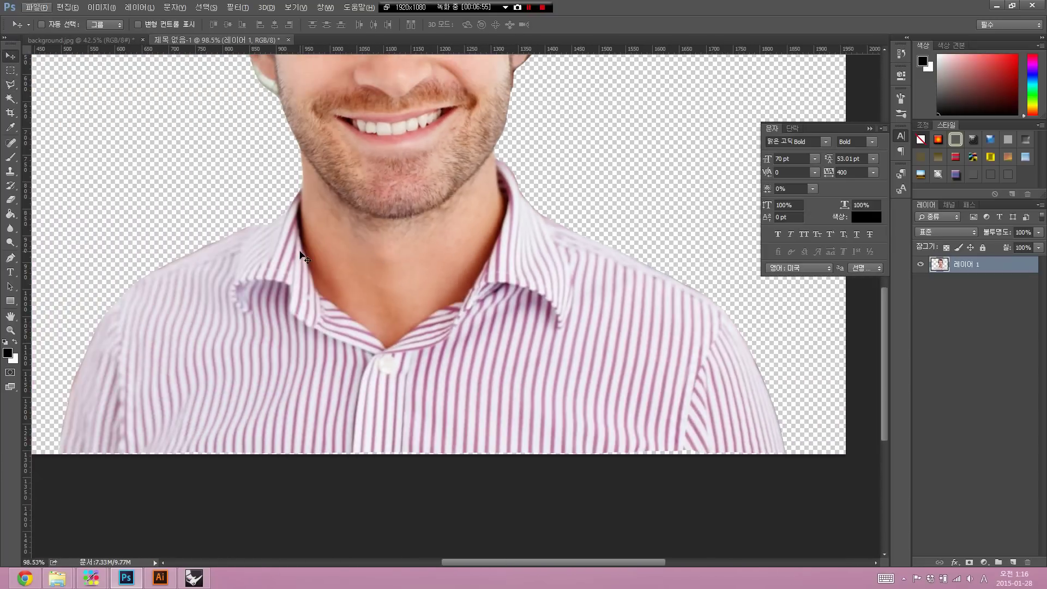
pyautogui.scroll(-1, 305, 256)
pyautogui.scroll(3, 310, 265)
pyautogui.scroll(-1, 310, 266)
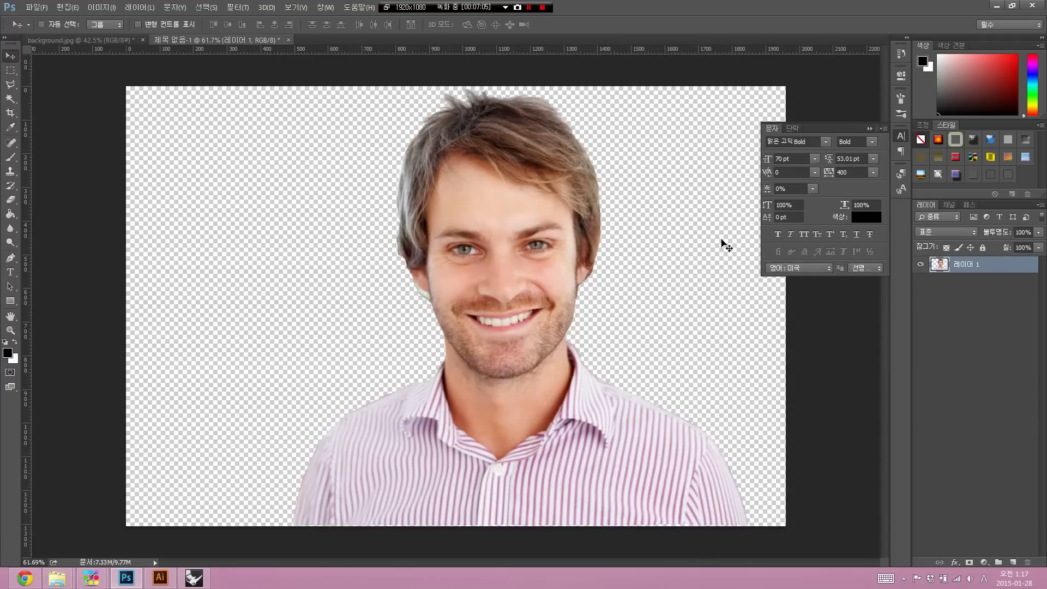
pyautogui.click(115, 8)
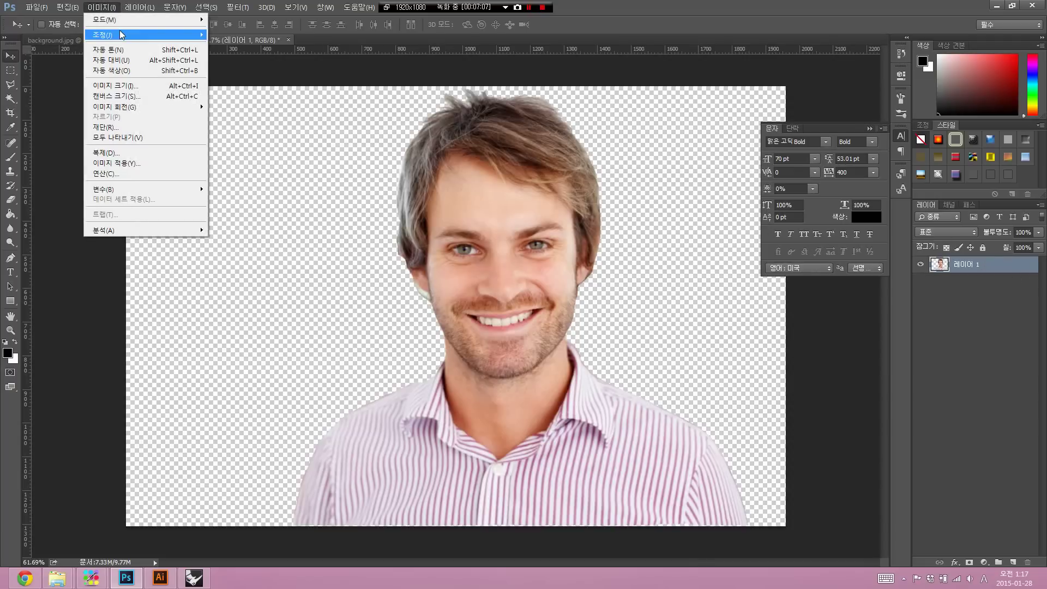
pyautogui.moveTo(131, 34)
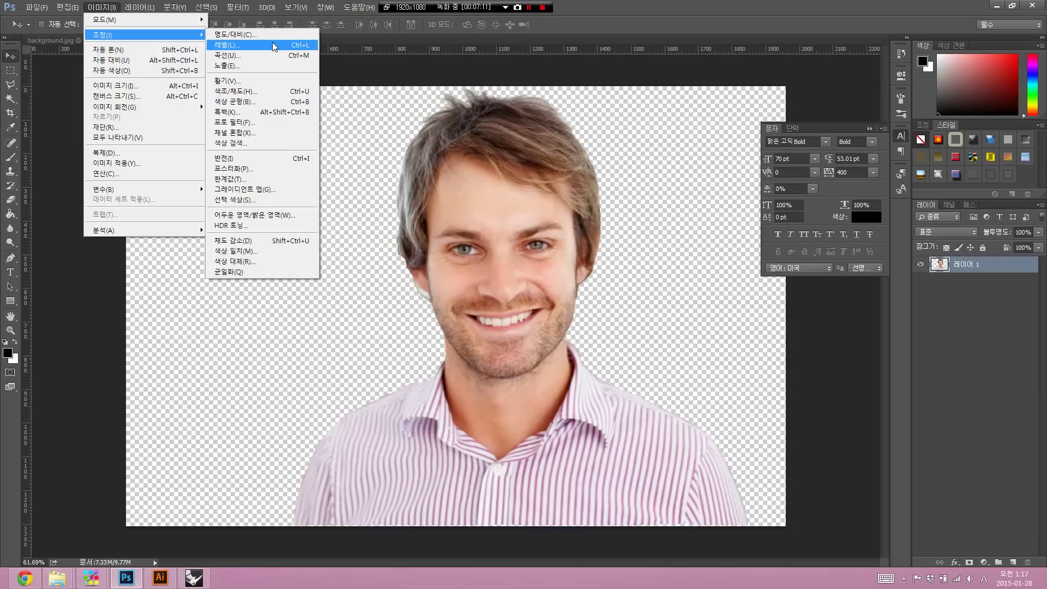
pyautogui.click(273, 44)
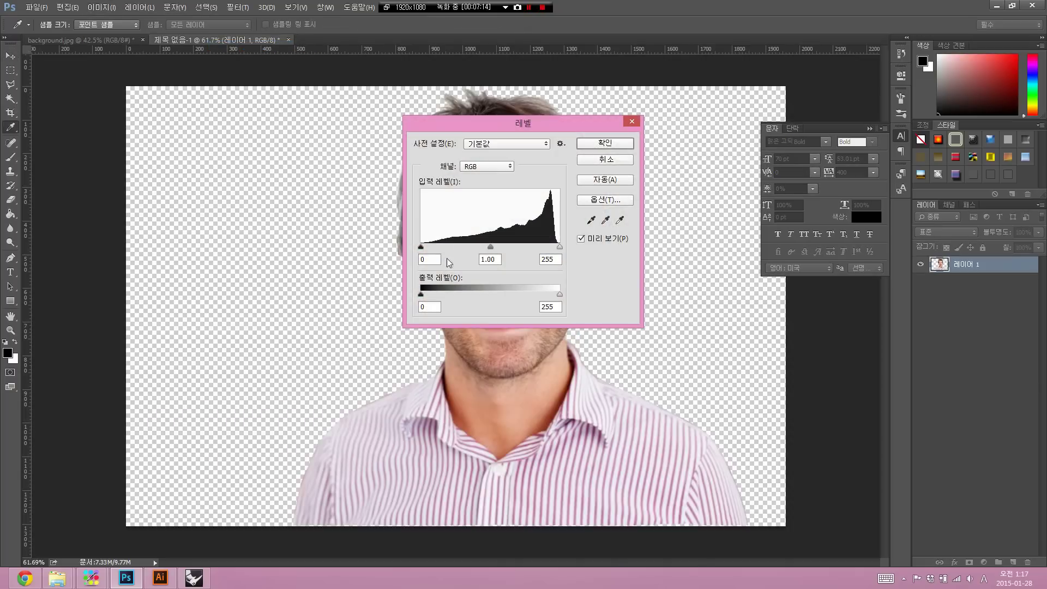
pyautogui.moveTo(523, 123); pyautogui.dragTo(712, 112)
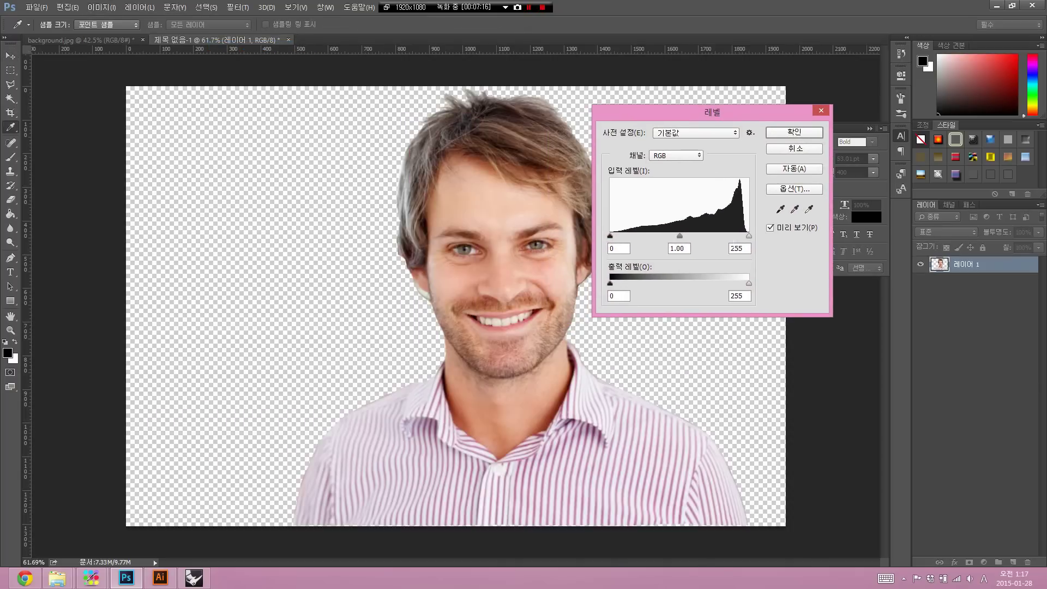
pyautogui.moveTo(750, 238)
pyautogui.mouseDown()
pyautogui.moveTo(623, 234)
pyautogui.moveTo(781, 228)
pyautogui.mouseUp()
pyautogui.hotkey('ctrl', 'z')
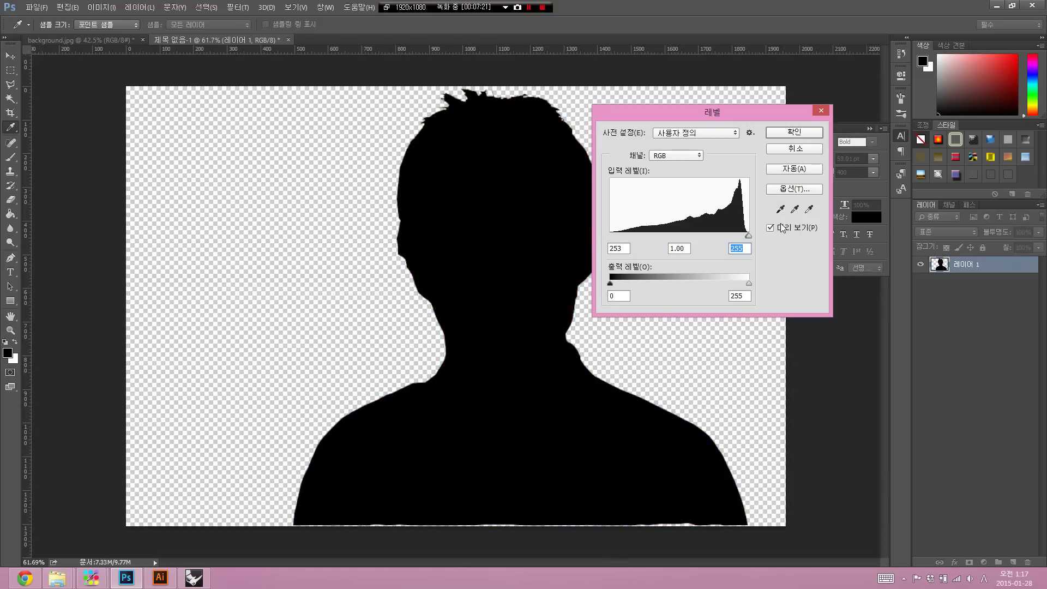
pyautogui.press('Return')
pyautogui.press('v')
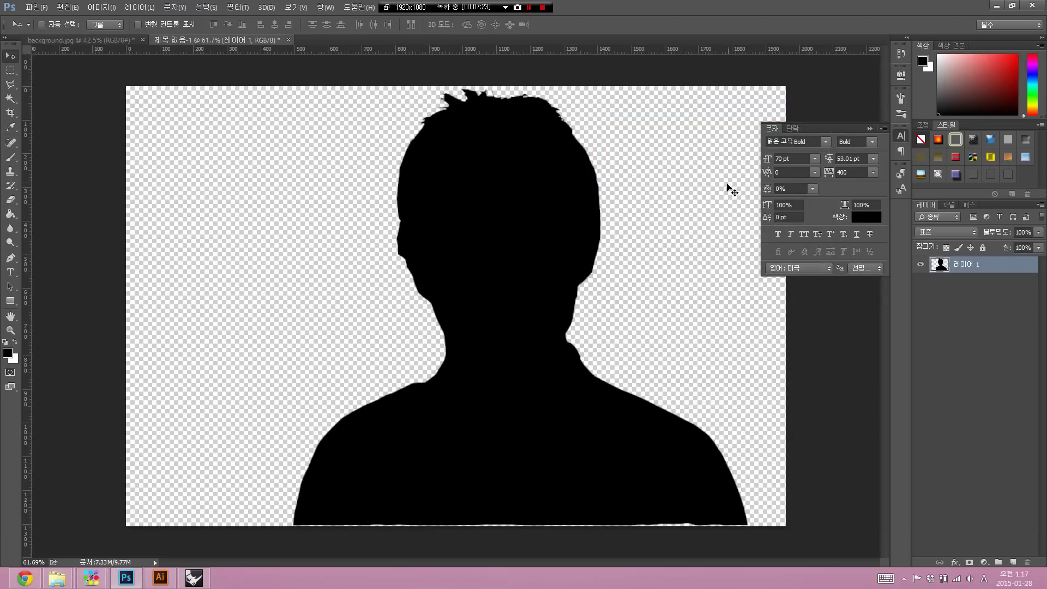
pyautogui.press('3')
pyautogui.press('0')
pyautogui.press('3')
pyautogui.press('0')
pyautogui.hotkey('ctrl', 'z')
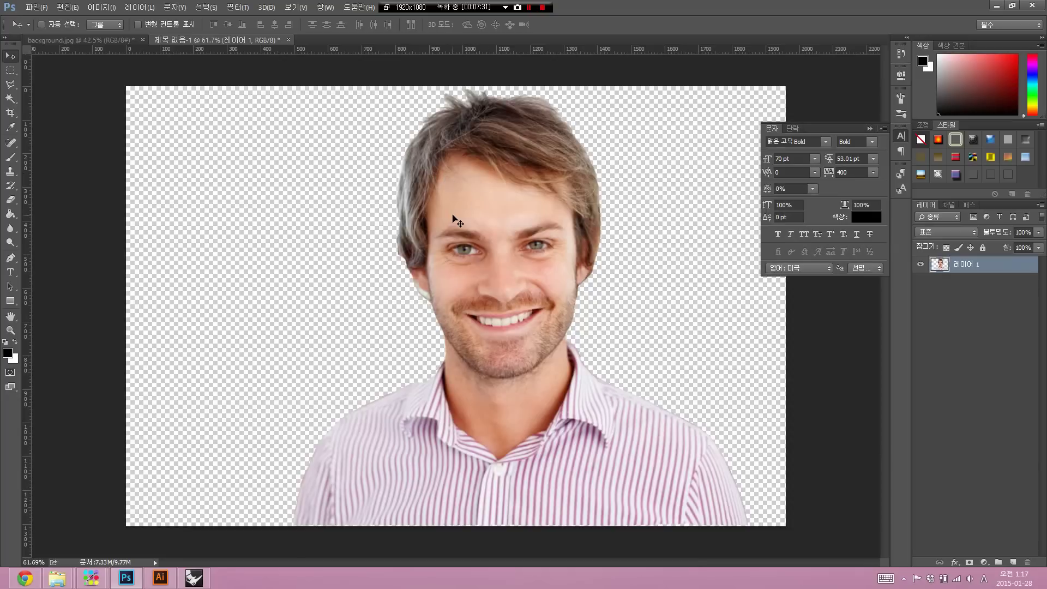
# Drag the man cutout into the skyscraper poster document, background.jpg
pyautogui.click(139, 41)
pyautogui.moveTo(549, 222)
pyautogui.mouseDown()
pyautogui.moveTo(41, 44)
pyautogui.moveTo(613, 294)
pyautogui.moveTo(635, 326)
pyautogui.mouseUp()
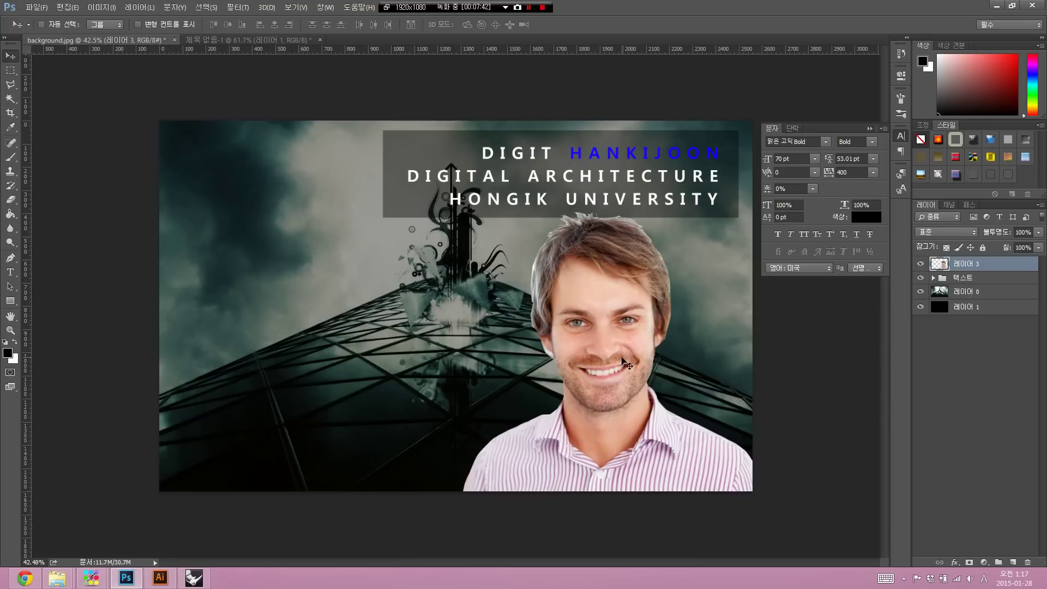
pyautogui.moveTo(634, 326); pyautogui.dragTo(678, 330)
pyautogui.moveTo(641, 295); pyautogui.dragTo(643, 303)
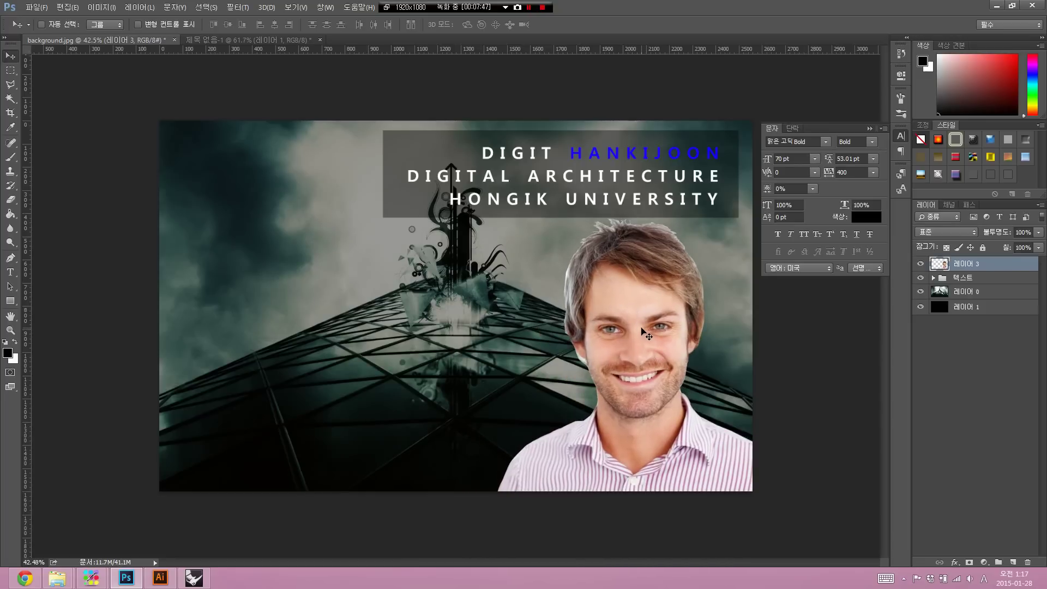
# Scale the man down to about 68% and move him to the bottom-left corner
pyautogui.hotkey('ctrl', 't')
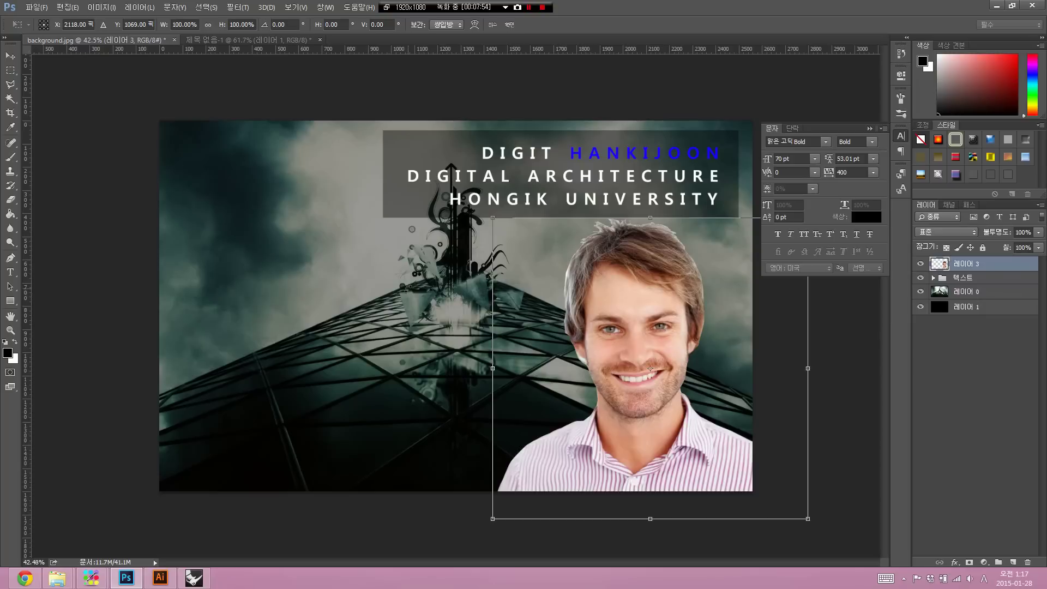
pyautogui.press('Tab')
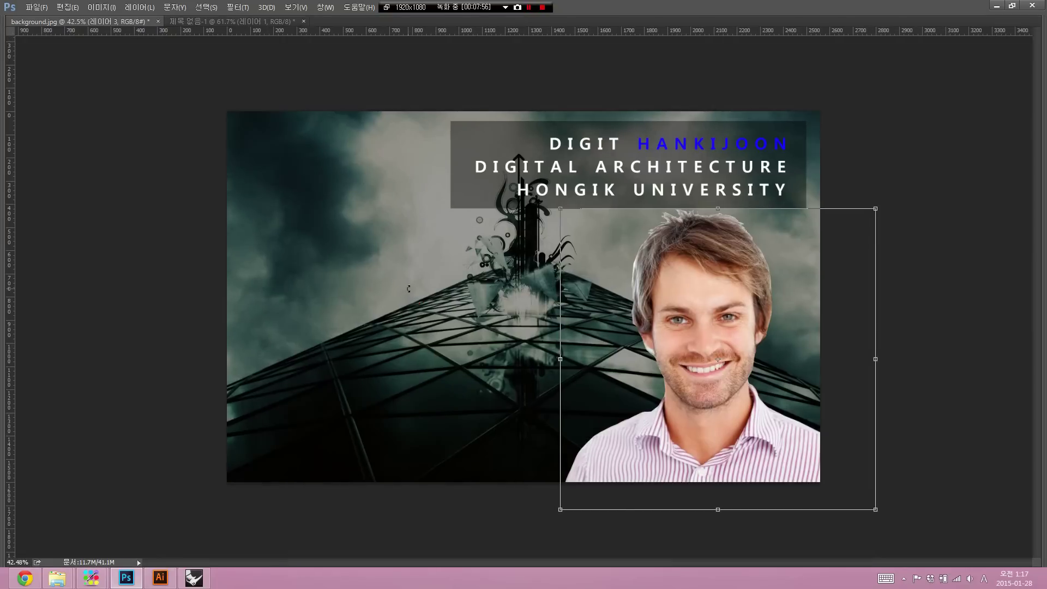
pyautogui.press('Tab')
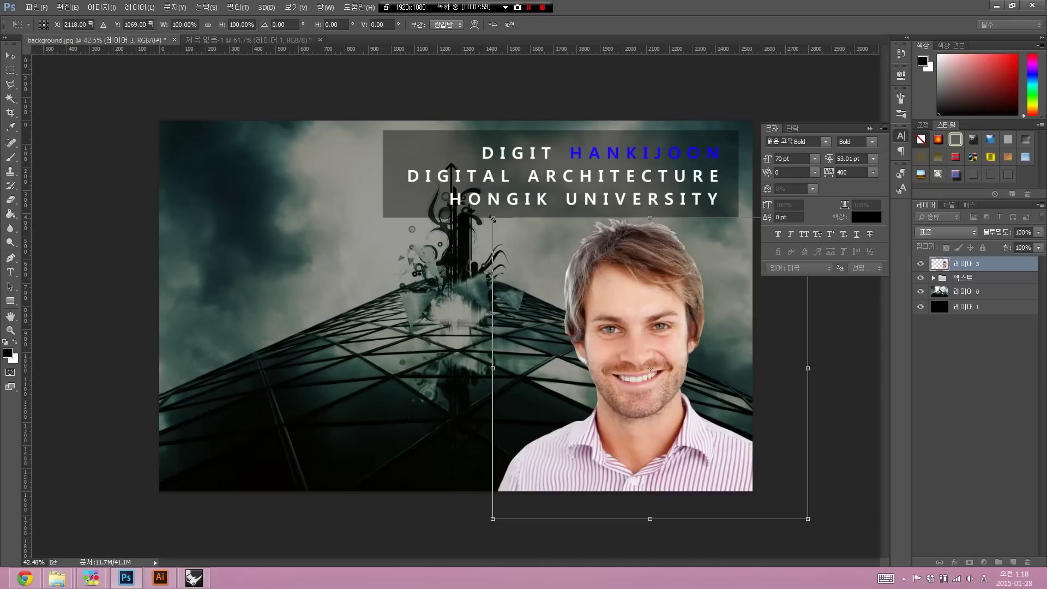
pyautogui.moveTo(492, 219); pyautogui.dragTo(593, 314)
pyautogui.moveTo(654, 382); pyautogui.dragTo(592, 354)
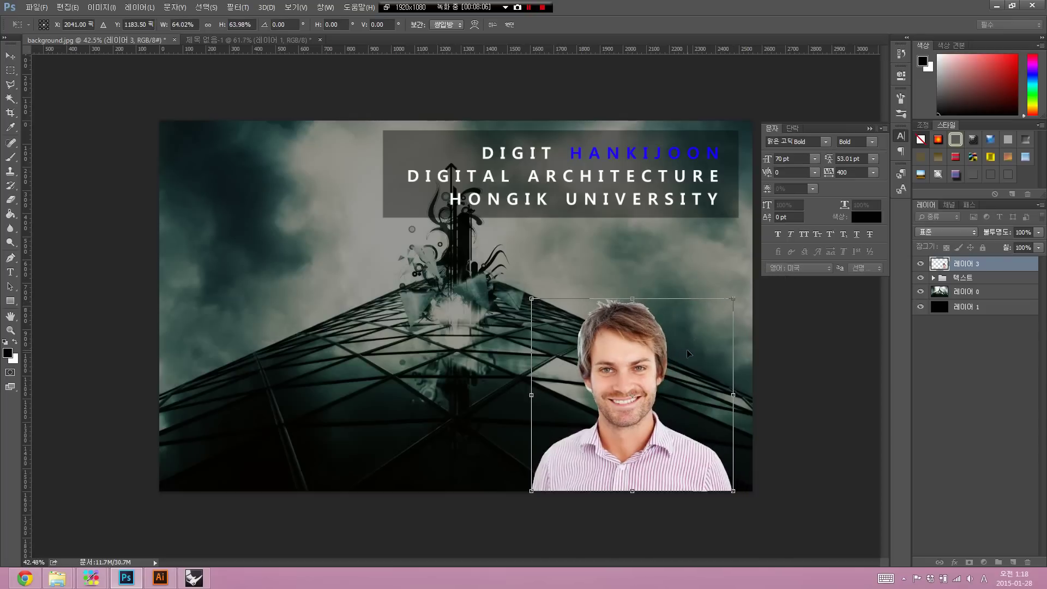
pyautogui.press('Return')
pyautogui.moveTo(441, 363)
pyautogui.mouseDown()
pyautogui.moveTo(258, 362)
pyautogui.moveTo(240, 417)
pyautogui.mouseUp()
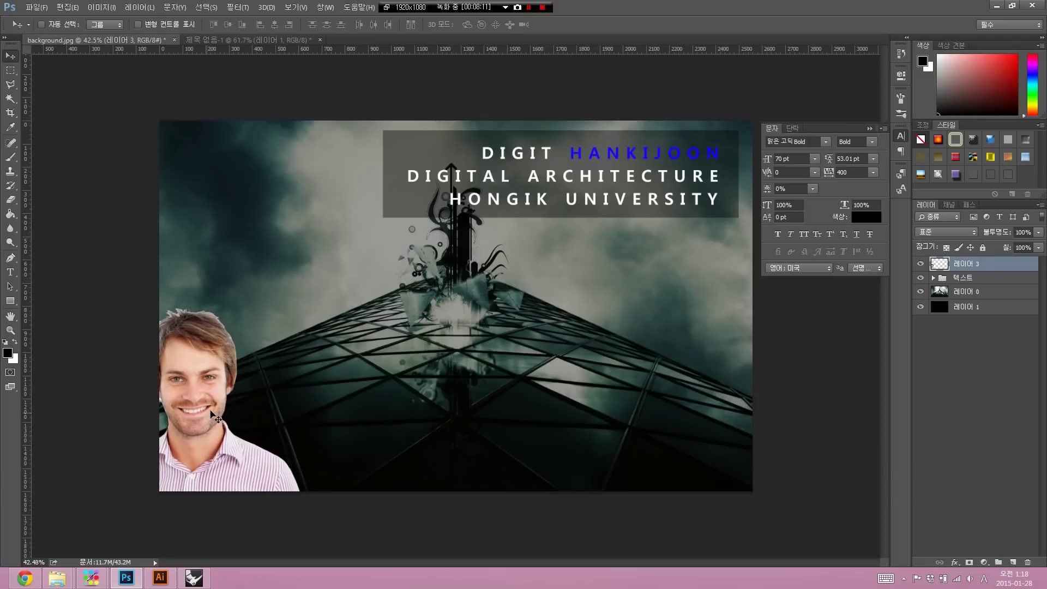
# Duplicate the portrait into the poster centre beside the first one
pyautogui.moveTo(201, 417); pyautogui.dragTo(438, 404)
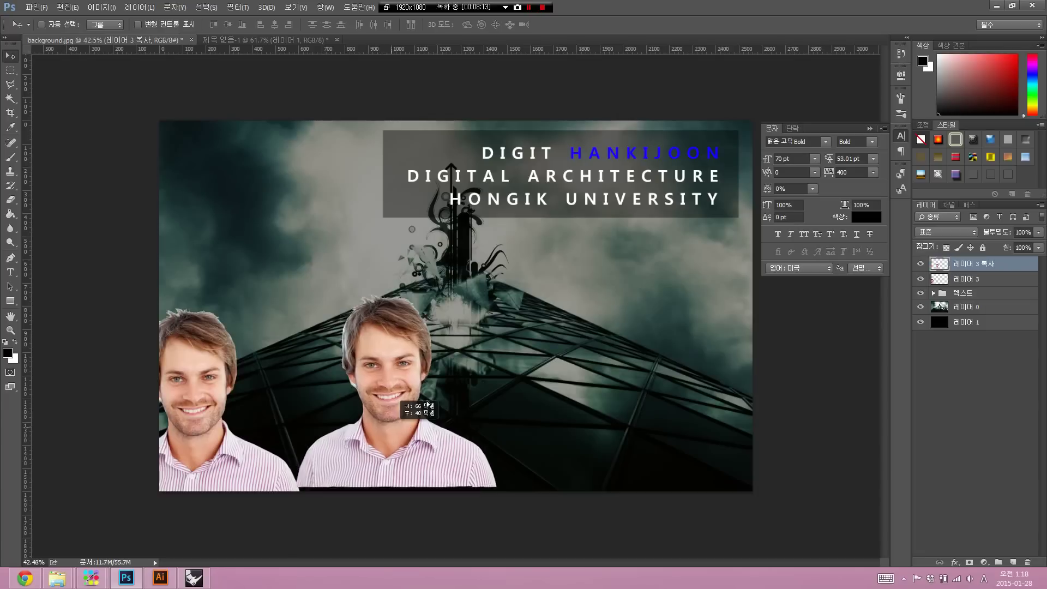
pyautogui.moveTo(460, 387)
pyautogui.mouseDown()
pyautogui.moveTo(365, 430)
pyautogui.moveTo(267, 450)
pyautogui.moveTo(619, 443)
pyautogui.mouseUp()
pyautogui.click(968, 279)
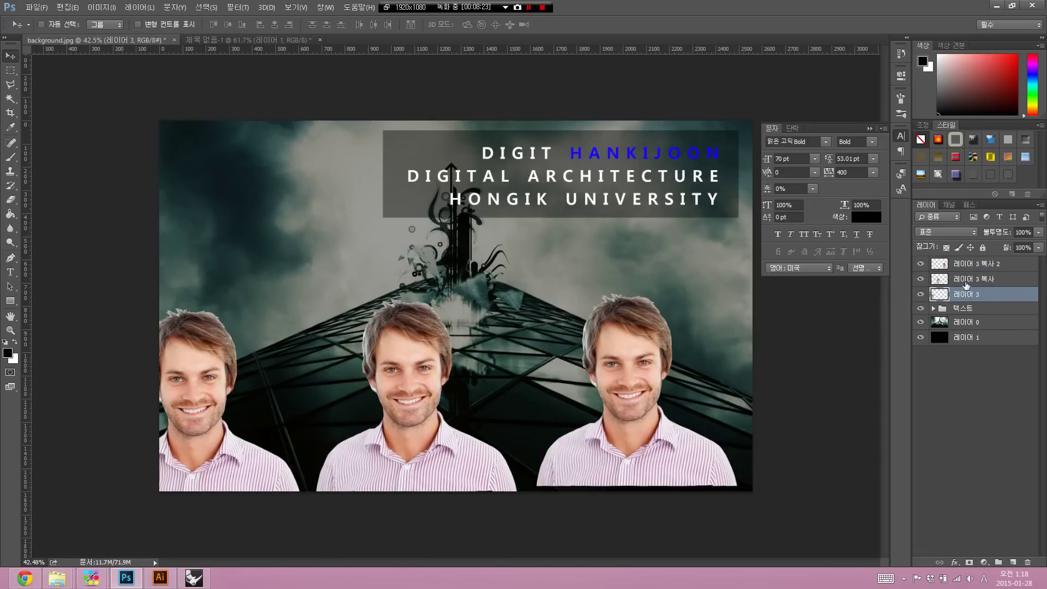
pyautogui.click(949, 263)
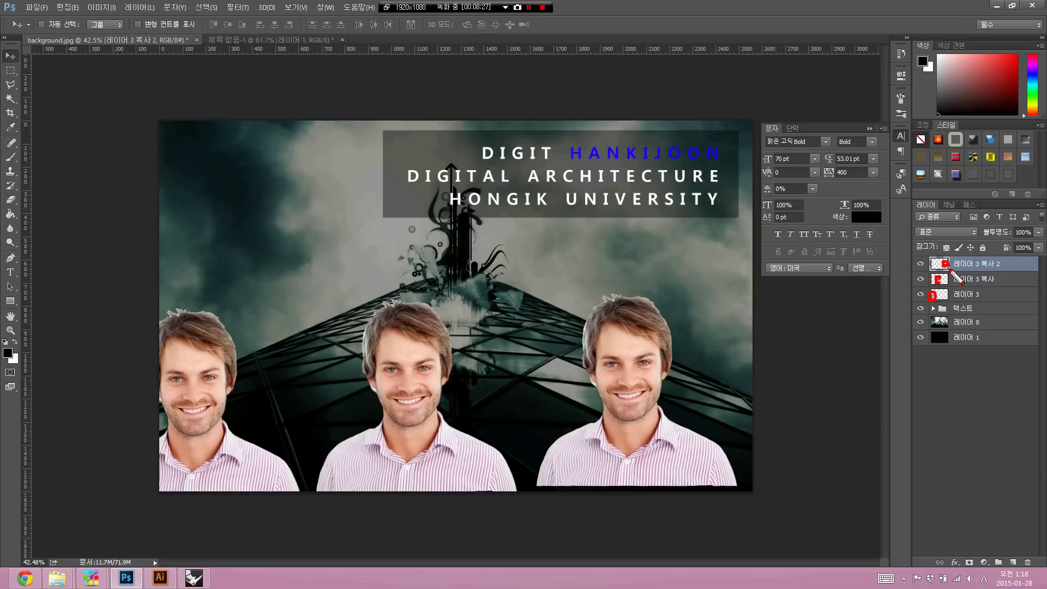
pyautogui.click(964, 295)
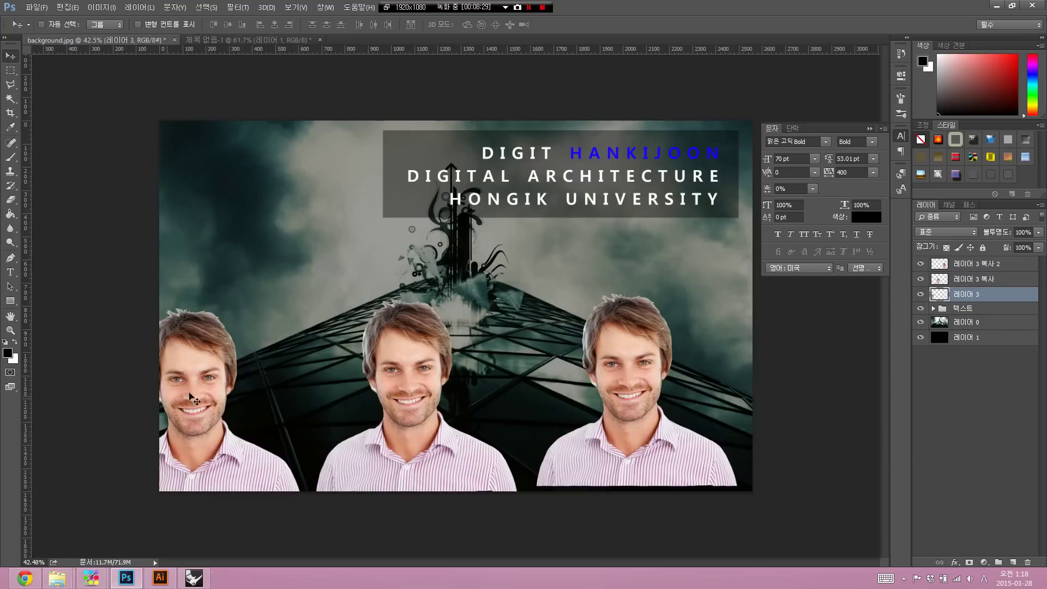
pyautogui.moveTo(217, 358); pyautogui.dragTo(324, 344)
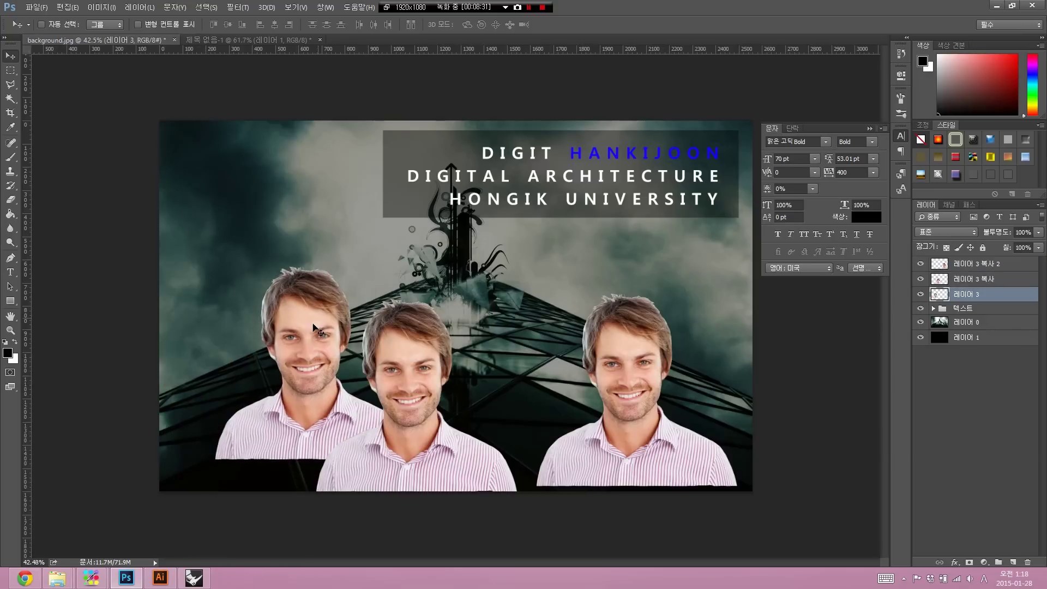
pyautogui.hotkey('ctrl', 'z')
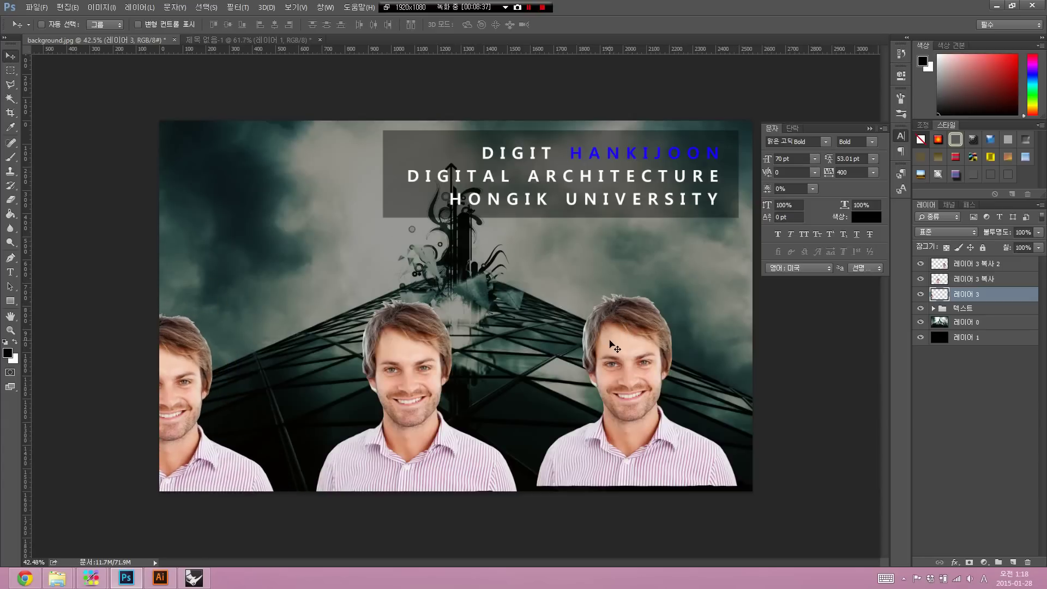
# Reposition the right, middle and left portraits along the poster's bottom edge
pyautogui.rightClick(625, 335)
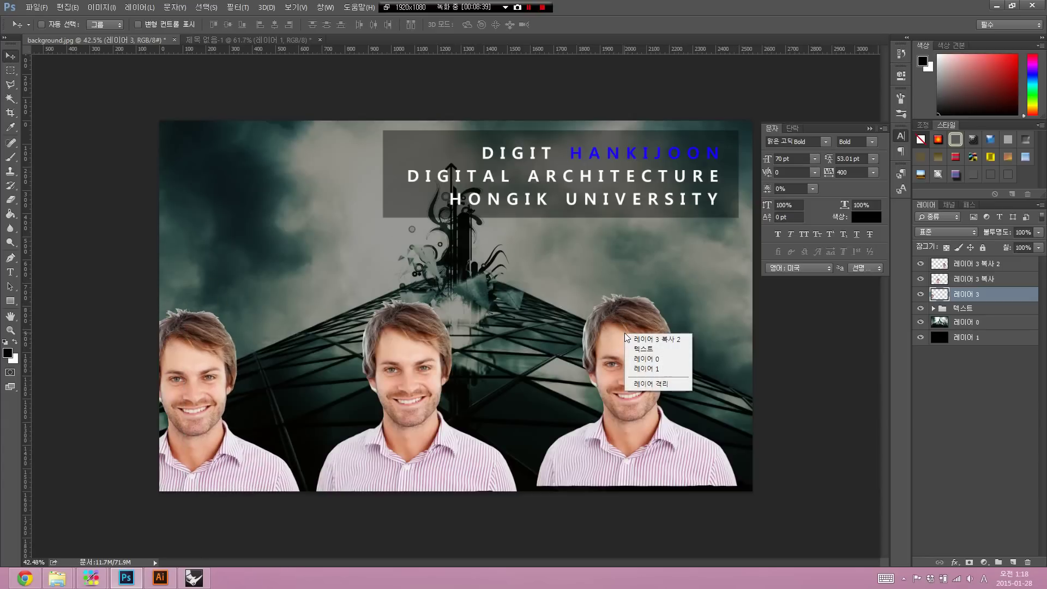
pyautogui.click(638, 341)
pyautogui.moveTo(627, 350); pyautogui.dragTo(660, 364)
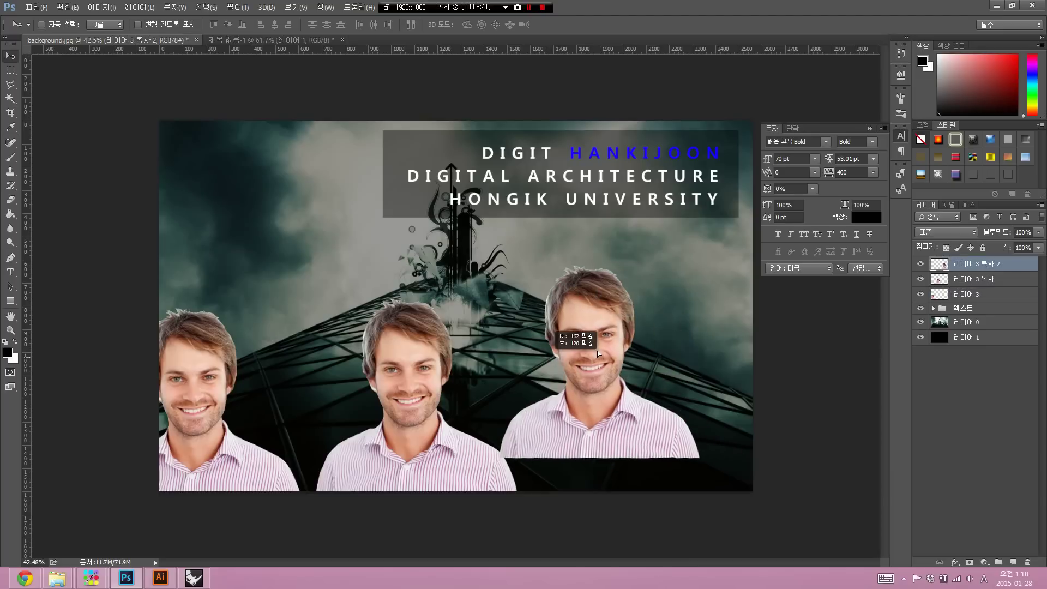
pyautogui.rightClick(412, 357)
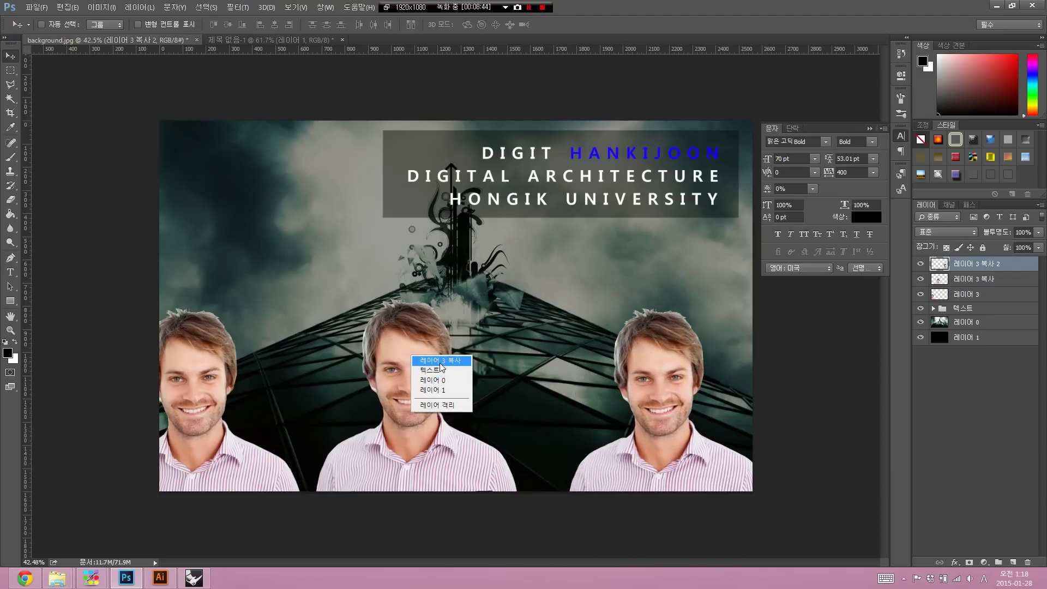
pyautogui.click(427, 360)
pyautogui.moveTo(372, 405)
pyautogui.mouseDown()
pyautogui.moveTo(389, 397)
pyautogui.moveTo(378, 430)
pyautogui.mouseUp()
pyautogui.rightClick(203, 371)
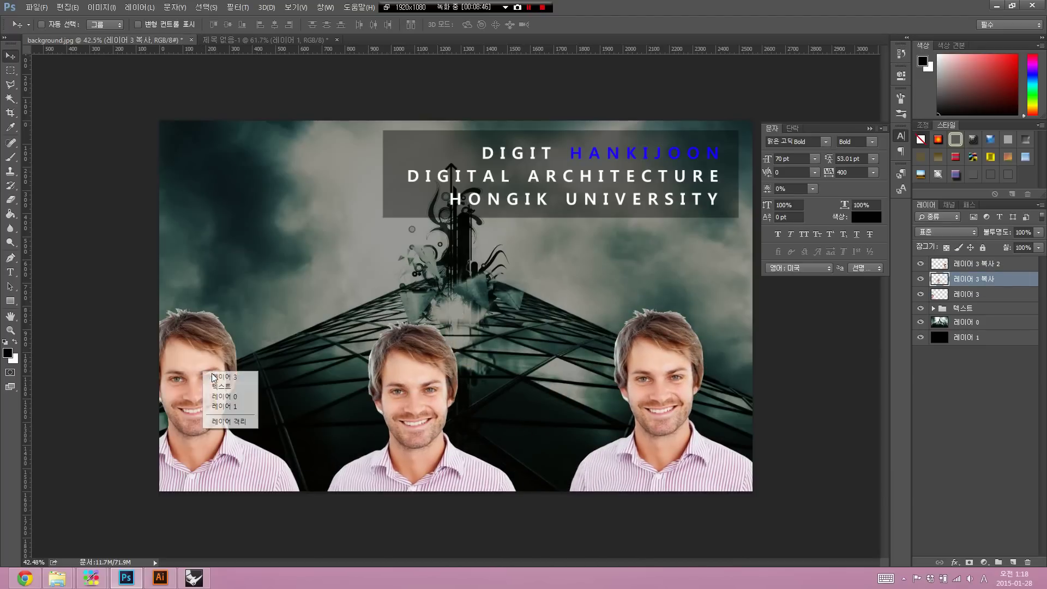
pyautogui.click(224, 376)
pyautogui.moveTo(170, 402)
pyautogui.mouseDown()
pyautogui.moveTo(185, 378)
pyautogui.moveTo(182, 388)
pyautogui.mouseUp()
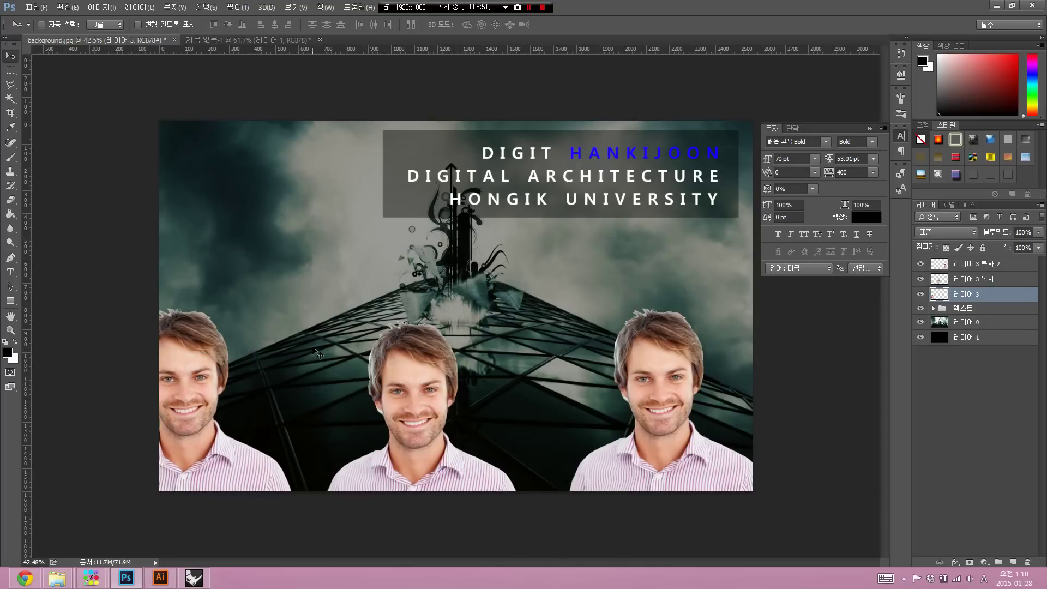
# After a 20% opacity test, darken the left portrait with Levels output white 79, then nudge it
pyautogui.press('2')
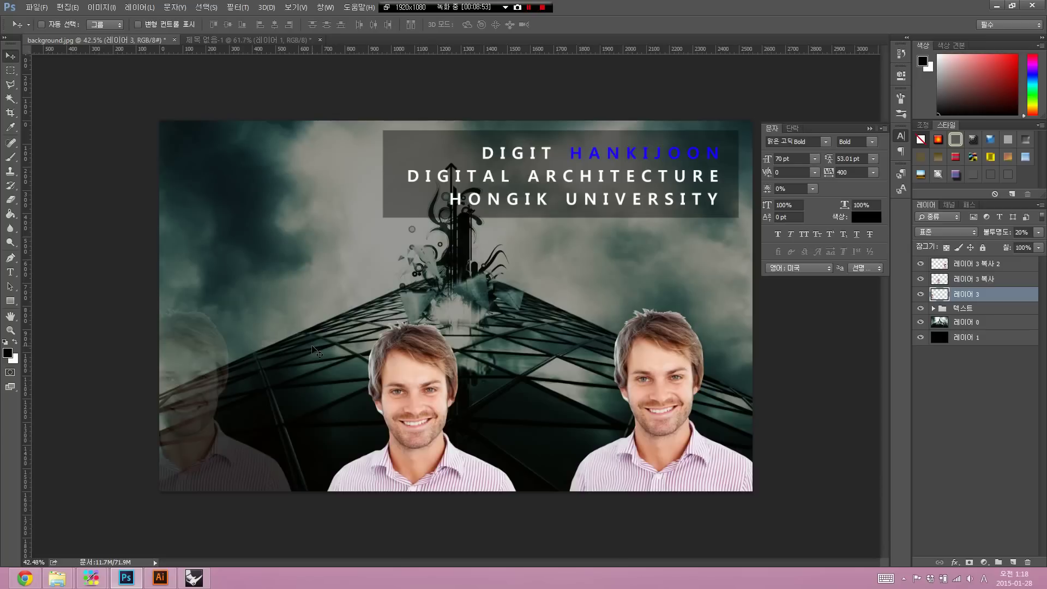
pyautogui.press('0')
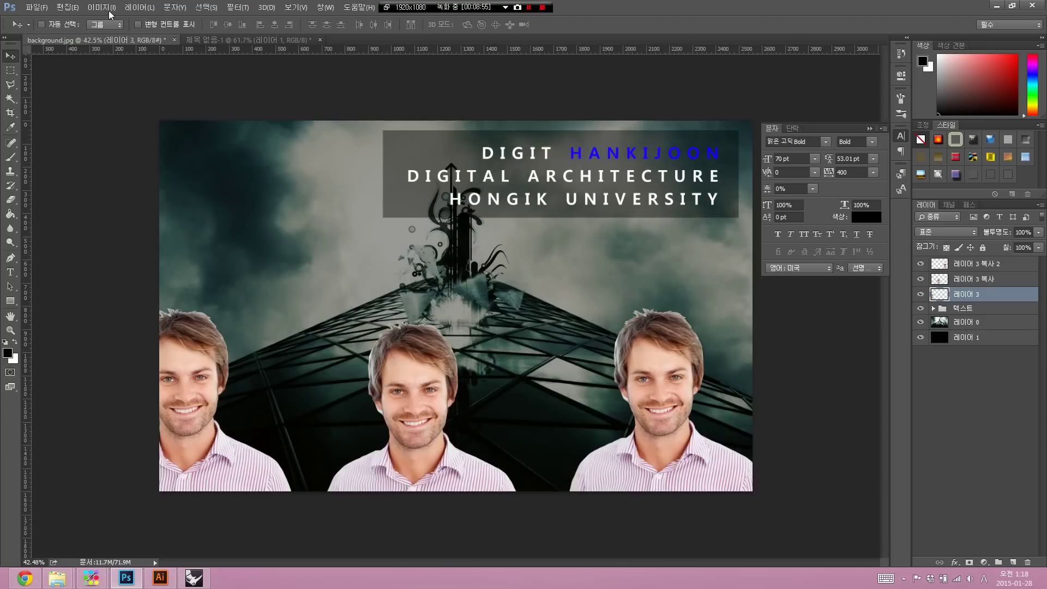
pyautogui.click(112, 8)
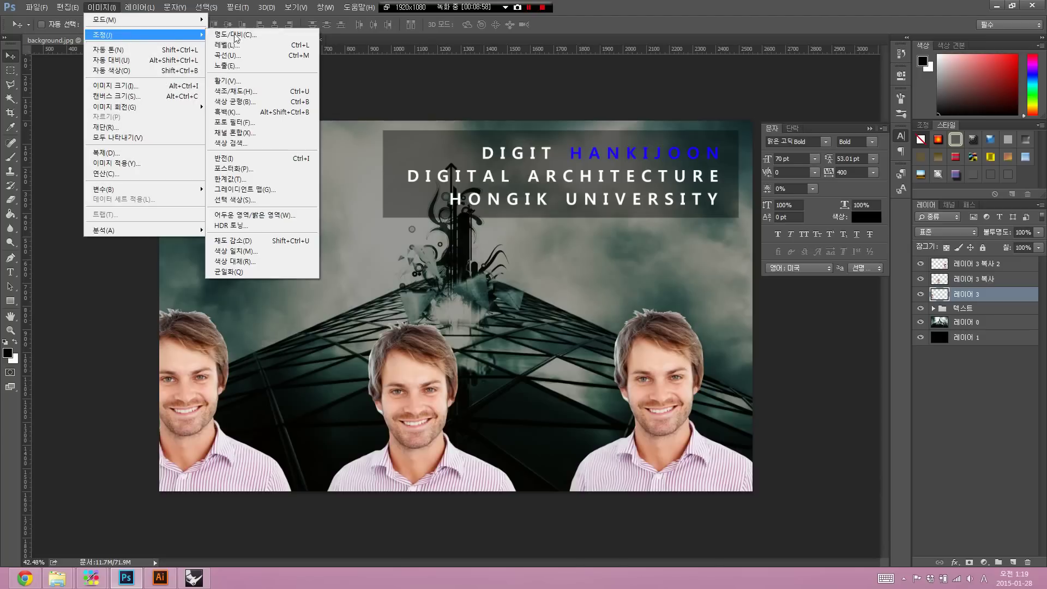
pyautogui.moveTo(144, 34)
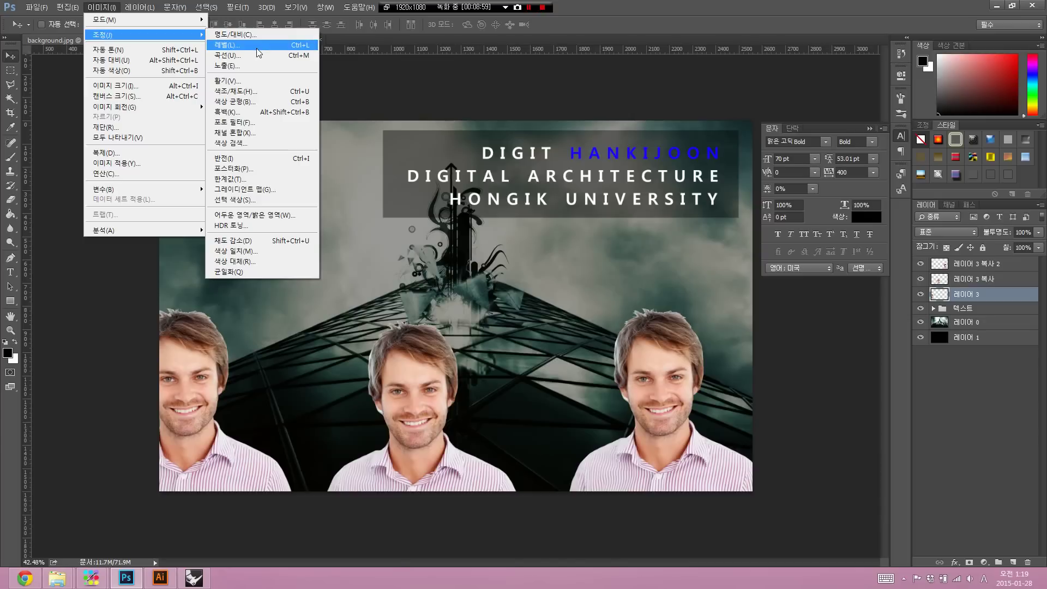
pyautogui.click(258, 53)
pyautogui.moveTo(749, 282); pyautogui.dragTo(653, 282)
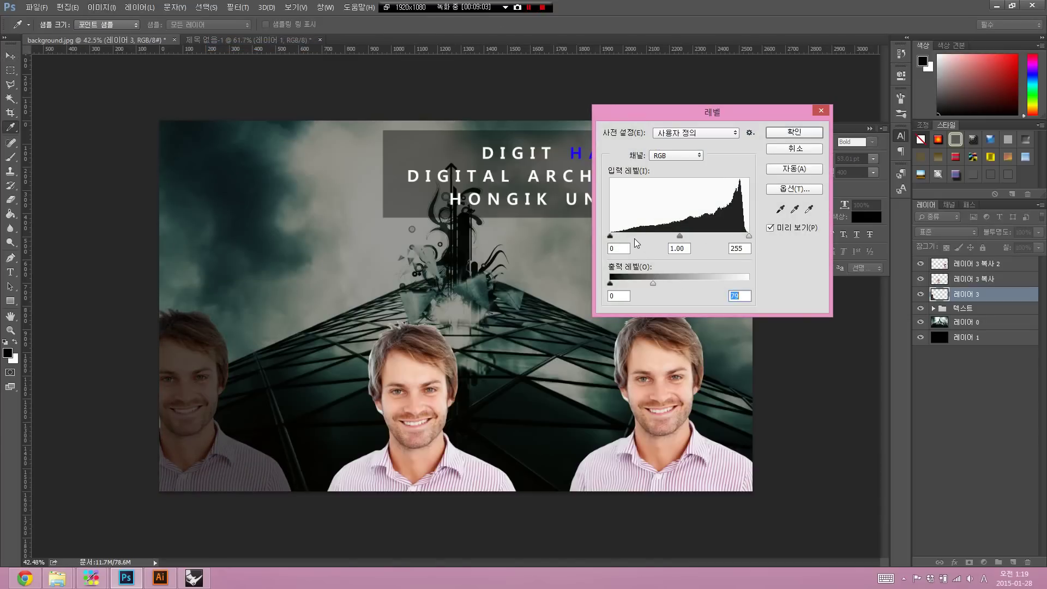
pyautogui.moveTo(610, 236)
pyautogui.mouseDown()
pyautogui.moveTo(726, 236)
pyautogui.moveTo(734, 183)
pyautogui.mouseUp()
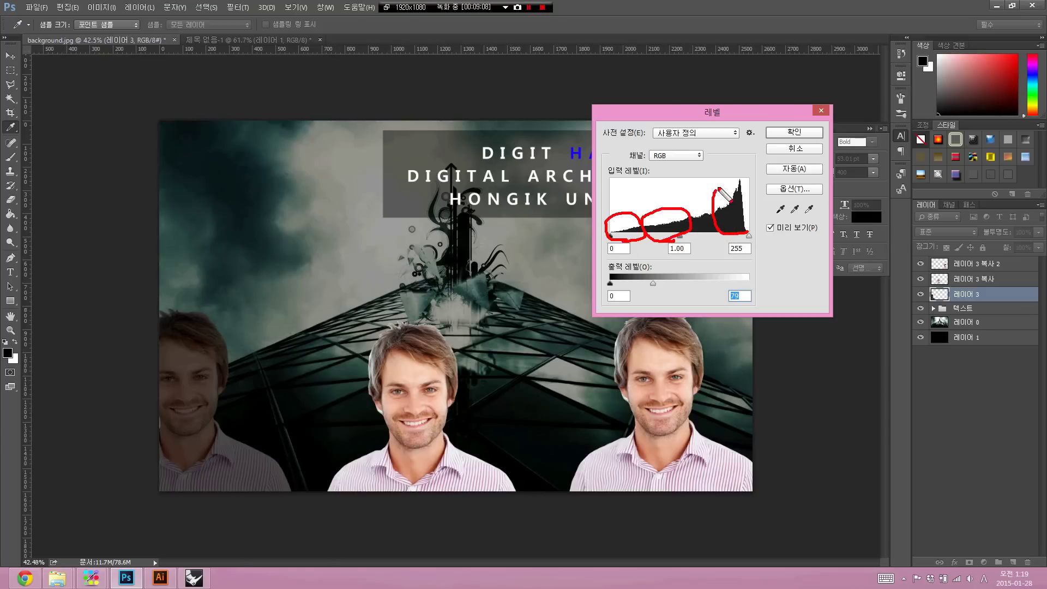
pyautogui.press('Escape')
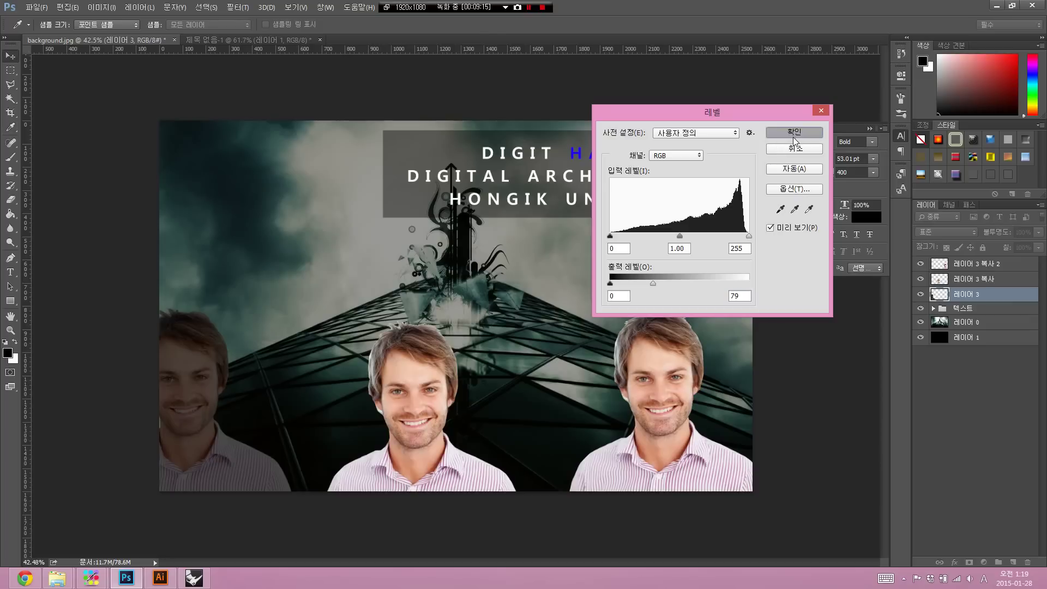
pyautogui.click(794, 133)
pyautogui.press('v')
pyautogui.moveTo(202, 372); pyautogui.dragTo(206, 391)
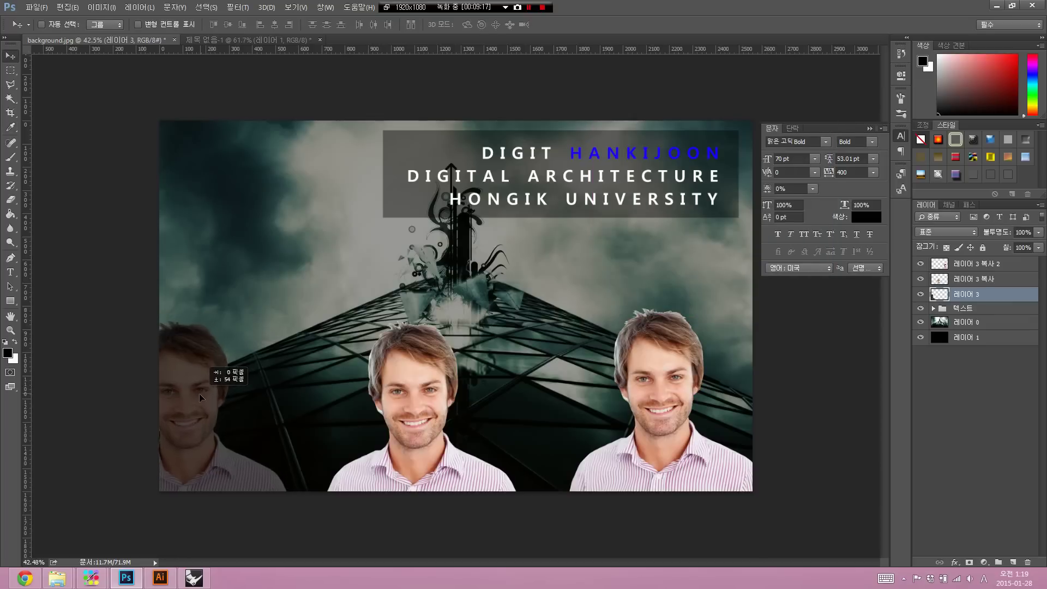
# Shrink the darkened left portrait with free transform
pyautogui.hotkey('ctrl', 't')
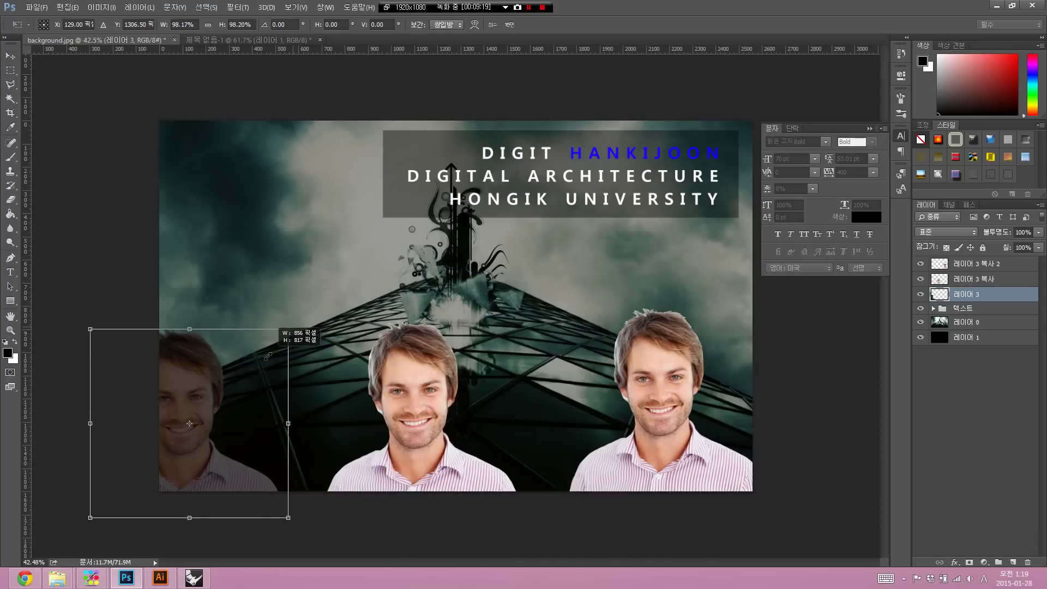
pyautogui.moveTo(290, 328); pyautogui.dragTo(264, 347)
pyautogui.press('Return')
# Move the middle portrait (레이어 3 복사) left and enlarge it
pyautogui.rightClick(401, 386)
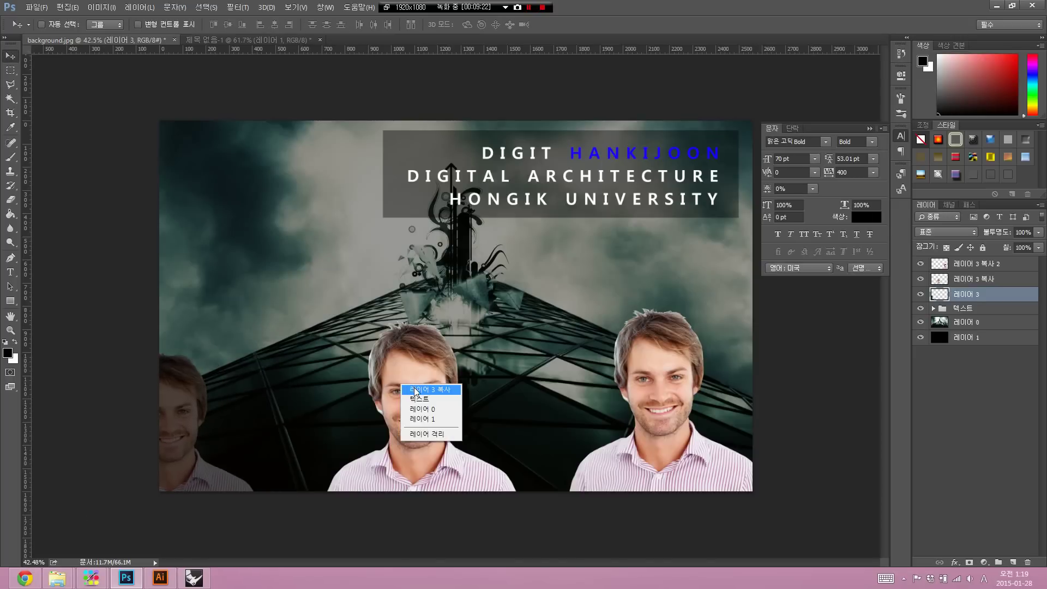
pyautogui.click(420, 406)
pyautogui.moveTo(421, 419); pyautogui.dragTo(310, 404)
pyautogui.hotkey('ctrl', 't')
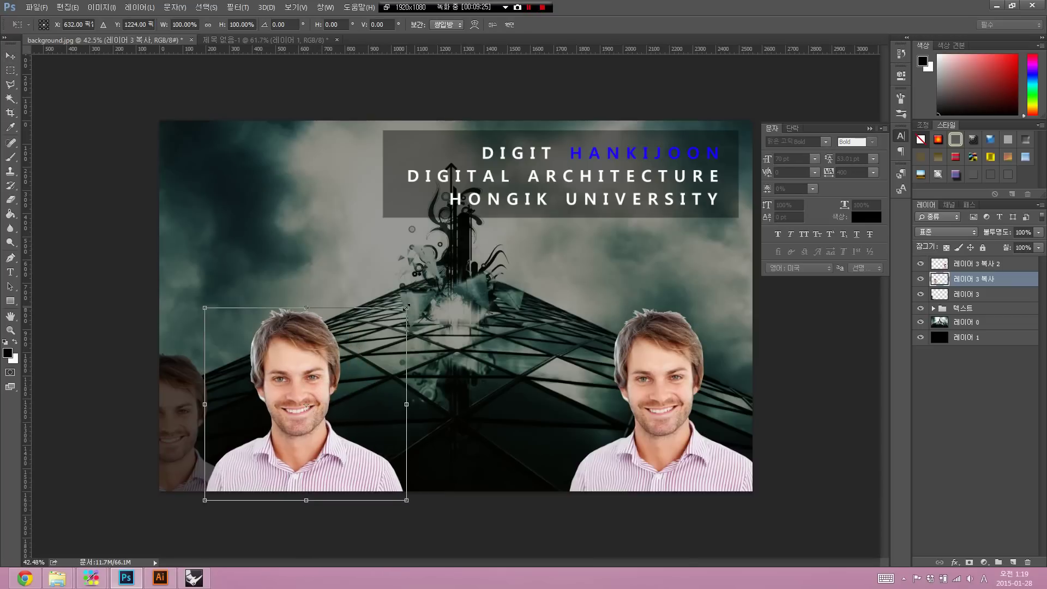
pyautogui.moveTo(406, 307); pyautogui.dragTo(443, 274)
pyautogui.press('Return')
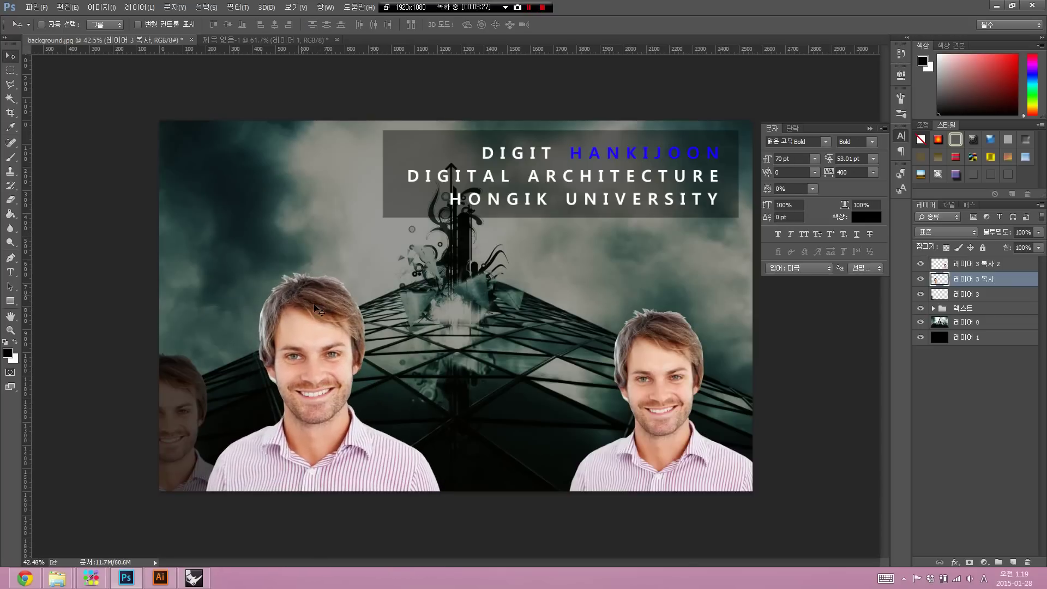
pyautogui.click(102, 7)
pyautogui.moveTo(123, 34)
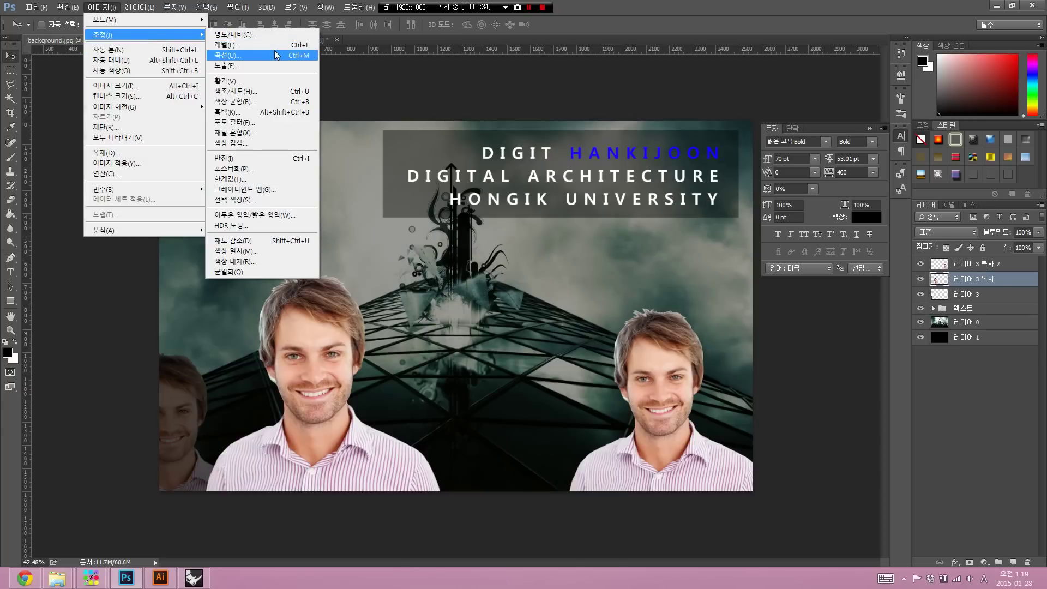
# Apply an S-shaped Curves adjustment to the enlarged centre portrait for stronger contrast
pyautogui.click(276, 55)
pyautogui.moveTo(492, 113); pyautogui.dragTo(573, 91)
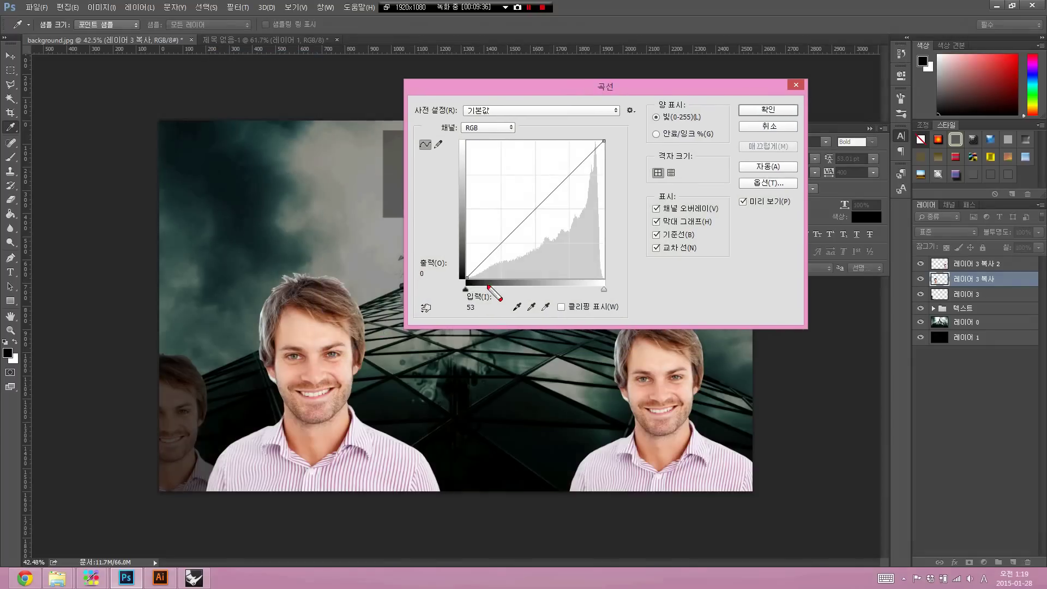
pyautogui.moveTo(496, 273)
pyautogui.mouseDown()
pyautogui.moveTo(493, 281)
pyautogui.moveTo(531, 276)
pyautogui.mouseUp()
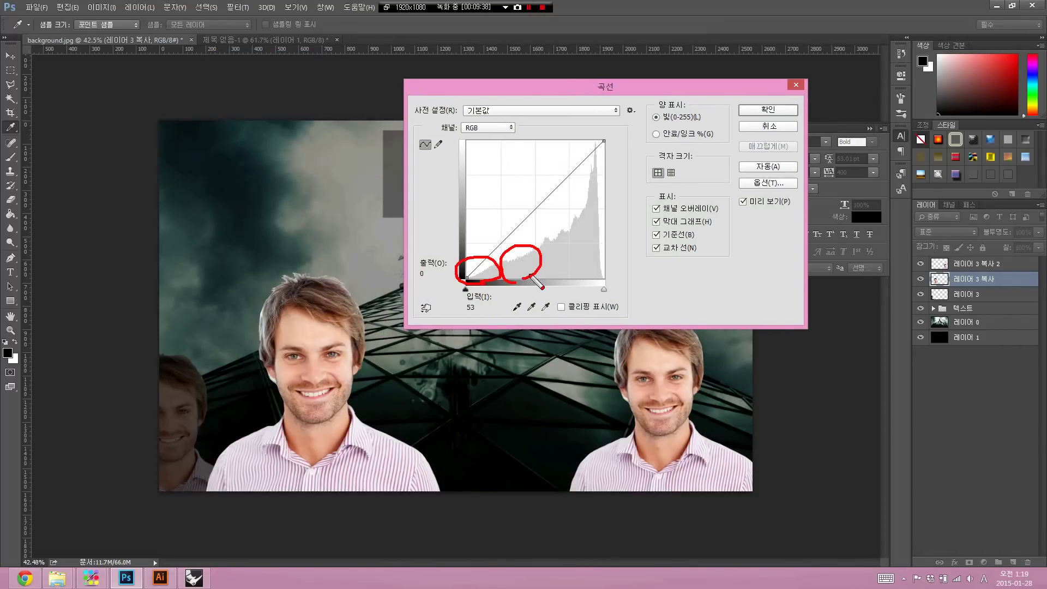
pyautogui.moveTo(604, 289)
pyautogui.mouseDown()
pyautogui.moveTo(518, 283)
pyautogui.moveTo(624, 286)
pyautogui.mouseUp()
pyautogui.moveTo(465, 289)
pyautogui.mouseDown()
pyautogui.moveTo(575, 289)
pyautogui.moveTo(457, 279)
pyautogui.mouseUp()
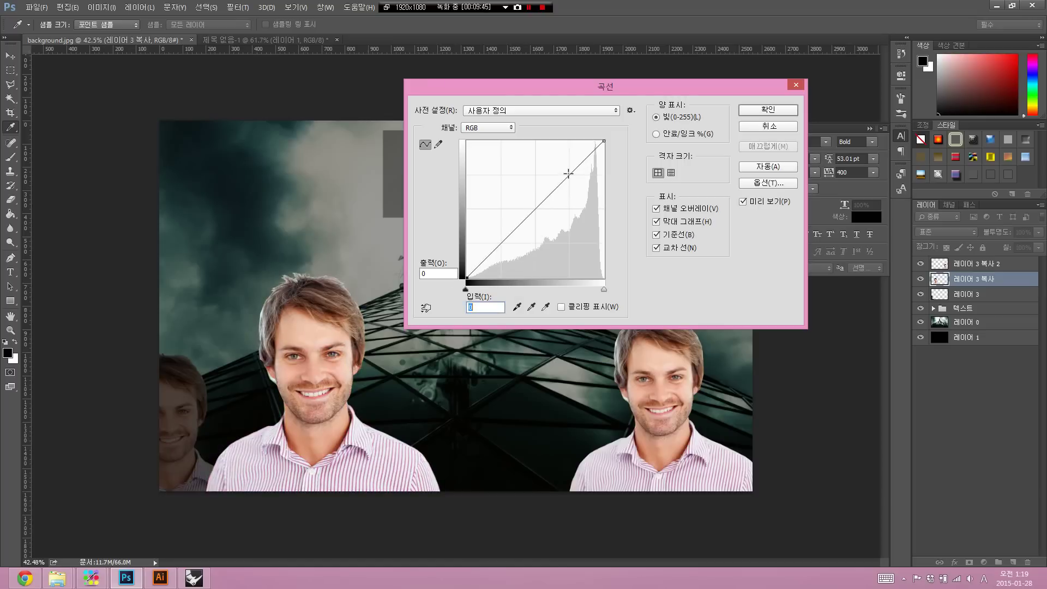
pyautogui.moveTo(611, 150)
pyautogui.mouseDown()
pyautogui.moveTo(570, 175)
pyautogui.moveTo(524, 281)
pyautogui.mouseUp()
pyautogui.moveTo(582, 162); pyautogui.dragTo(580, 158)
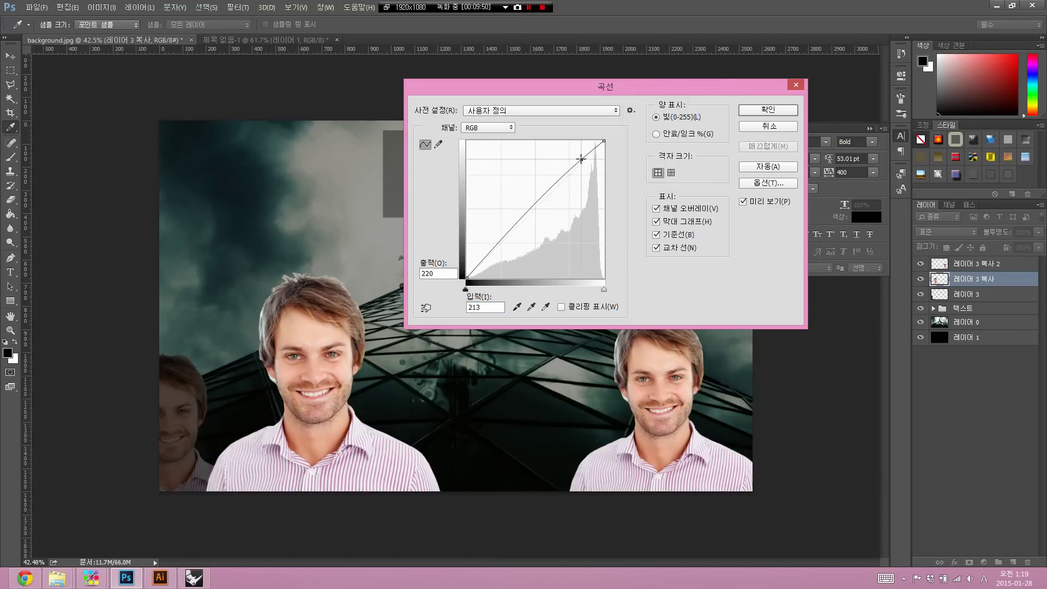
pyautogui.moveTo(493, 251); pyautogui.dragTo(499, 257)
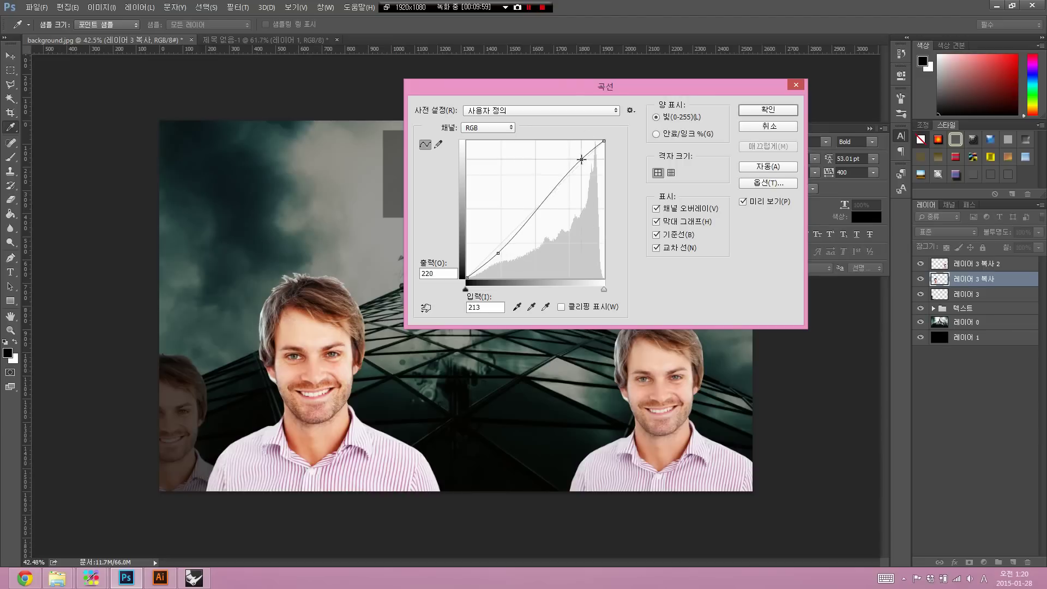
pyautogui.moveTo(580, 157)
pyautogui.mouseDown()
pyautogui.moveTo(584, 169)
pyautogui.moveTo(604, 159)
pyautogui.moveTo(604, 141)
pyautogui.moveTo(578, 161)
pyautogui.mouseUp()
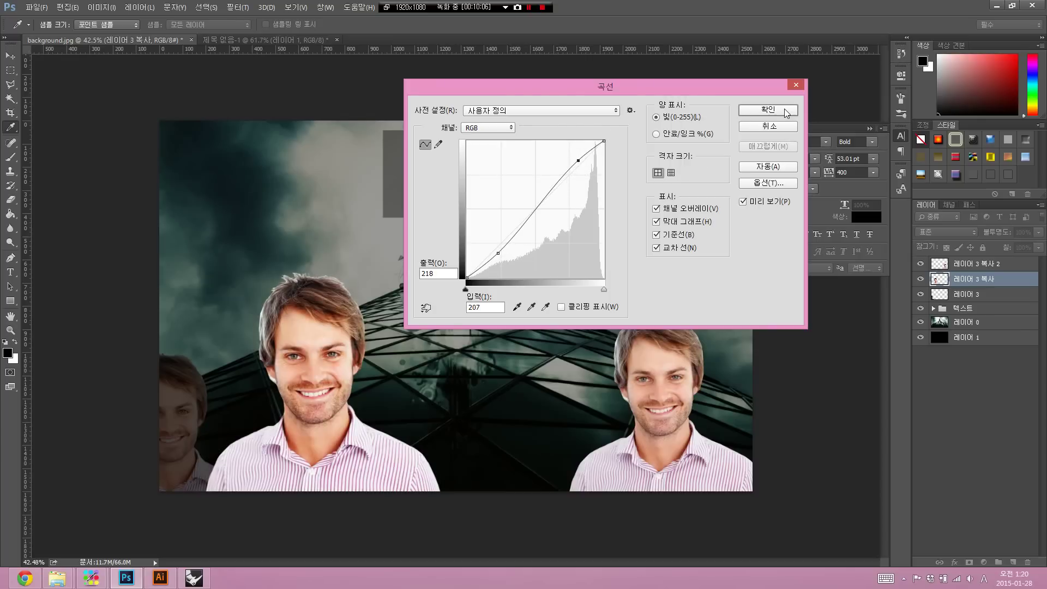
pyautogui.click(788, 110)
pyautogui.click(102, 7)
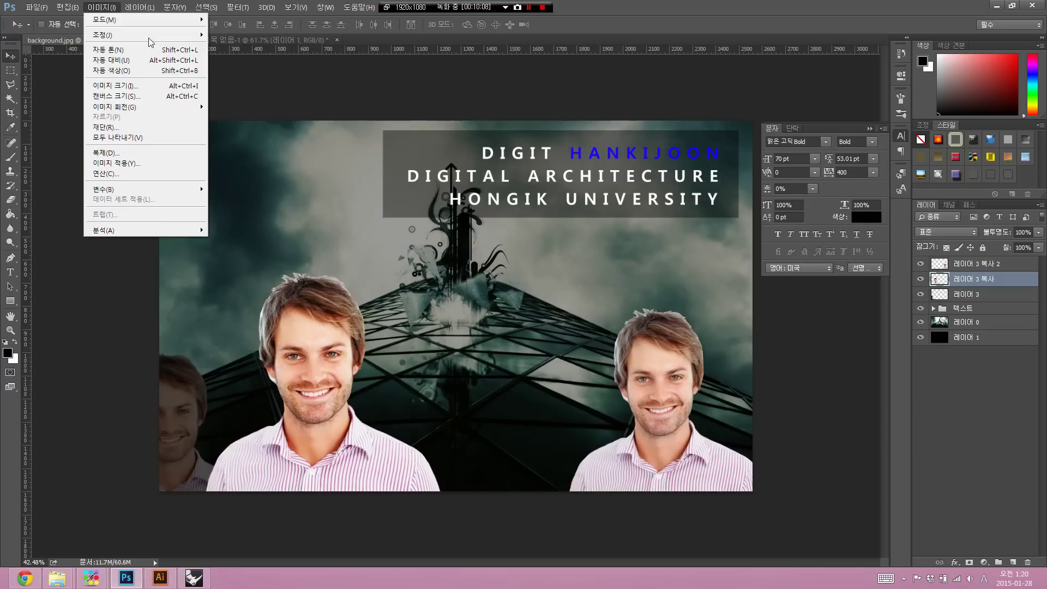
pyautogui.moveTo(103, 34)
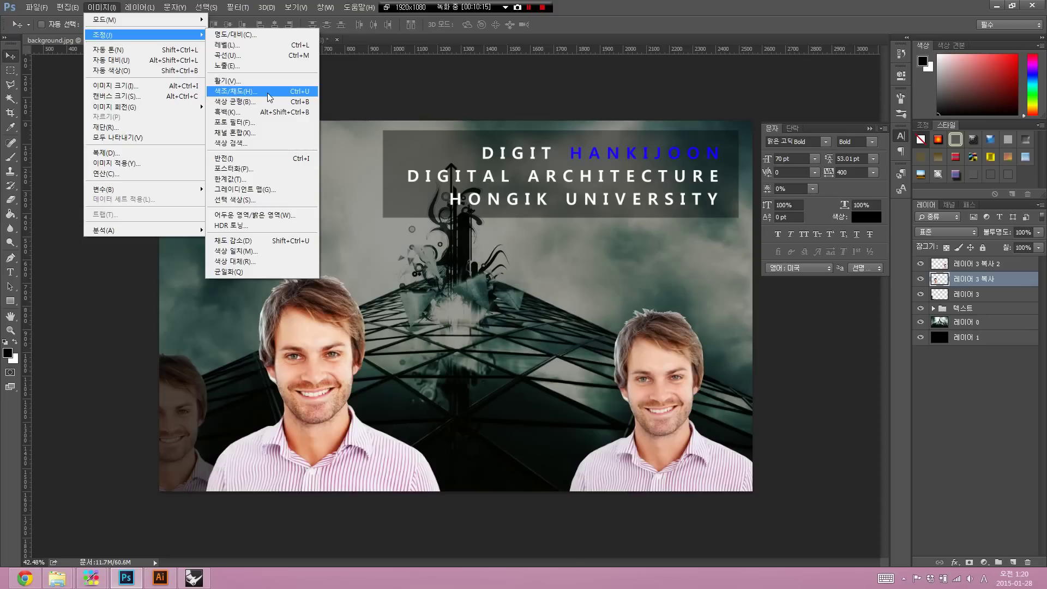
# Colorize the centre portrait with Hue/Saturation (Saturation 23, Lightness -27) and shift it left
pyautogui.click(269, 91)
pyautogui.moveTo(559, 131); pyautogui.dragTo(584, 129)
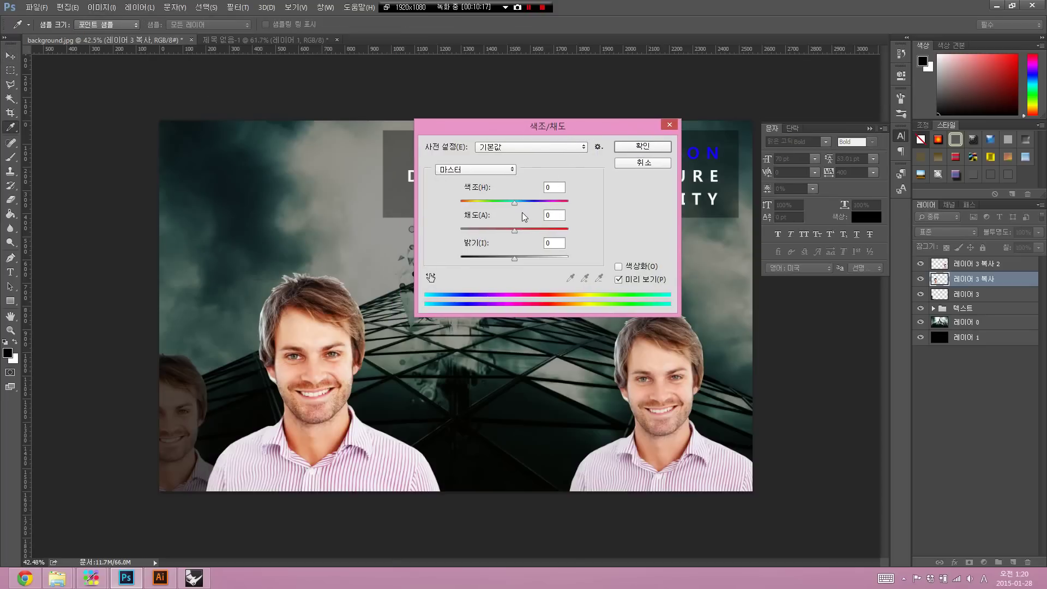
pyautogui.moveTo(514, 202)
pyautogui.mouseDown()
pyautogui.moveTo(525, 207)
pyautogui.moveTo(500, 259)
pyautogui.moveTo(495, 232)
pyautogui.moveTo(529, 201)
pyautogui.moveTo(491, 230)
pyautogui.moveTo(521, 203)
pyautogui.mouseUp()
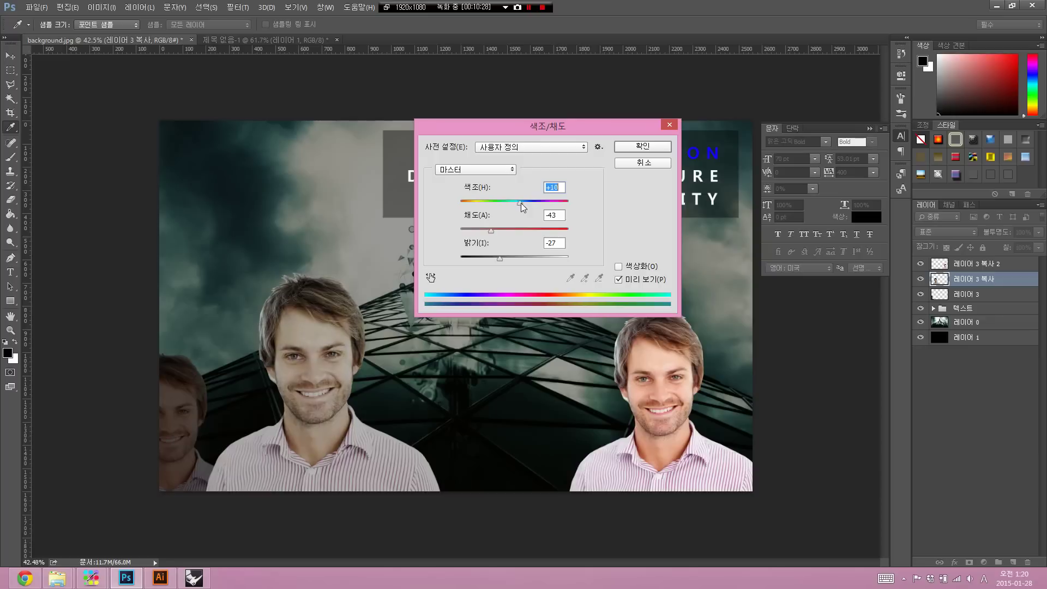
pyautogui.click(618, 266)
pyautogui.click(497, 233)
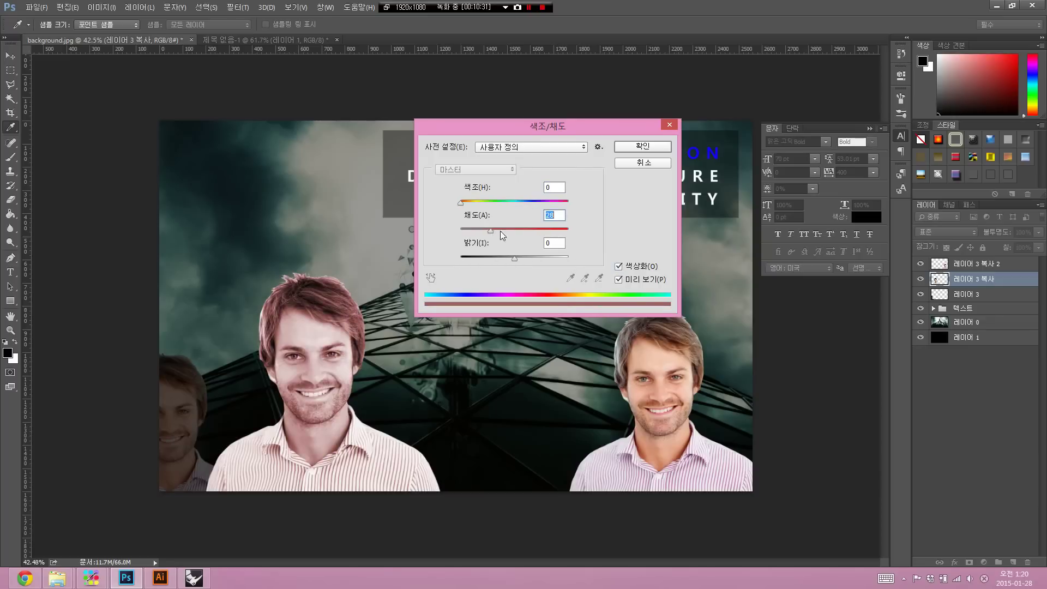
pyautogui.moveTo(460, 202); pyautogui.dragTo(448, 212)
pyautogui.click(492, 229)
pyautogui.moveTo(514, 263); pyautogui.dragTo(499, 257)
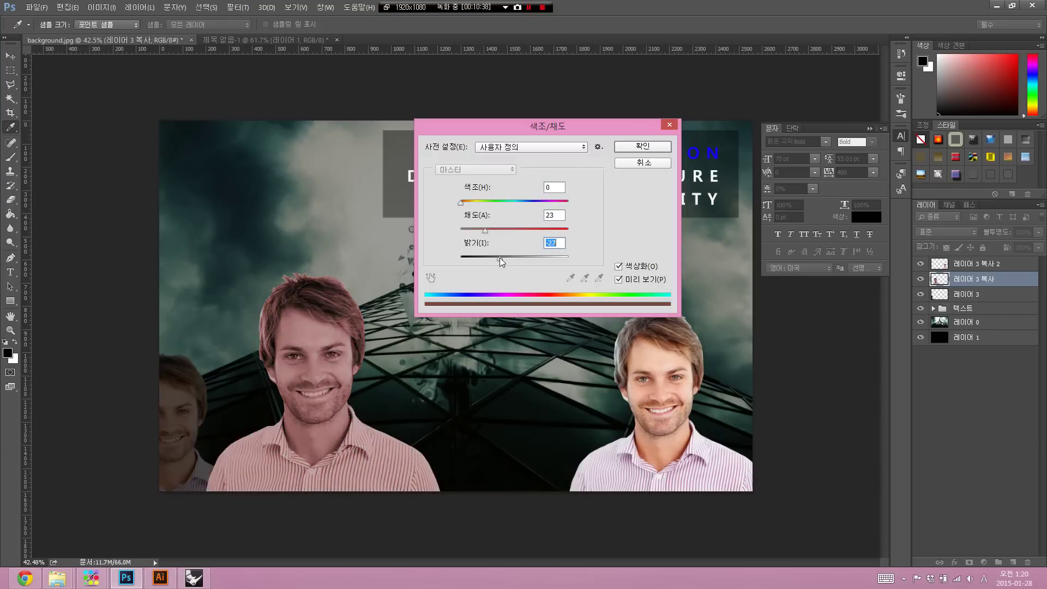
pyautogui.click(638, 147)
pyautogui.press('v')
pyautogui.moveTo(303, 395)
pyautogui.mouseDown()
pyautogui.moveTo(293, 381)
pyautogui.moveTo(303, 368)
pyautogui.mouseUp()
# Rotate the right portrait copy upside down and move it to the top-right corner
pyautogui.rightClick(646, 362)
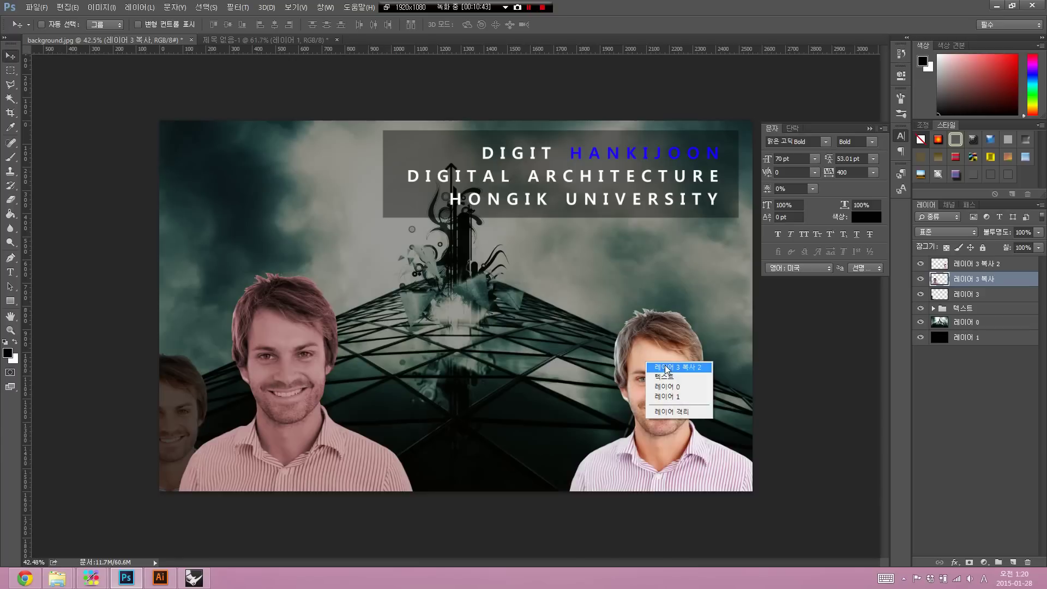
pyautogui.click(666, 368)
pyautogui.moveTo(667, 371); pyautogui.dragTo(598, 286)
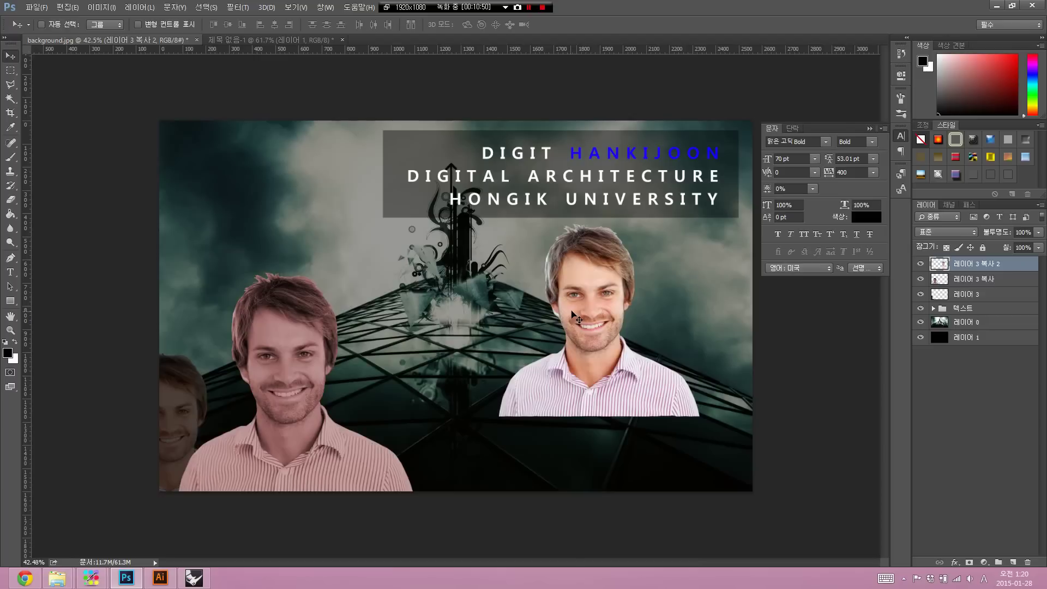
pyautogui.hotkey('ctrl', 't')
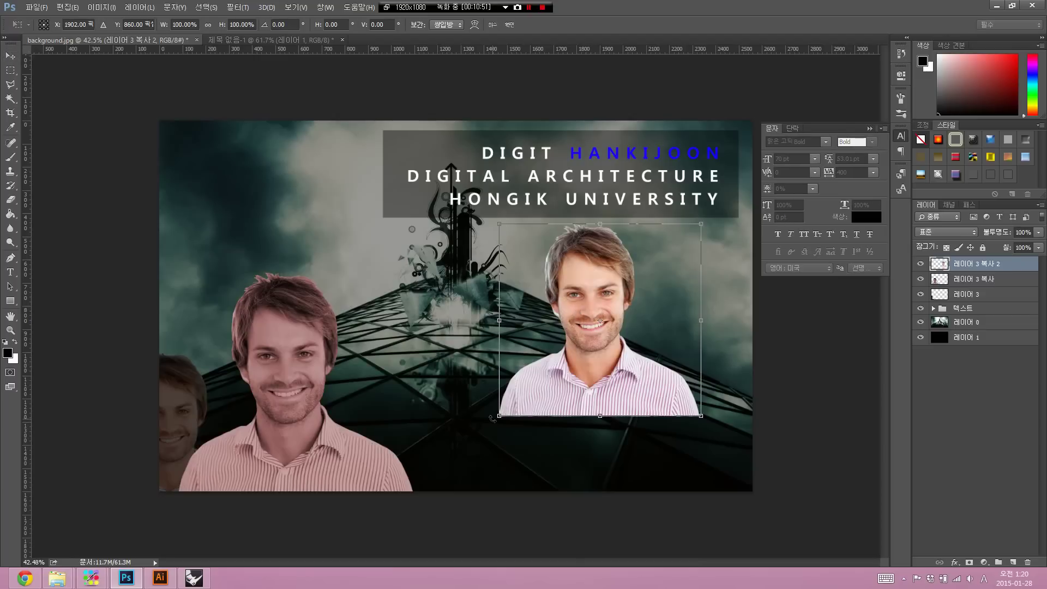
pyautogui.moveTo(492, 418)
pyautogui.mouseDown()
pyautogui.moveTo(649, 342)
pyautogui.moveTo(656, 326)
pyautogui.mouseUp()
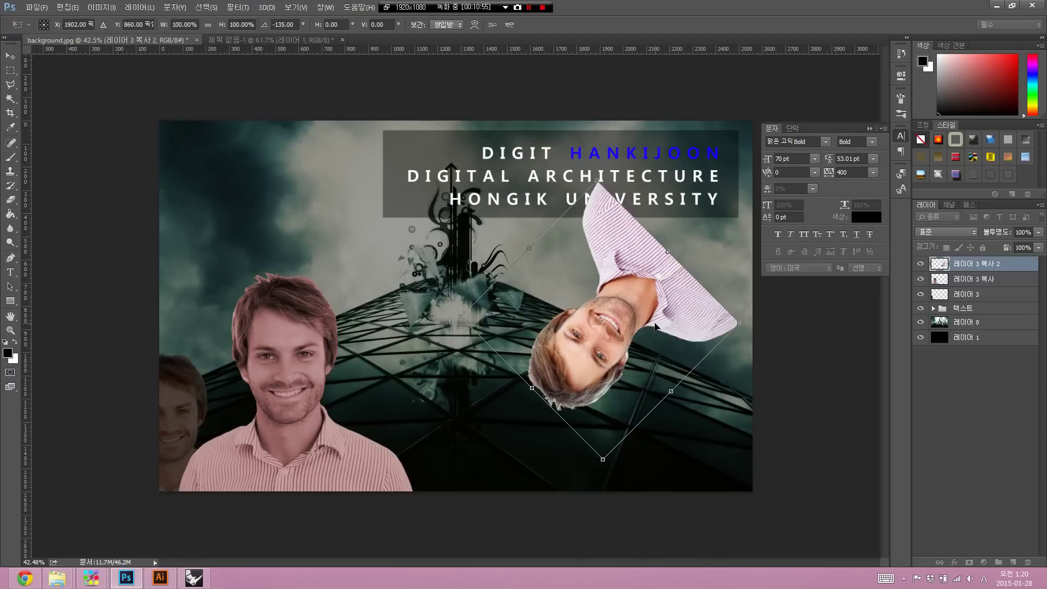
pyautogui.press('Return')
pyautogui.moveTo(656, 326); pyautogui.dragTo(736, 188)
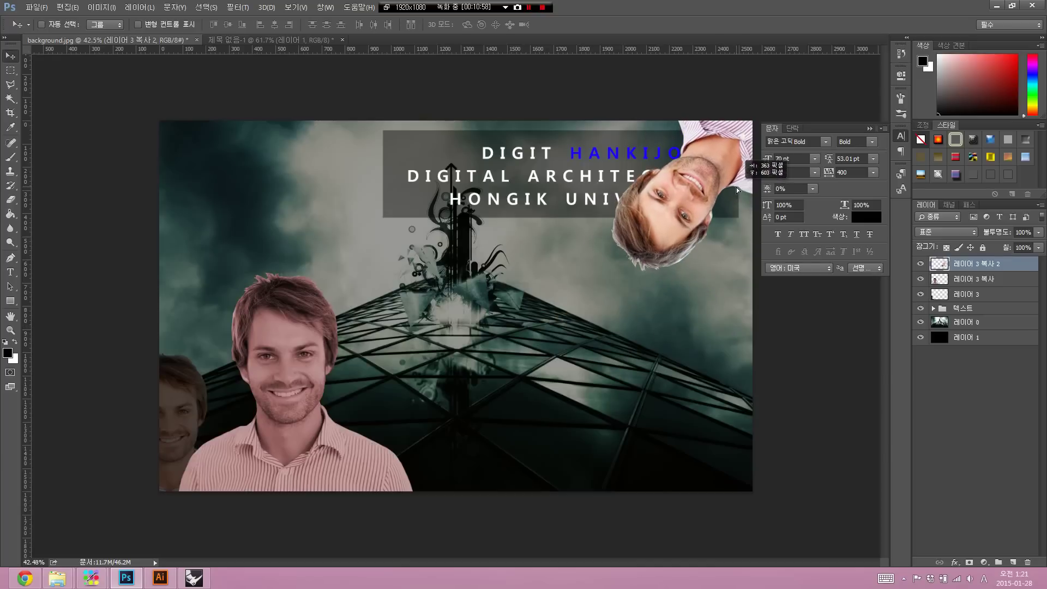
# Place the rotated copy's layer beneath the title text and push it toward the top edge
pyautogui.moveTo(971, 269); pyautogui.dragTo(968, 308)
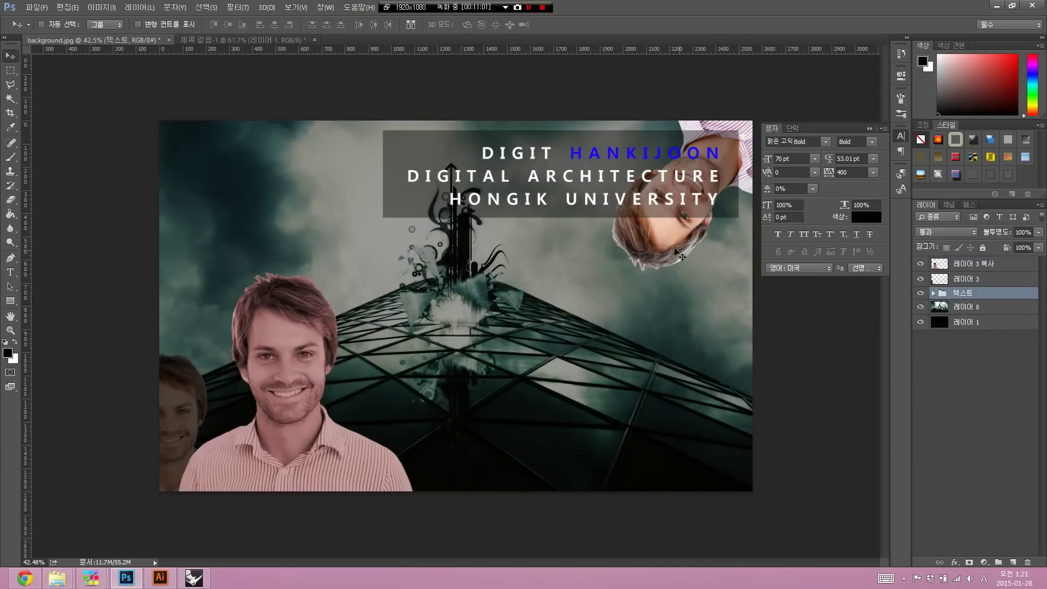
pyautogui.press('6')
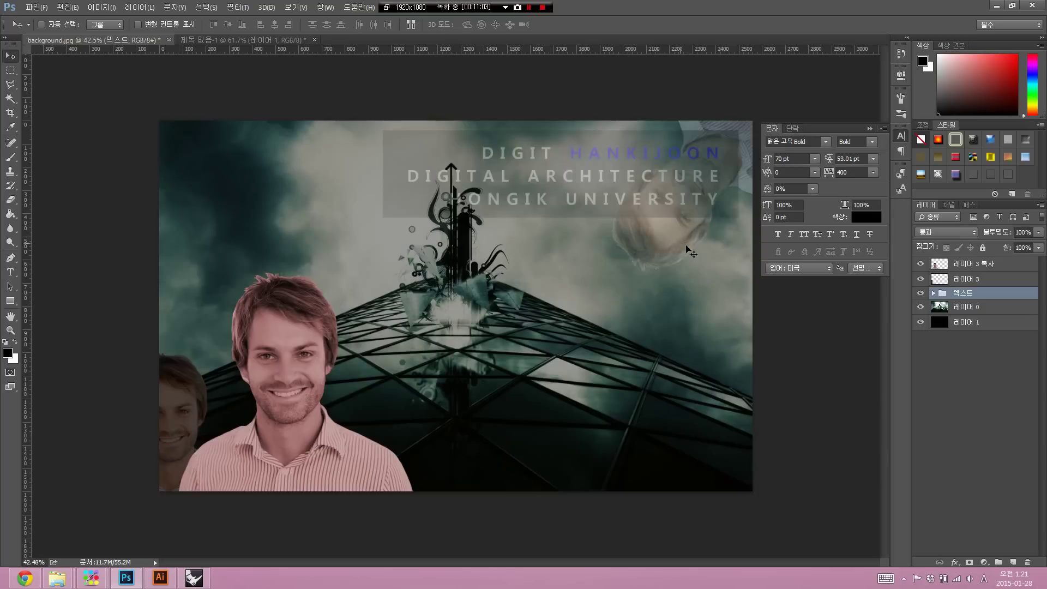
pyautogui.press('0')
pyautogui.click(967, 308)
pyautogui.hotkey('ctrl', 'z')
pyautogui.hotkey('ctrl', 'z')
pyautogui.hotkey('ctrl', 'alt', 'z')
pyautogui.hotkey('ctrl', 'alt', 'z')
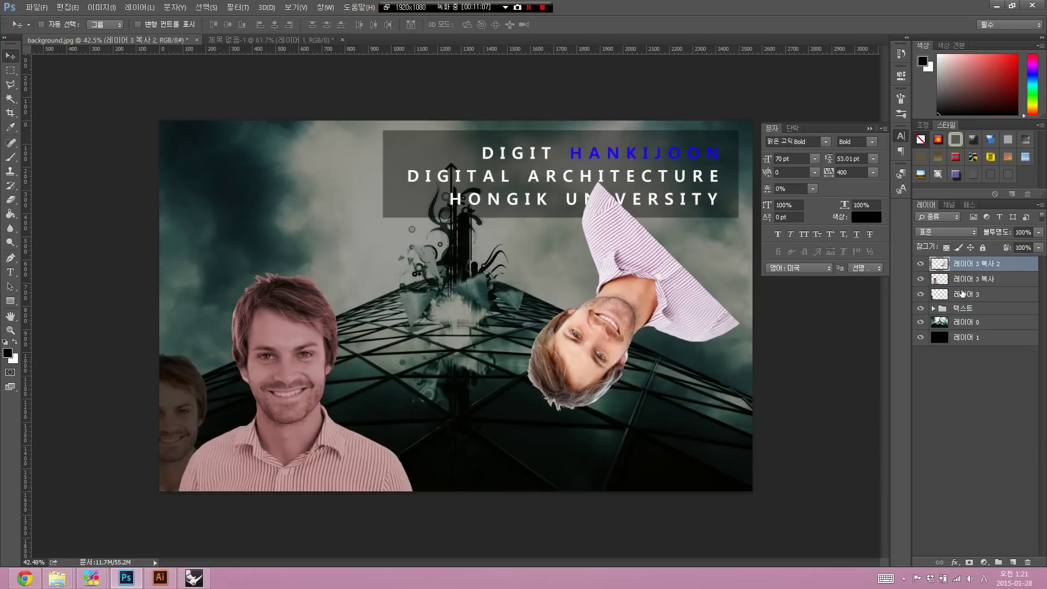
pyautogui.moveTo(970, 266); pyautogui.dragTo(969, 314)
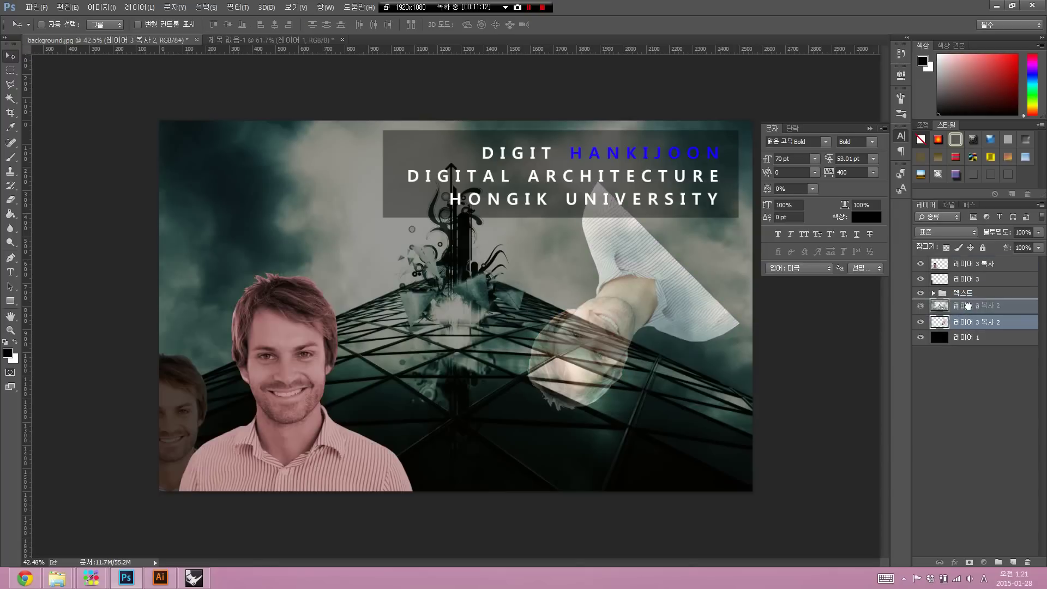
pyautogui.moveTo(699, 269)
pyautogui.mouseDown()
pyautogui.moveTo(695, 199)
pyautogui.moveTo(774, 63)
pyautogui.mouseUp()
# Set the upside-down man copy to 30% opacity
pyautogui.press('3')
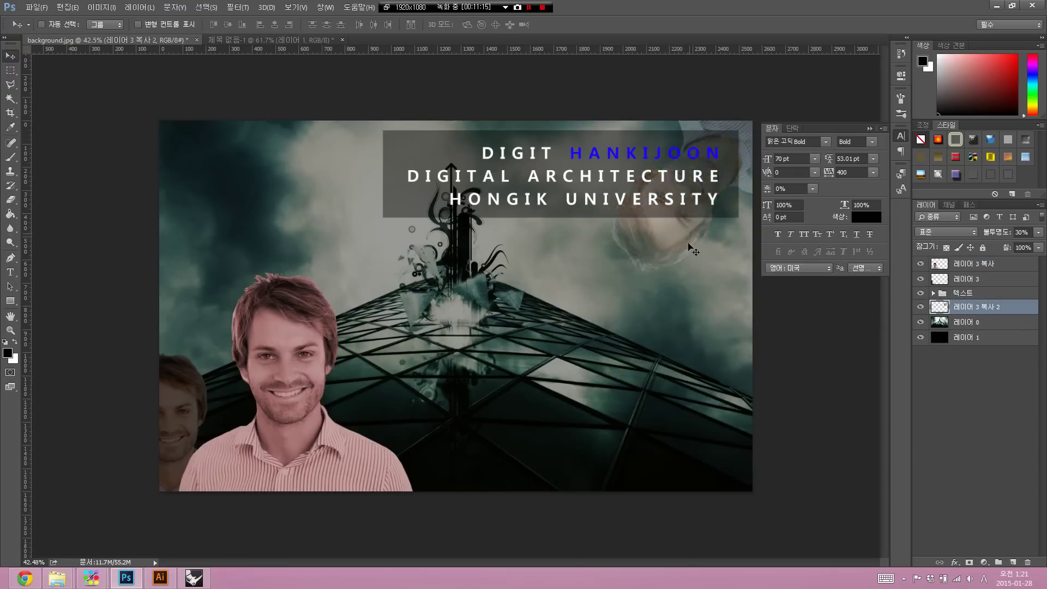
pyautogui.scroll(-1, 635, 300)
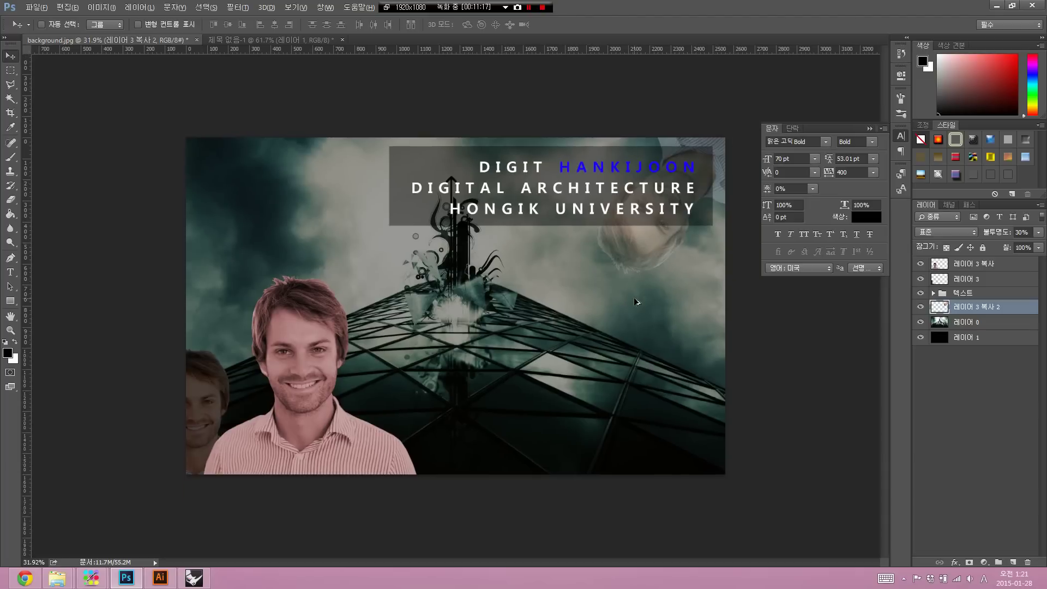
pyautogui.scroll(-1, 634, 302)
pyautogui.scroll(3, 634, 302)
pyautogui.scroll(-2, 633, 297)
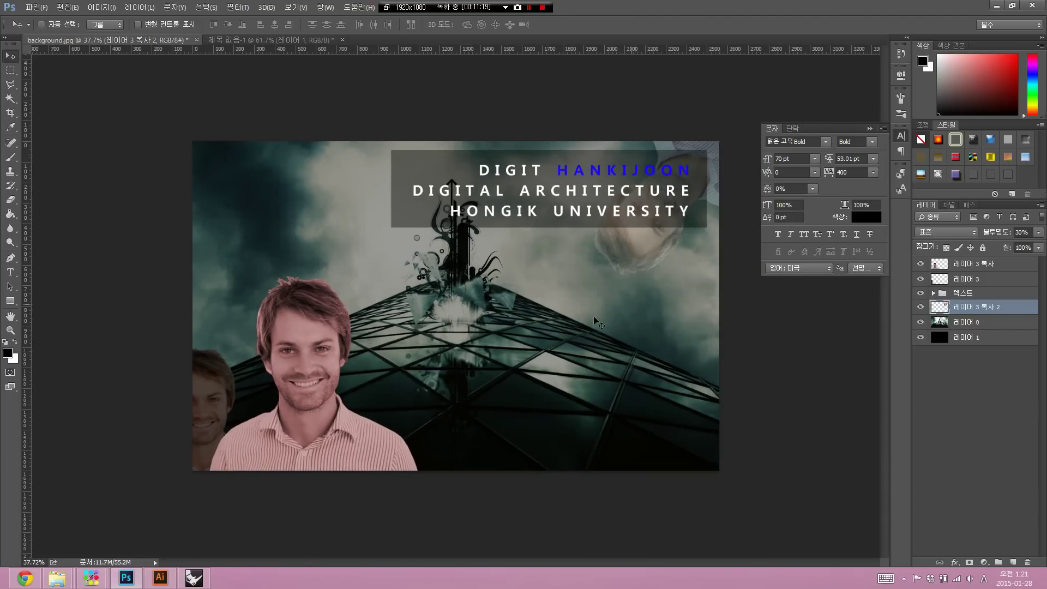
# Set the large front man layer (레이어 3 복사) to 80% opacity after trying 50%
pyautogui.click(972, 265)
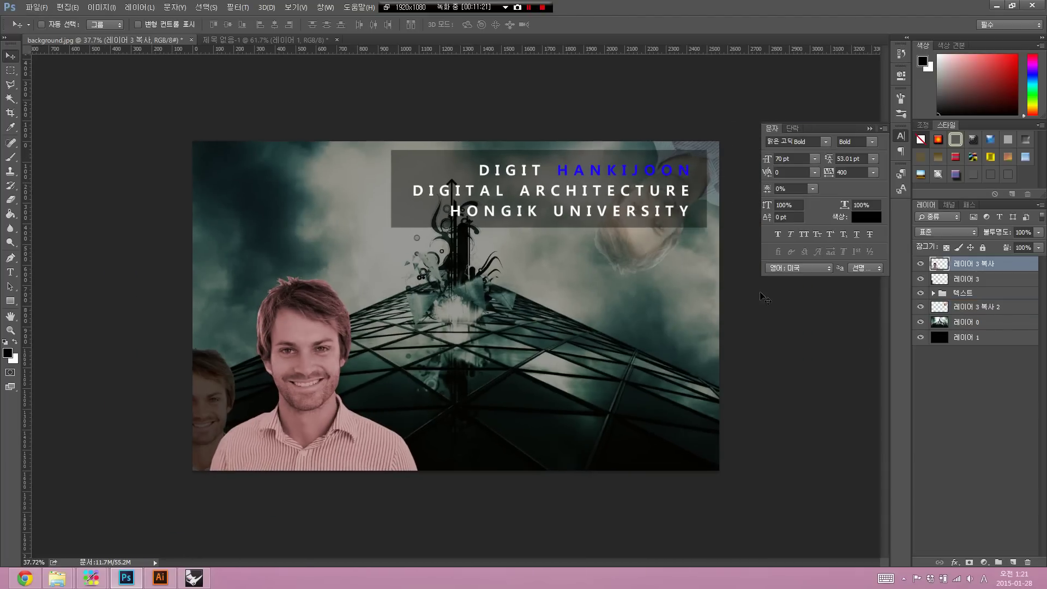
pyautogui.scroll(1, 288, 358)
pyautogui.scroll(1, 289, 356)
pyautogui.scroll(-1, 290, 354)
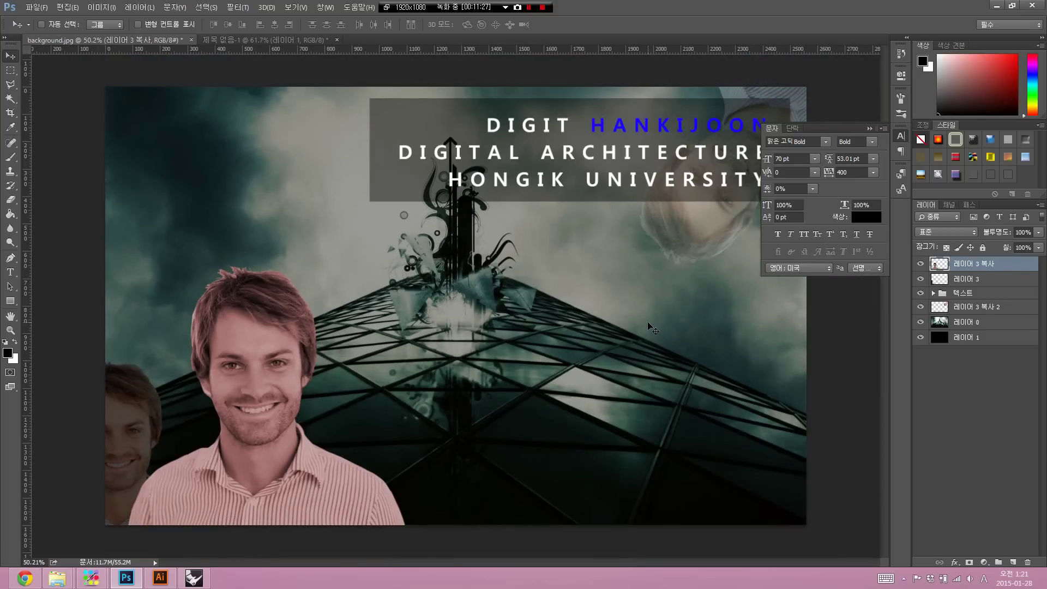
pyautogui.press('5')
pyautogui.scroll(-1, 595, 325)
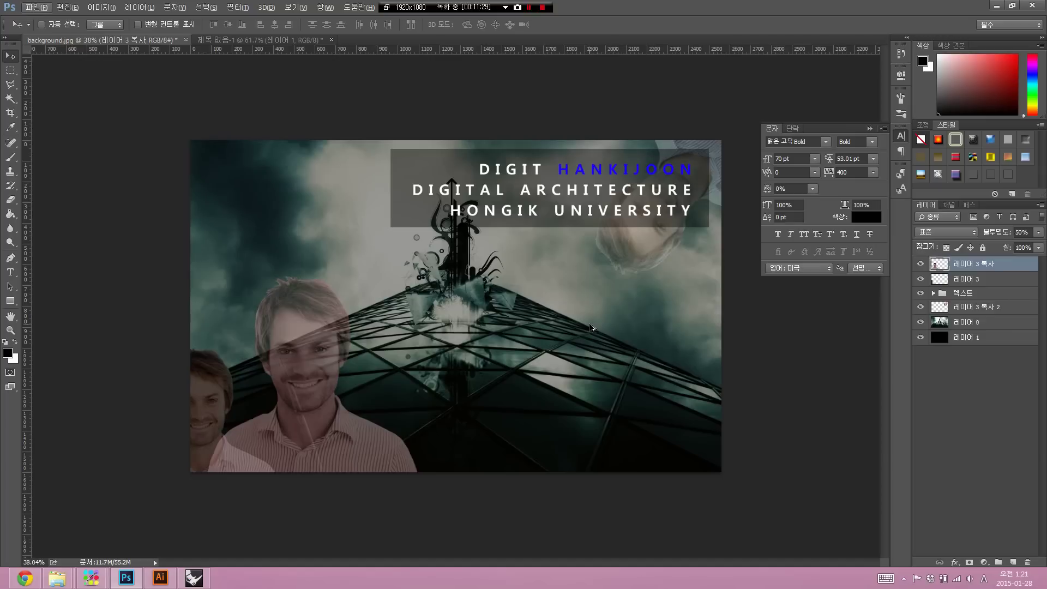
pyautogui.scroll(1, 592, 327)
pyautogui.press('8')
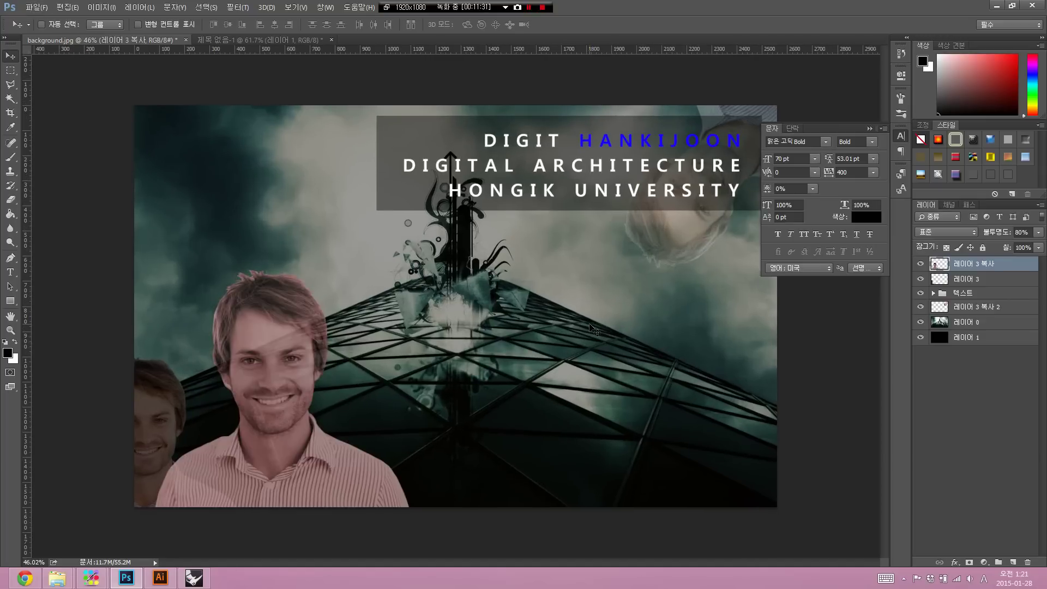
pyautogui.scroll(-1, 594, 329)
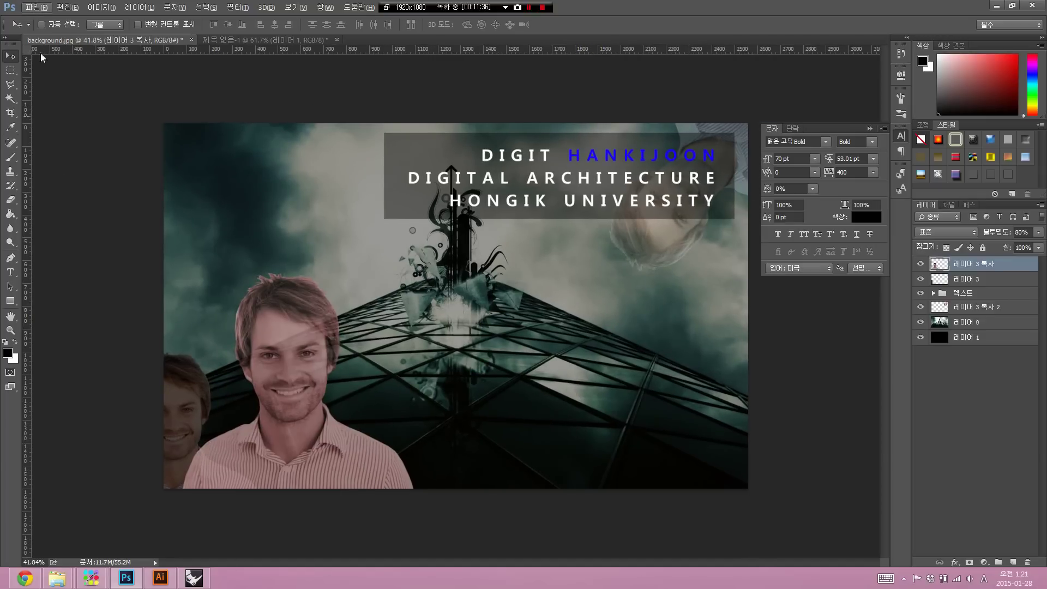
# Start Save As with PNG format, targeting the DIGIT > photoshop folder
pyautogui.click(35, 10)
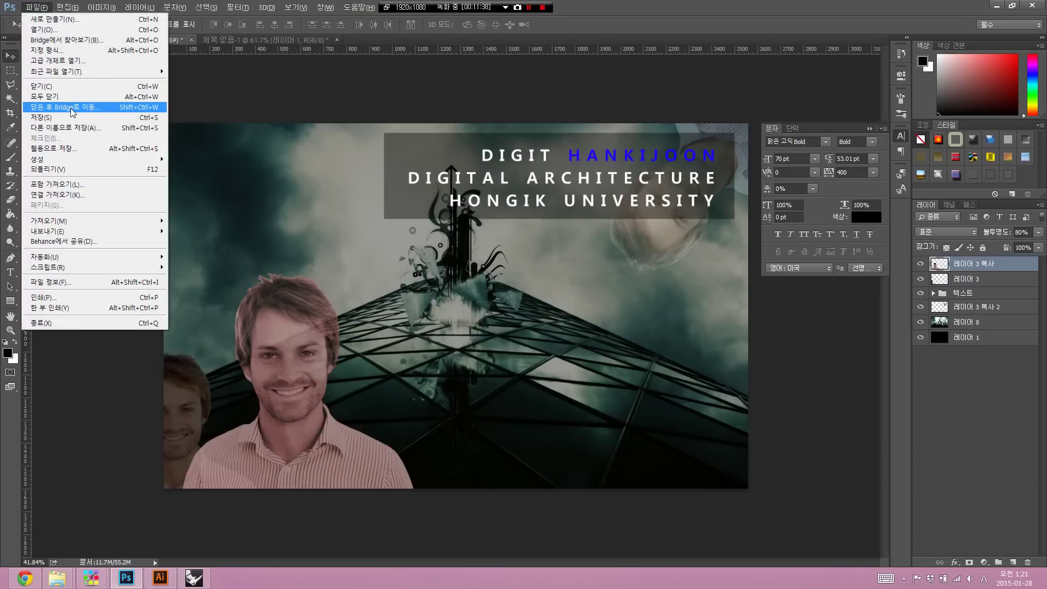
pyautogui.click(81, 128)
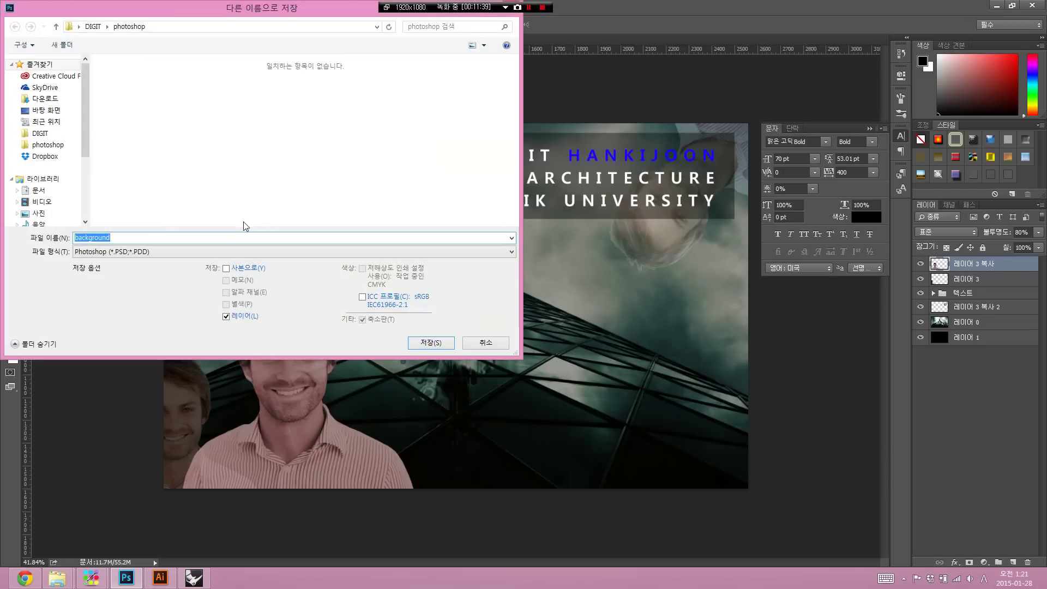
pyautogui.click(200, 250)
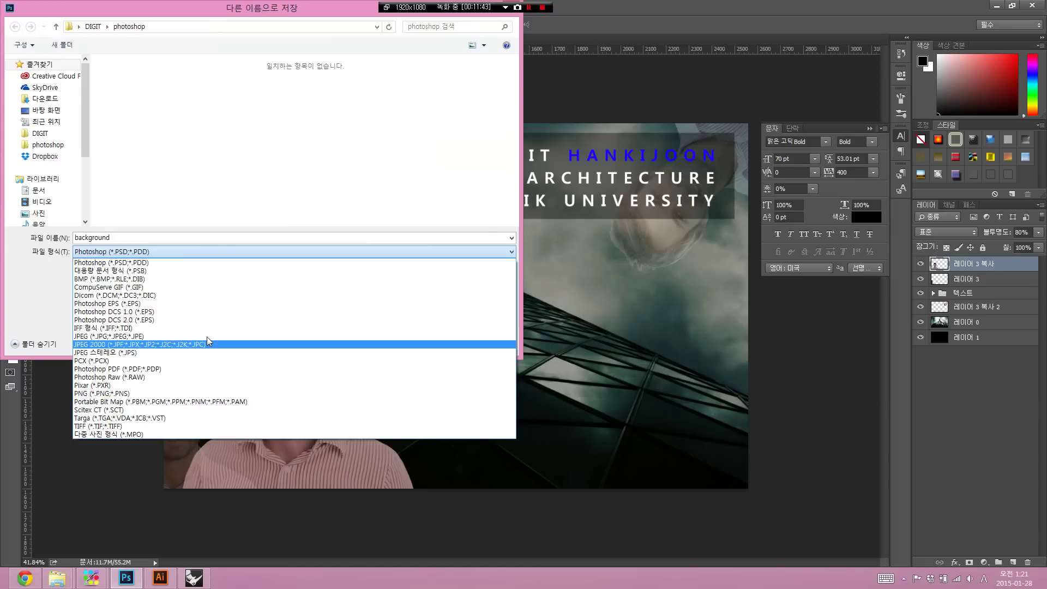
pyautogui.click(188, 393)
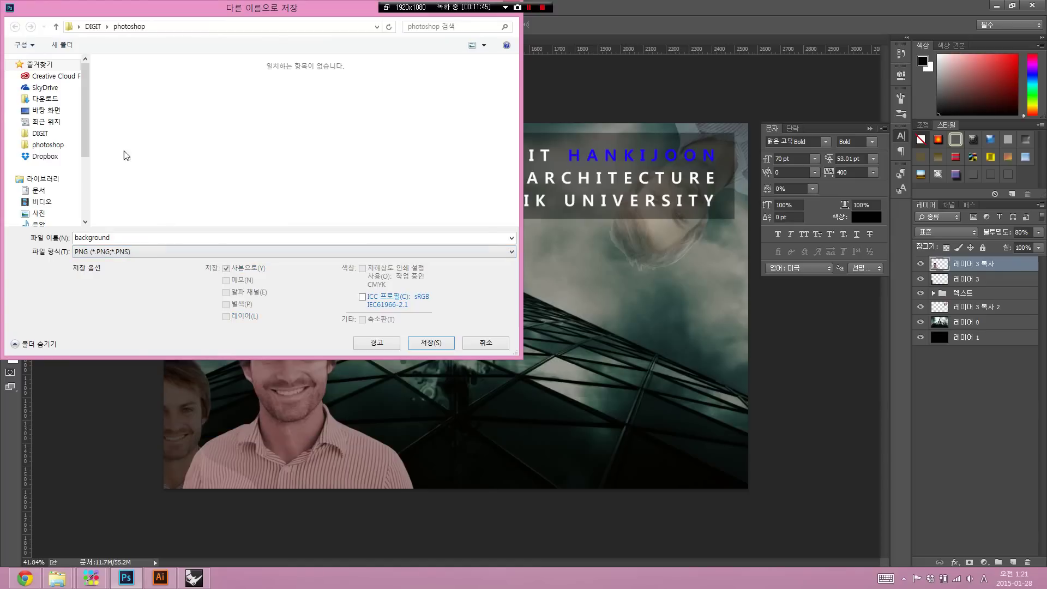
pyautogui.click(46, 109)
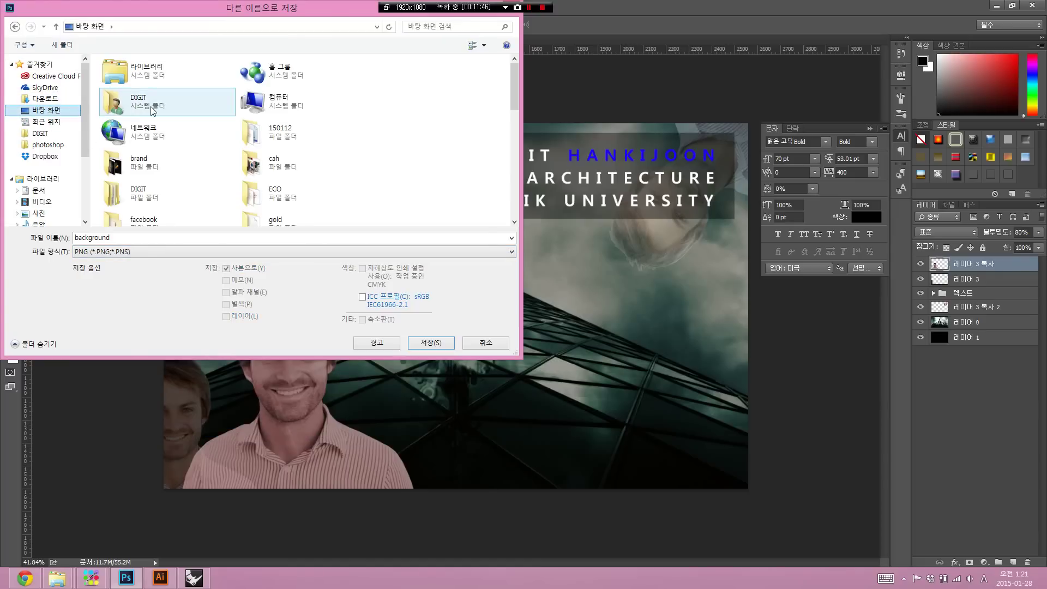
pyautogui.click(48, 145)
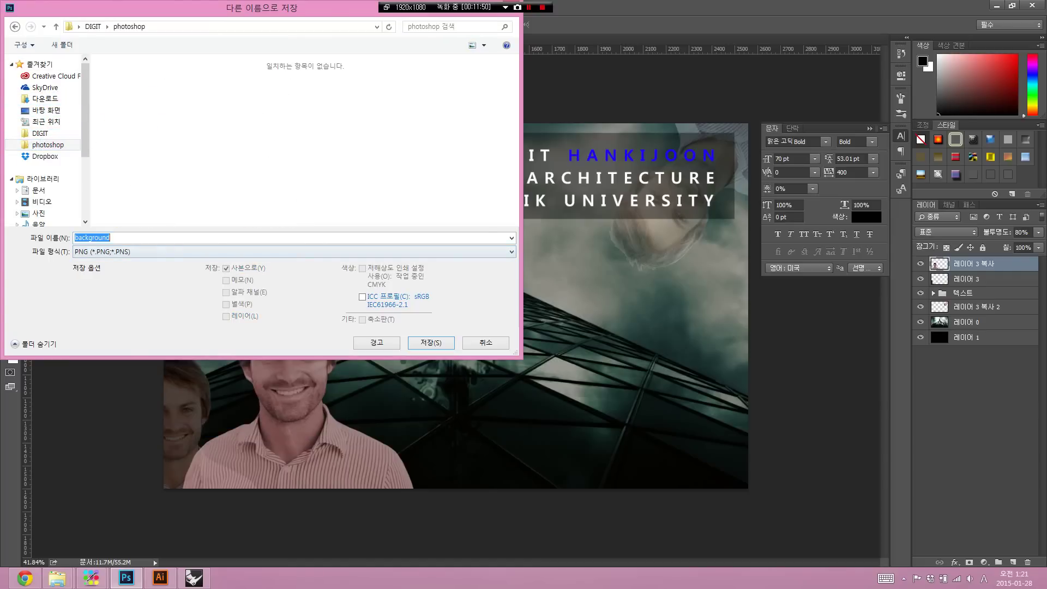
# Save the poster as photoshop_test.png with default PNG options, then add the original man layer to the selection
pyautogui.write('photoshop_test')
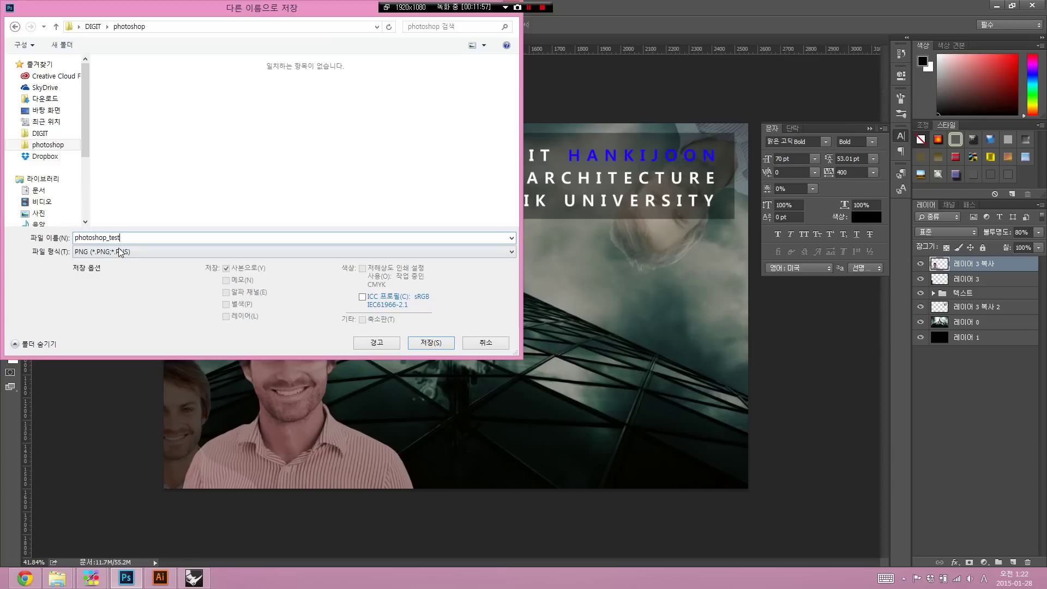
pyautogui.click(421, 343)
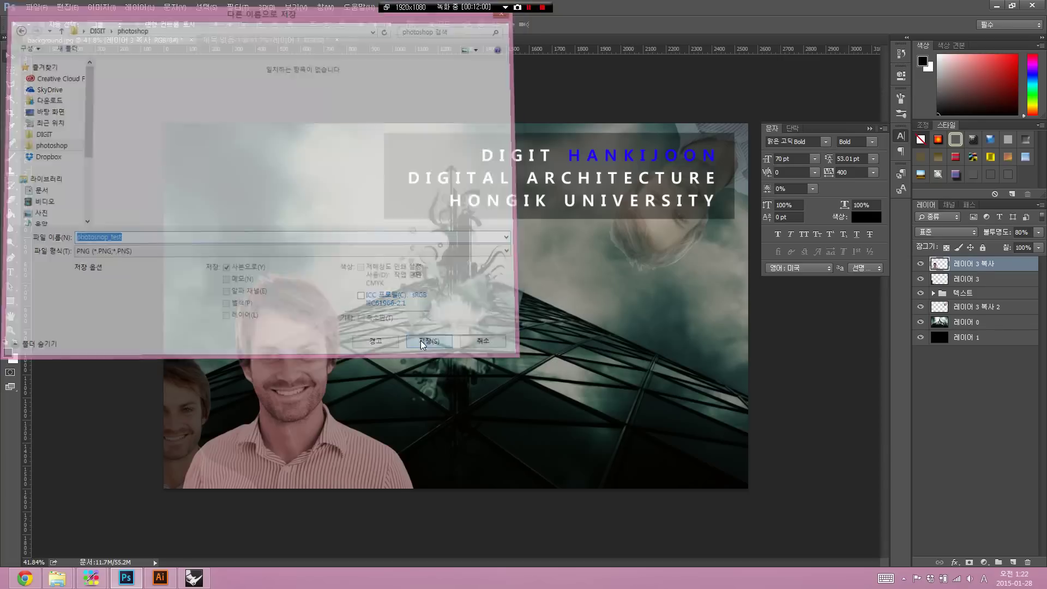
pyautogui.click(550, 183)
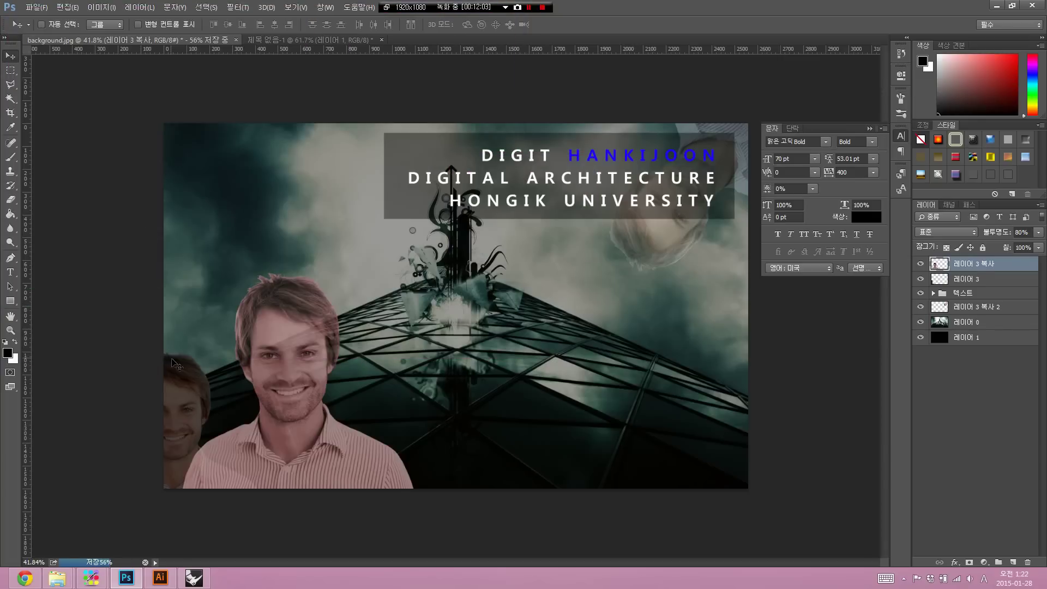
pyautogui.keyDown('shift'); pyautogui.click(967, 282); pyautogui.keyUp('shift')
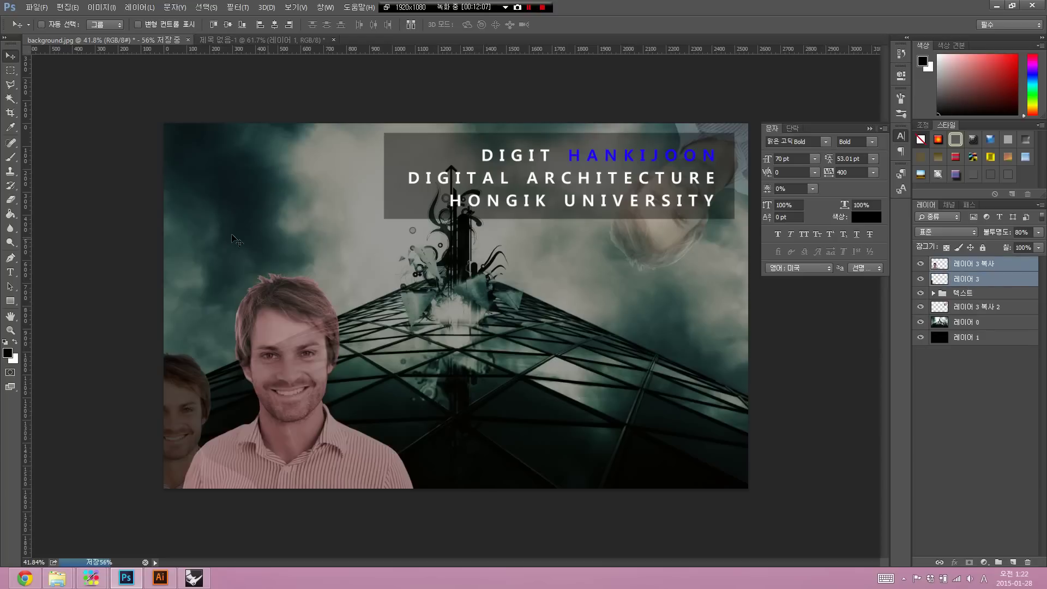